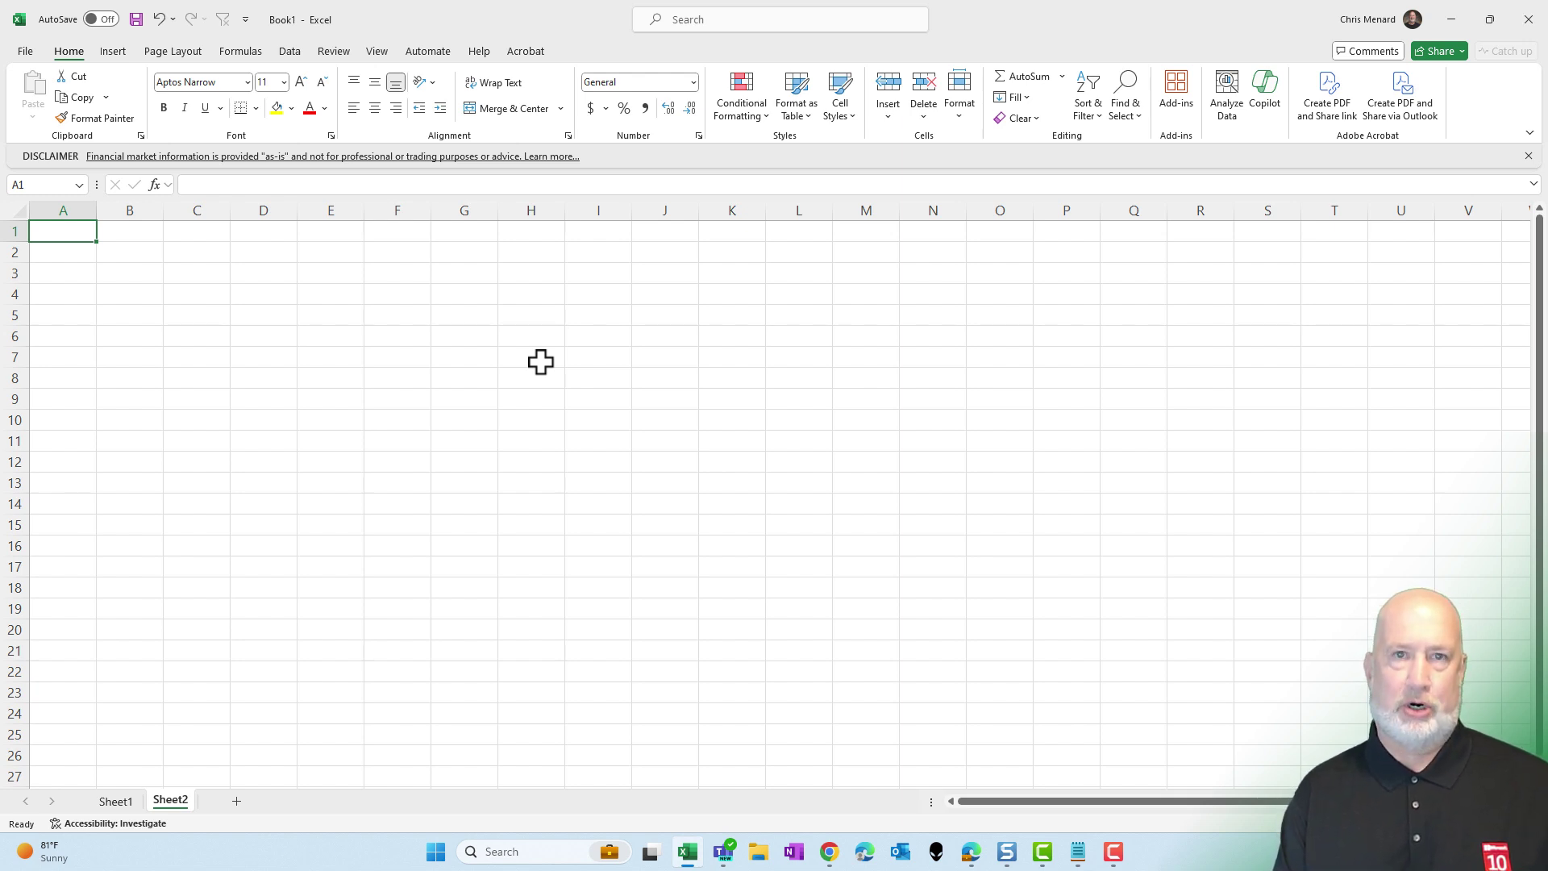
- Enter the heading Stock in A1, then Microsoft and Apple below it
type("Stock")
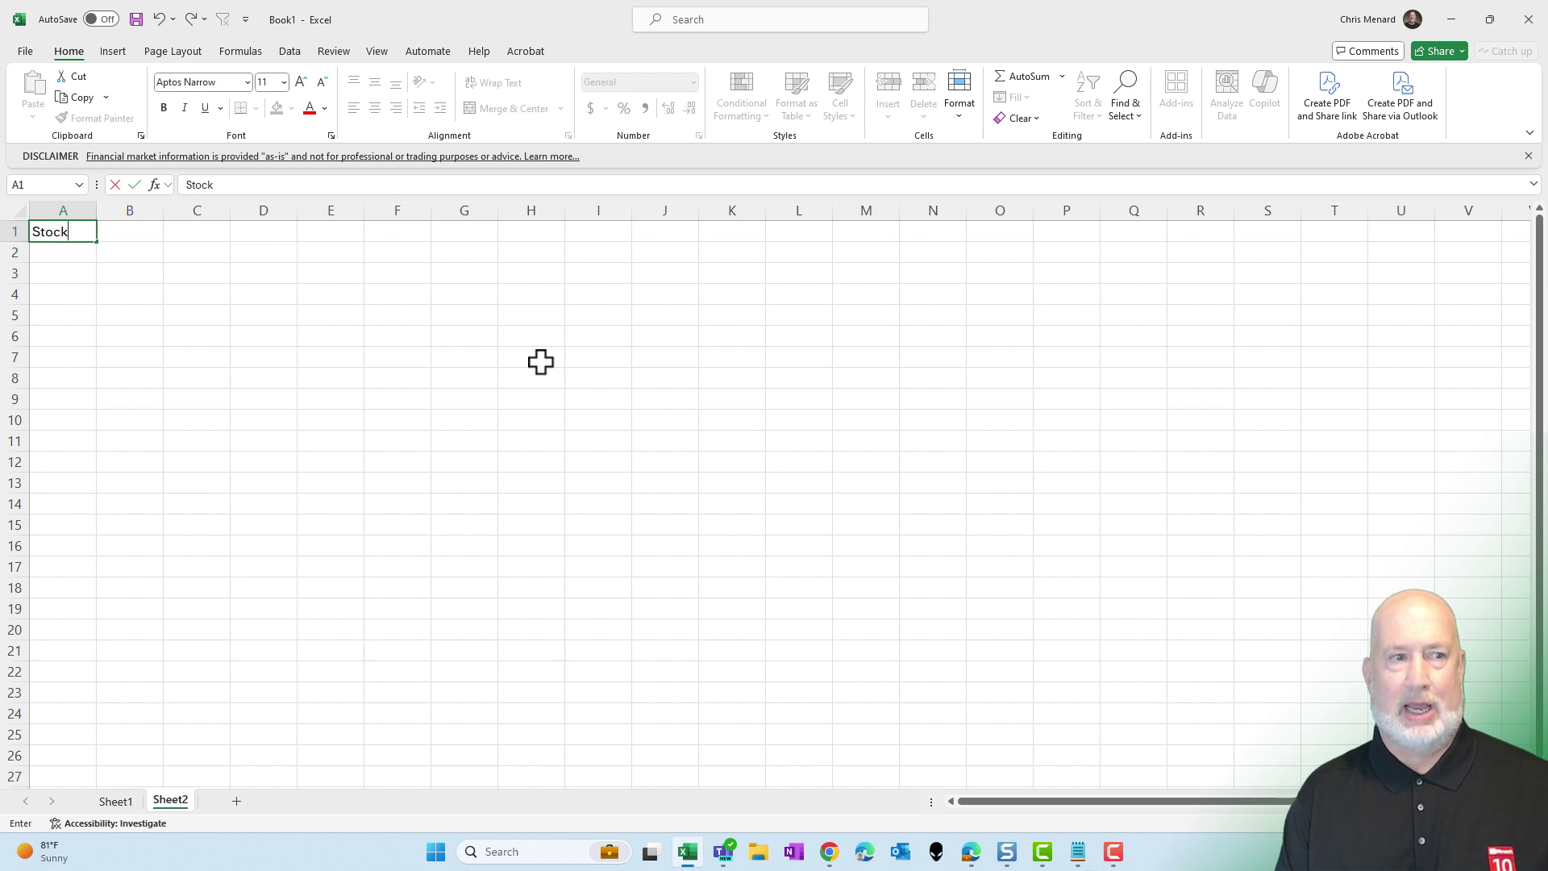
key("Return")
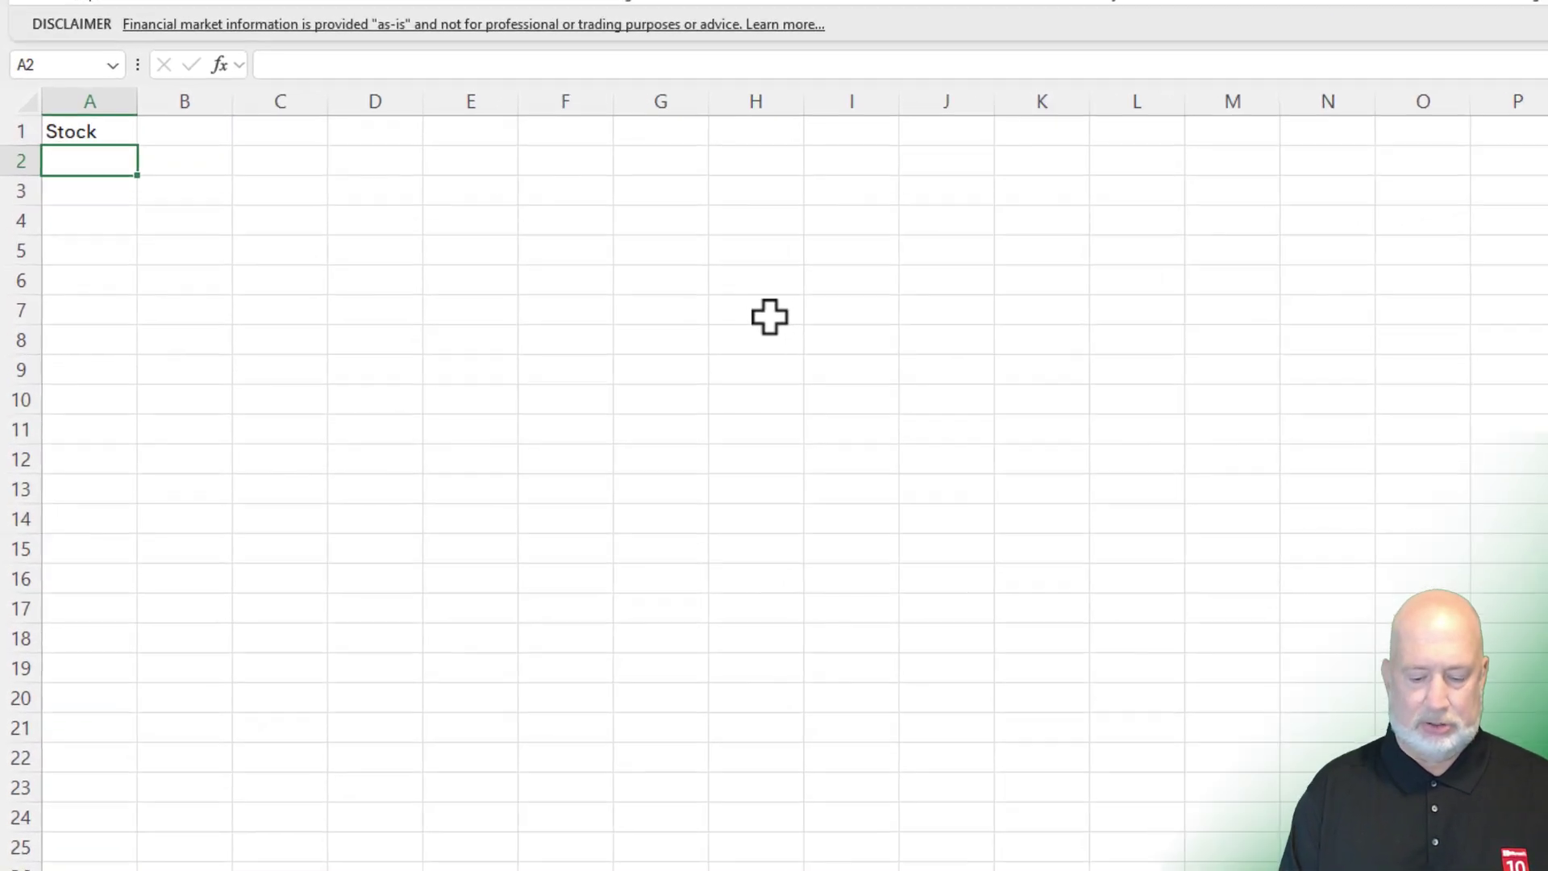
type("Microsof")
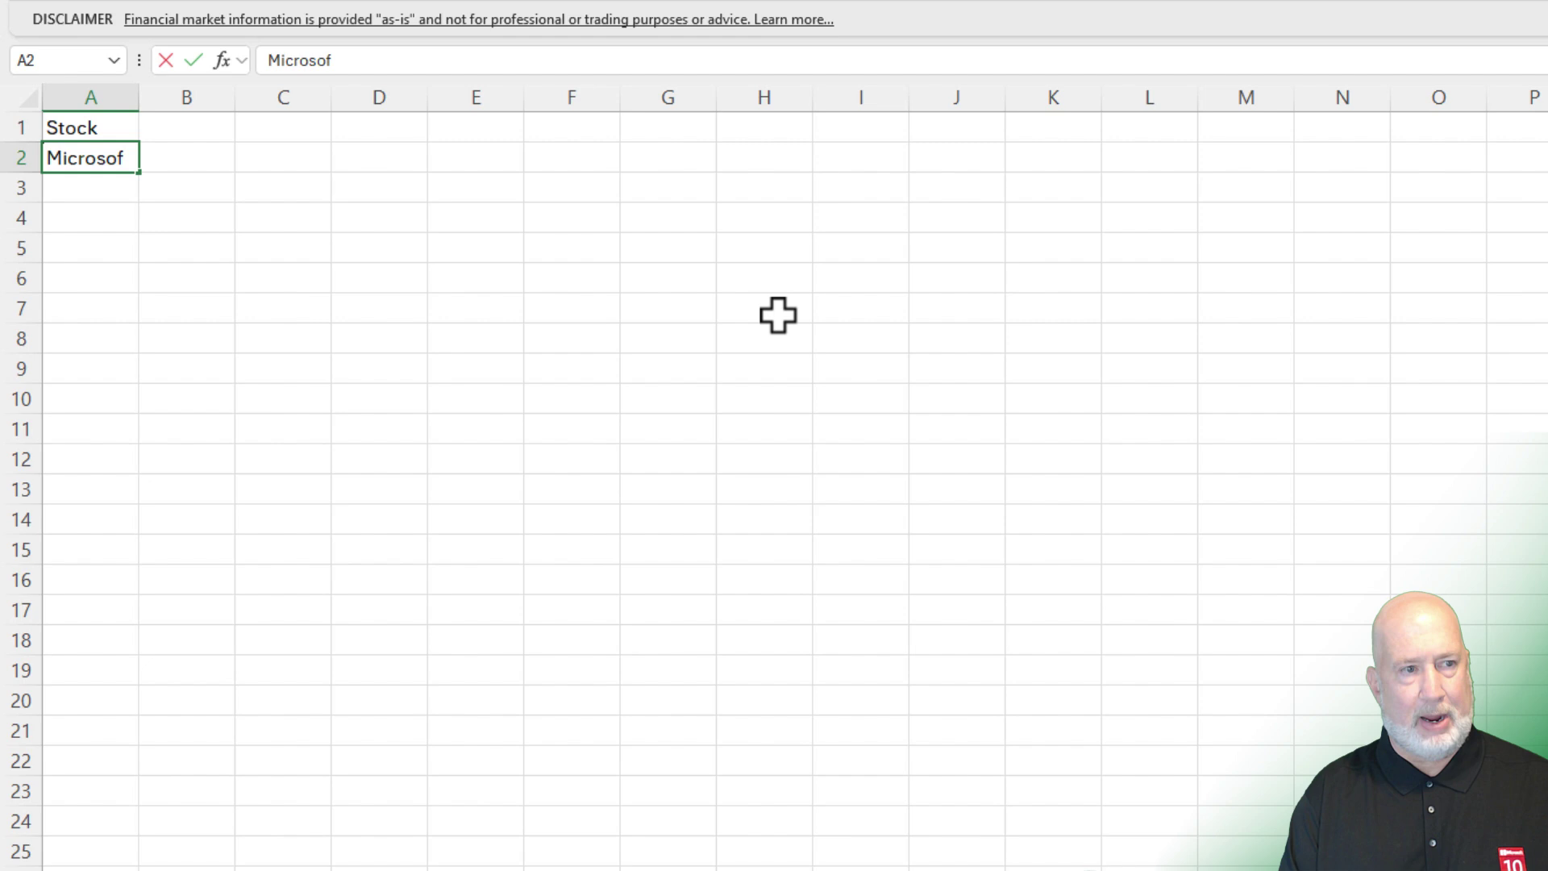
type("t")
key("Return")
type("Ap")
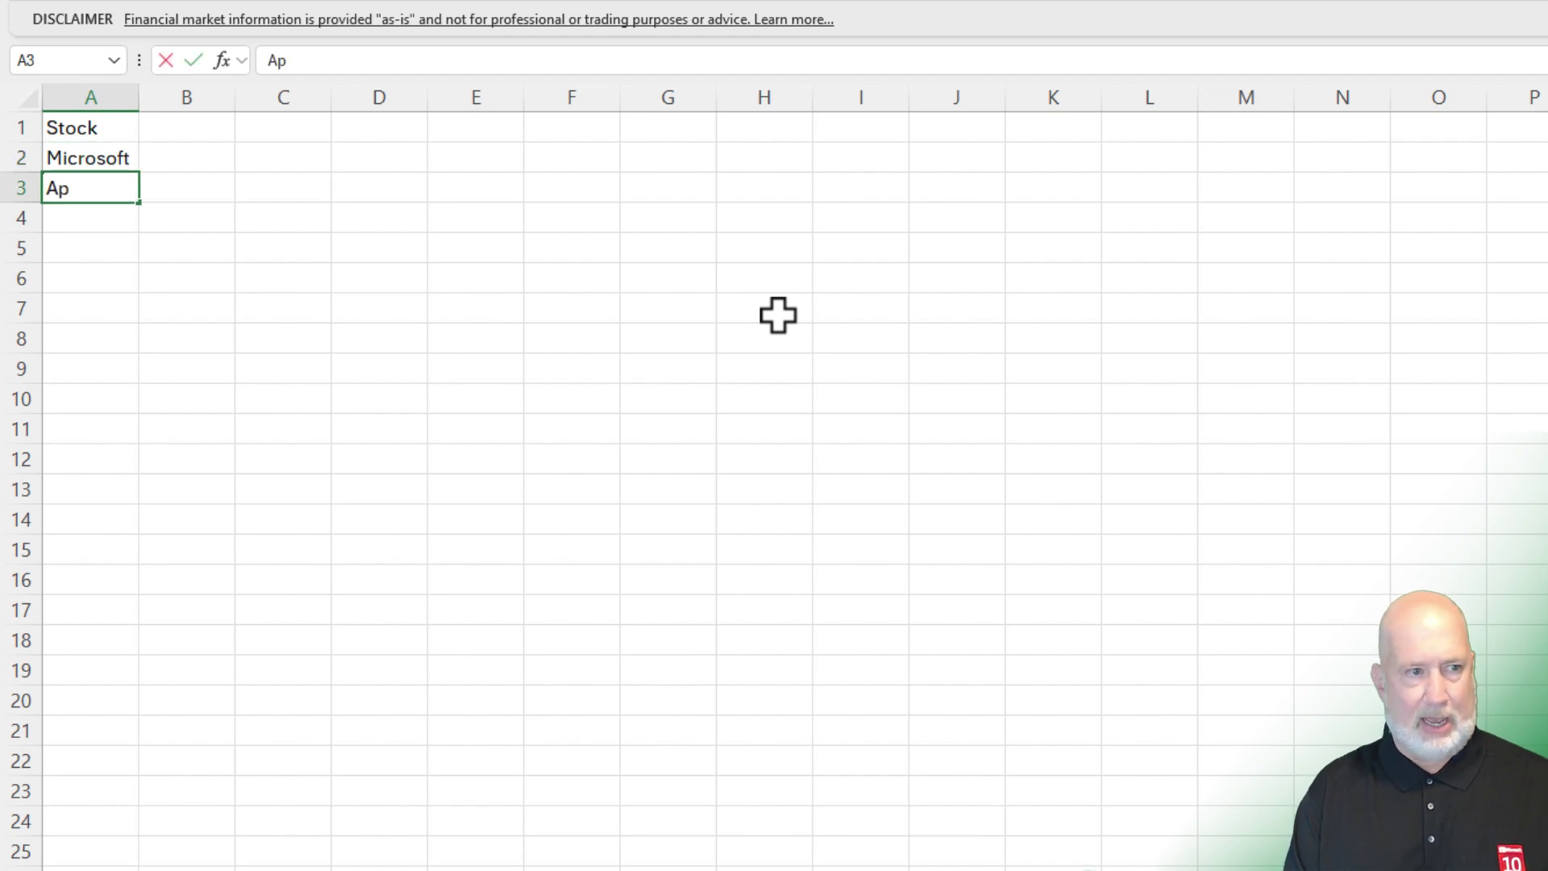
type("ple")
key("Return")
- Add Telsa, Delta Air Lines and Alphabet in A4:A6 and widen column A to fit
type("Te")
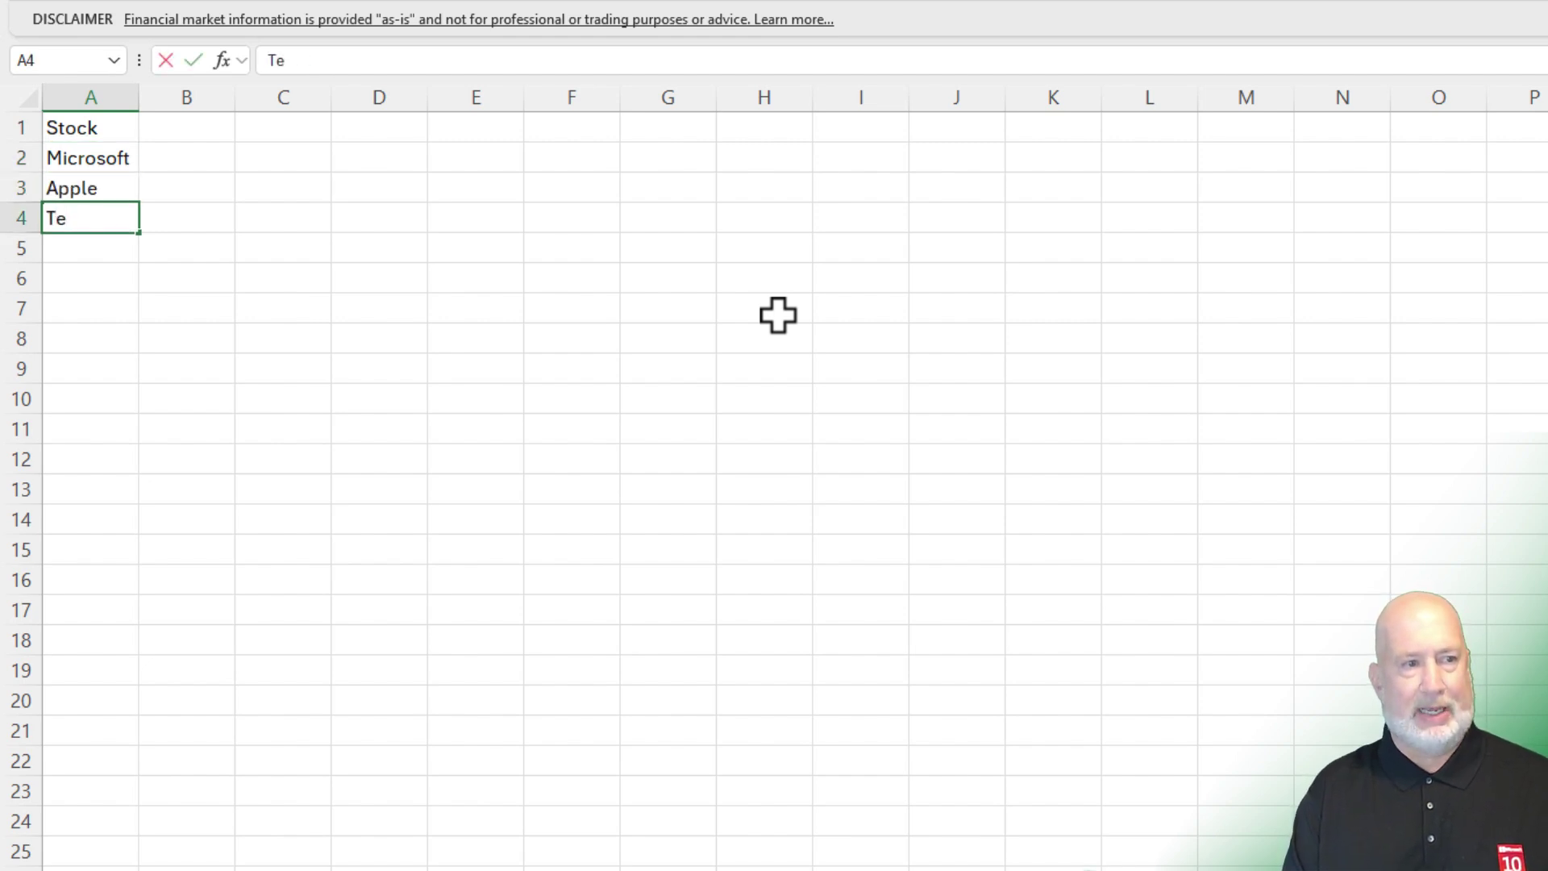
type("lsa")
key("Return")
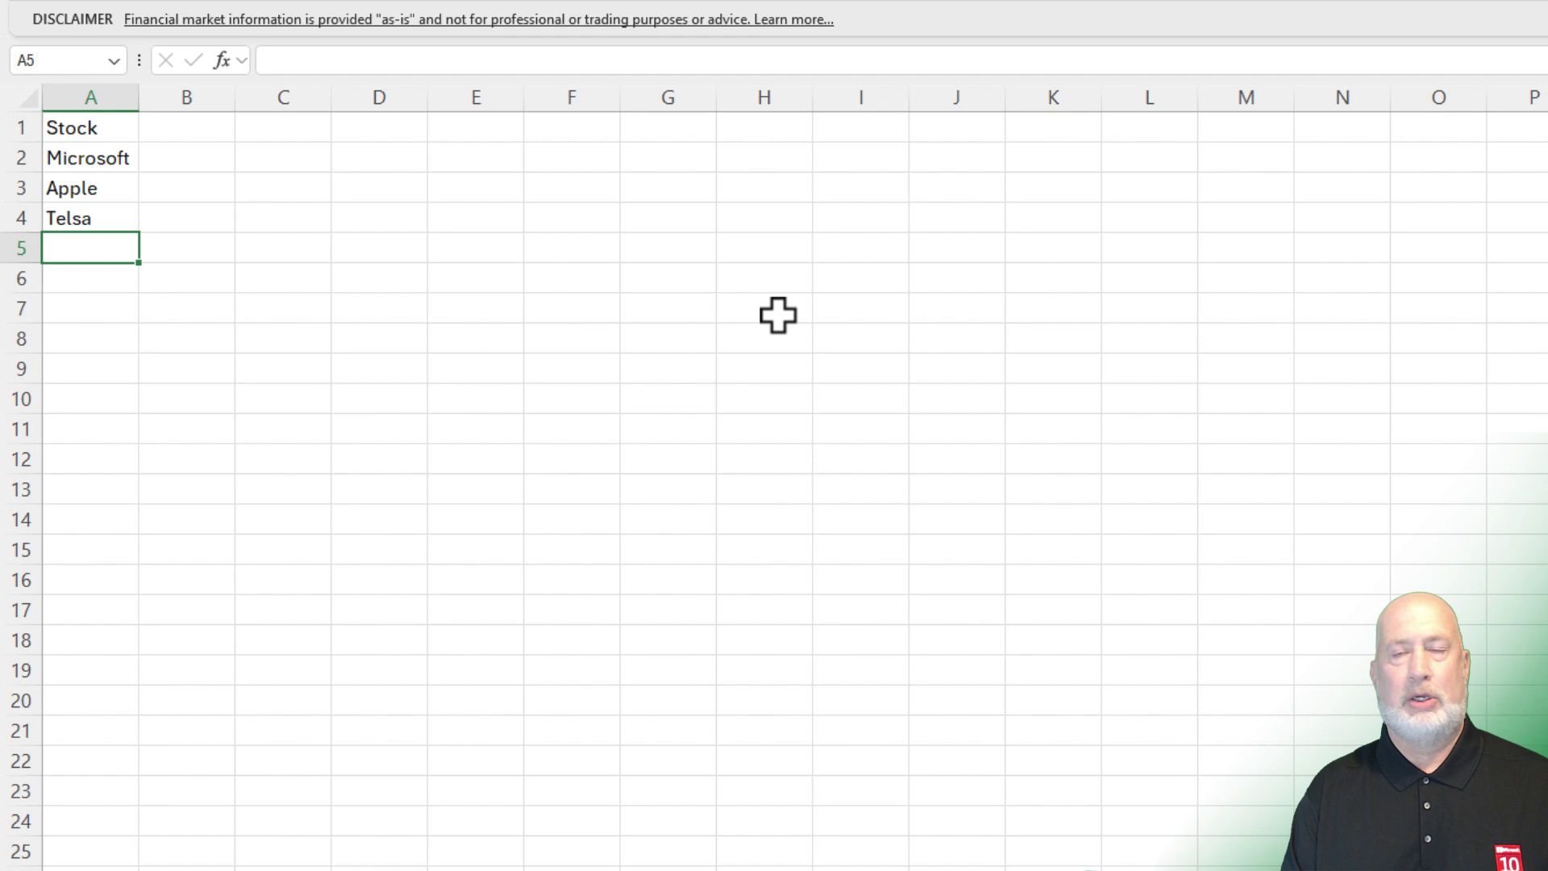
type("Delta")
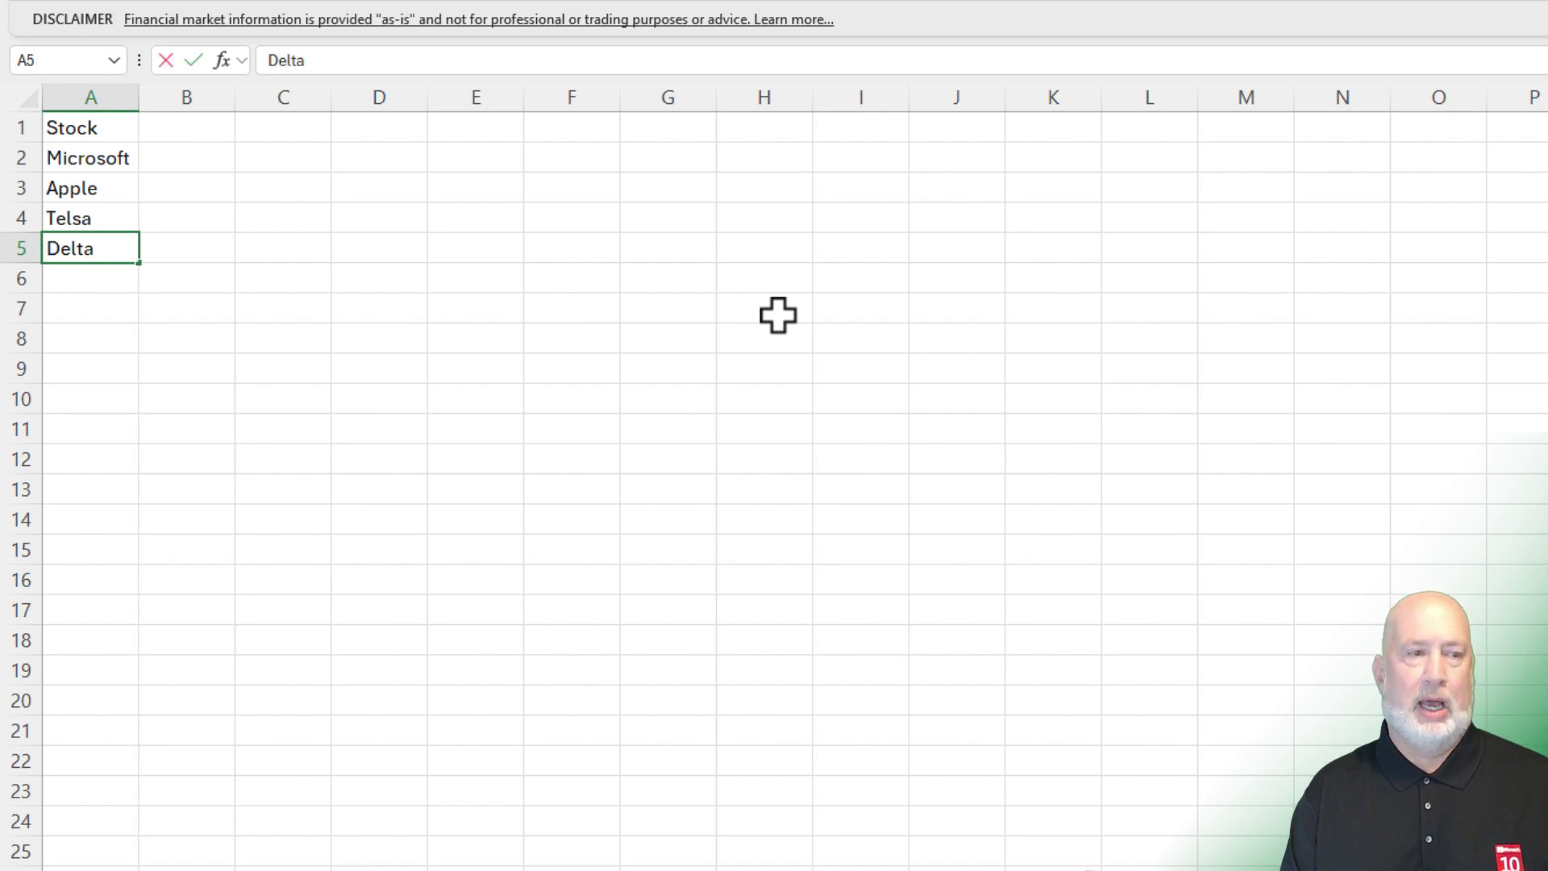
type(" Air Lines")
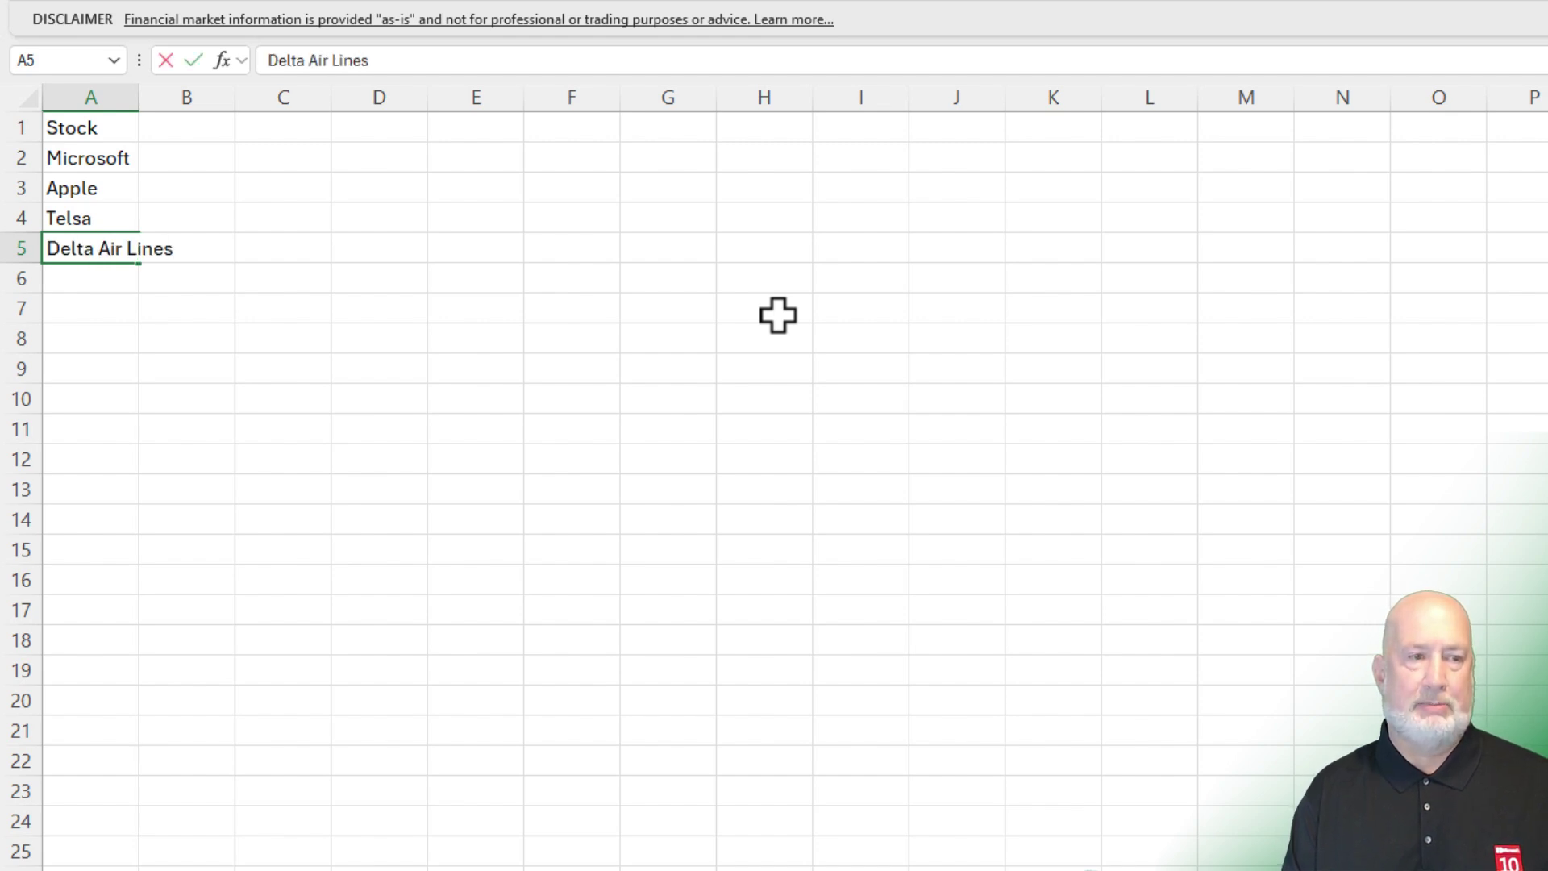
key("Return")
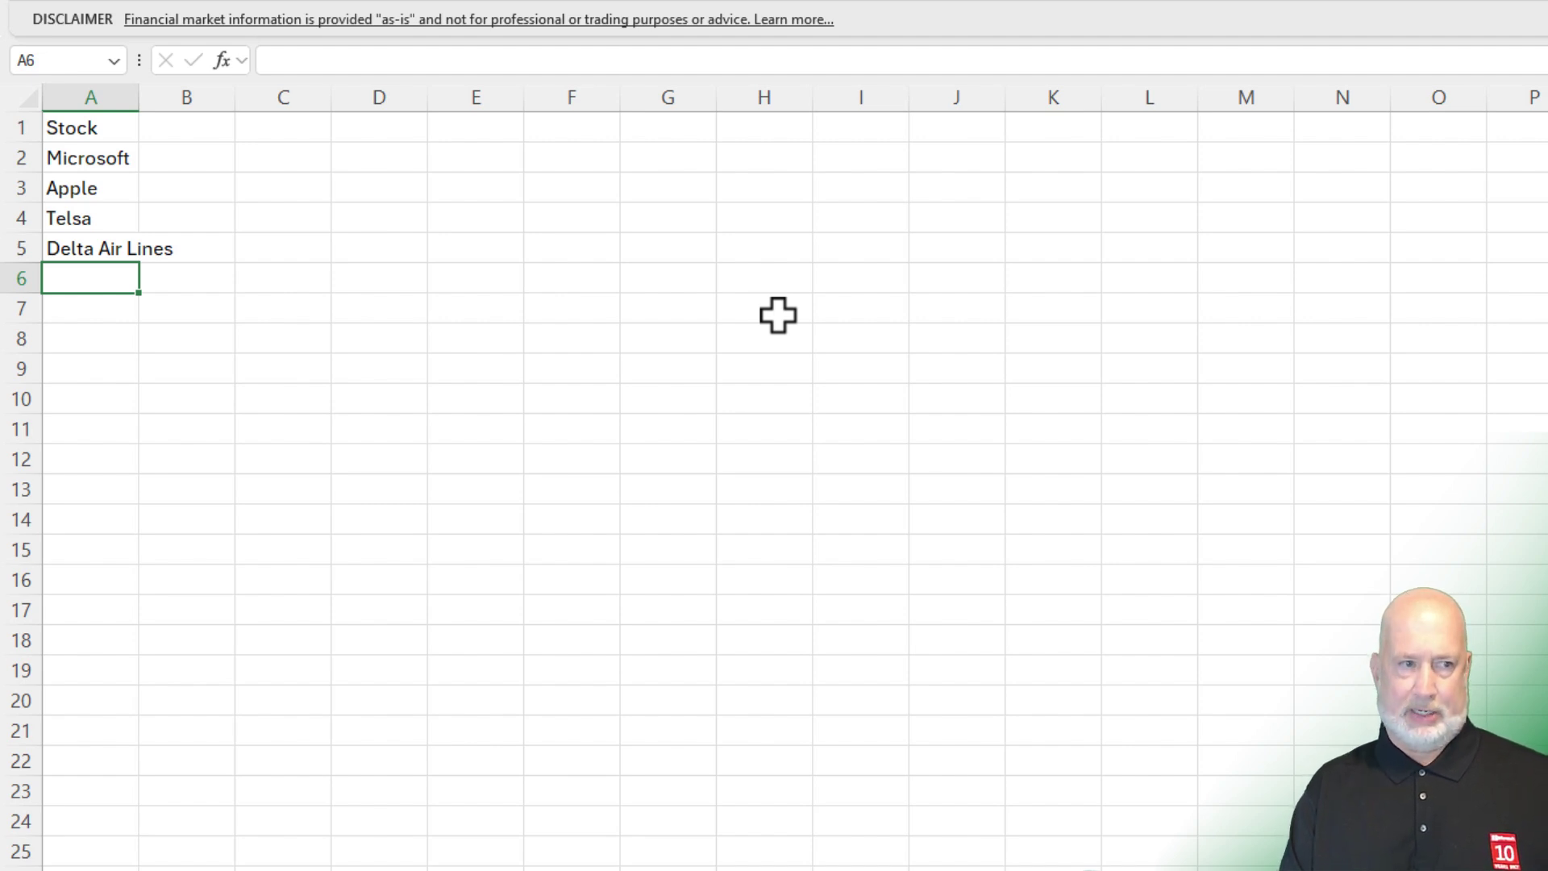
type("Alphabet")
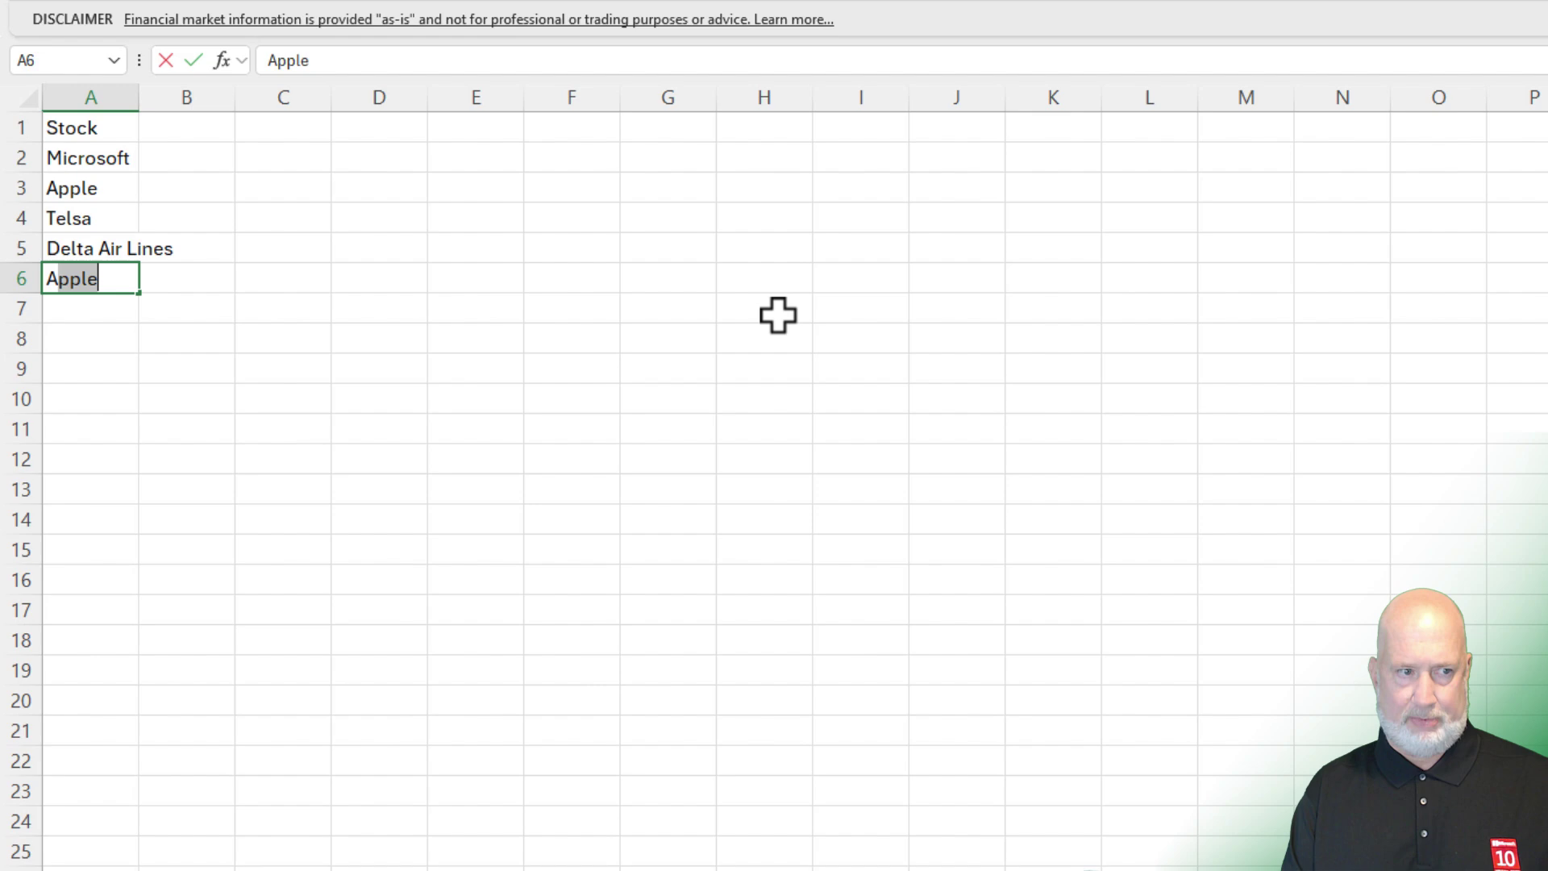
key("Return")
left_click_drag(138, 97, 225, 105)
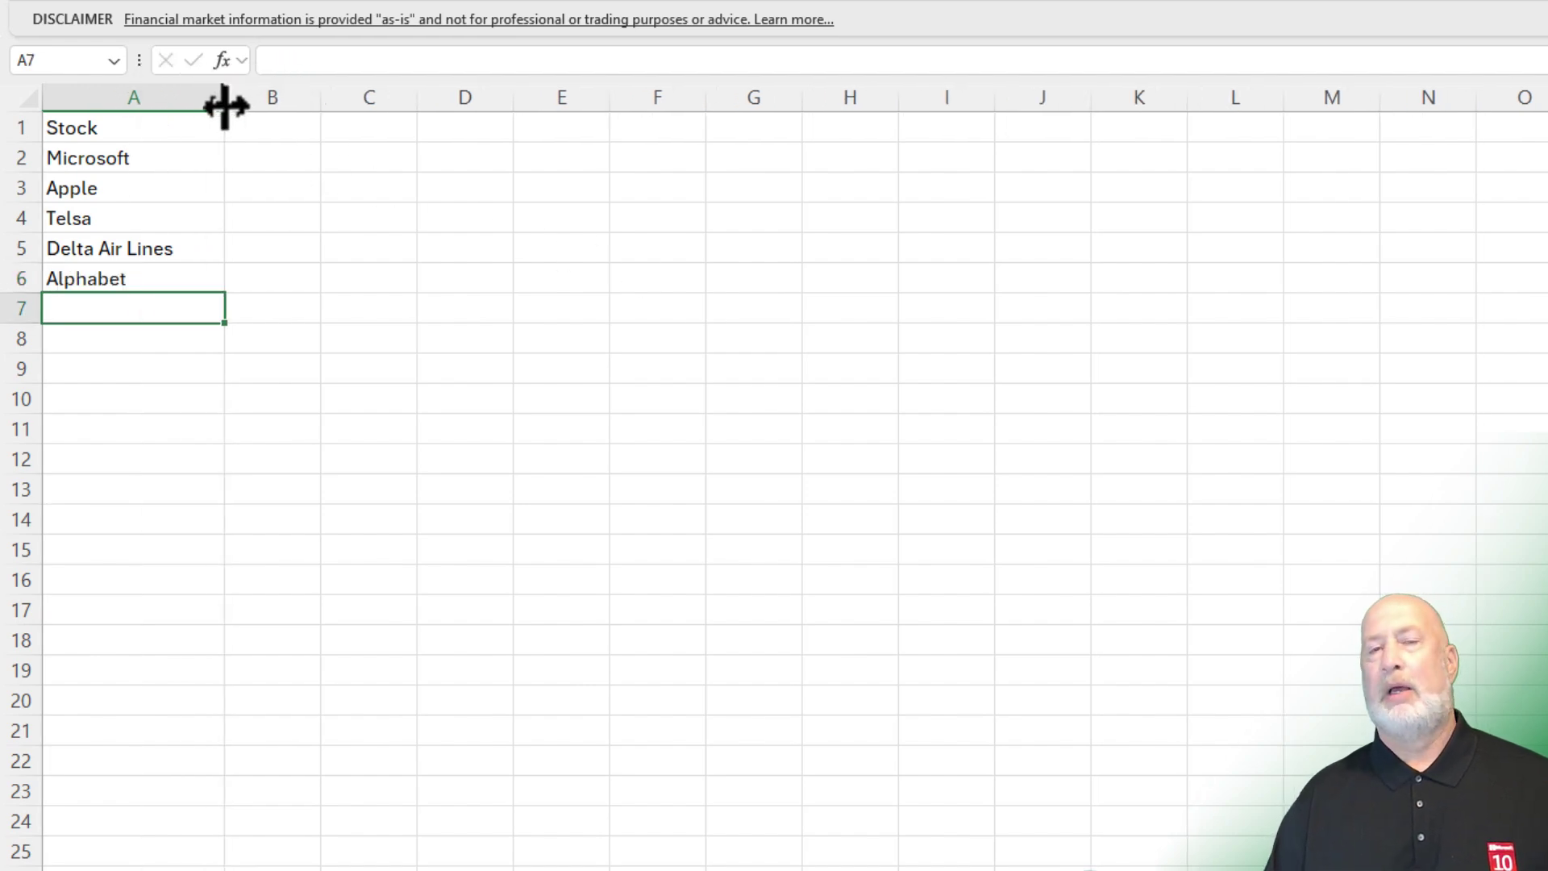
- Bold the Stock heading and convert A1:A6 into a table with headers
left_click(186, 134)
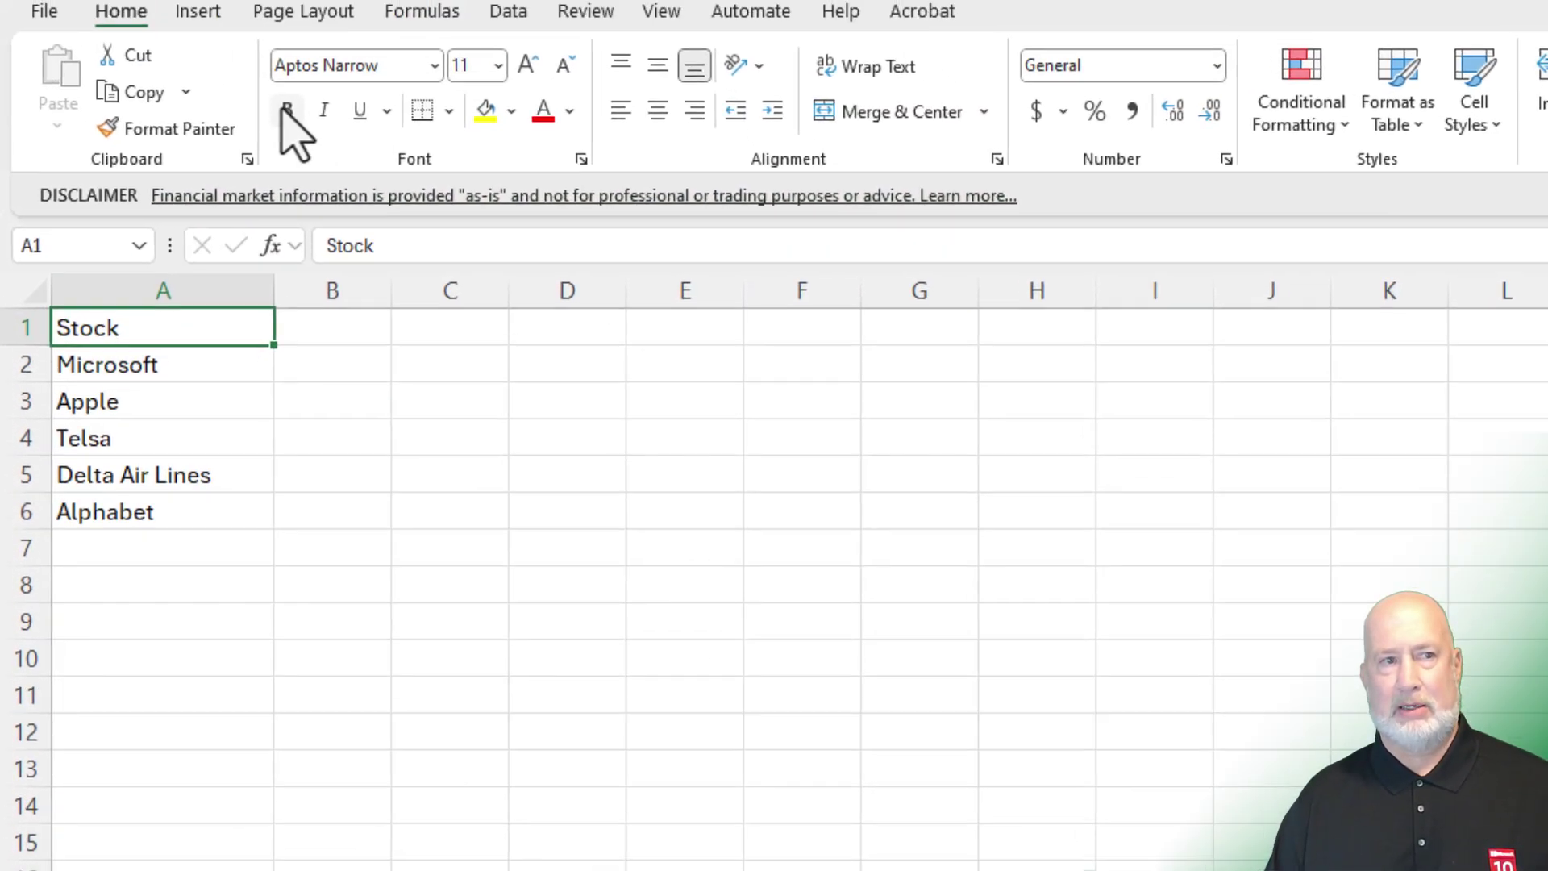
left_click(287, 110)
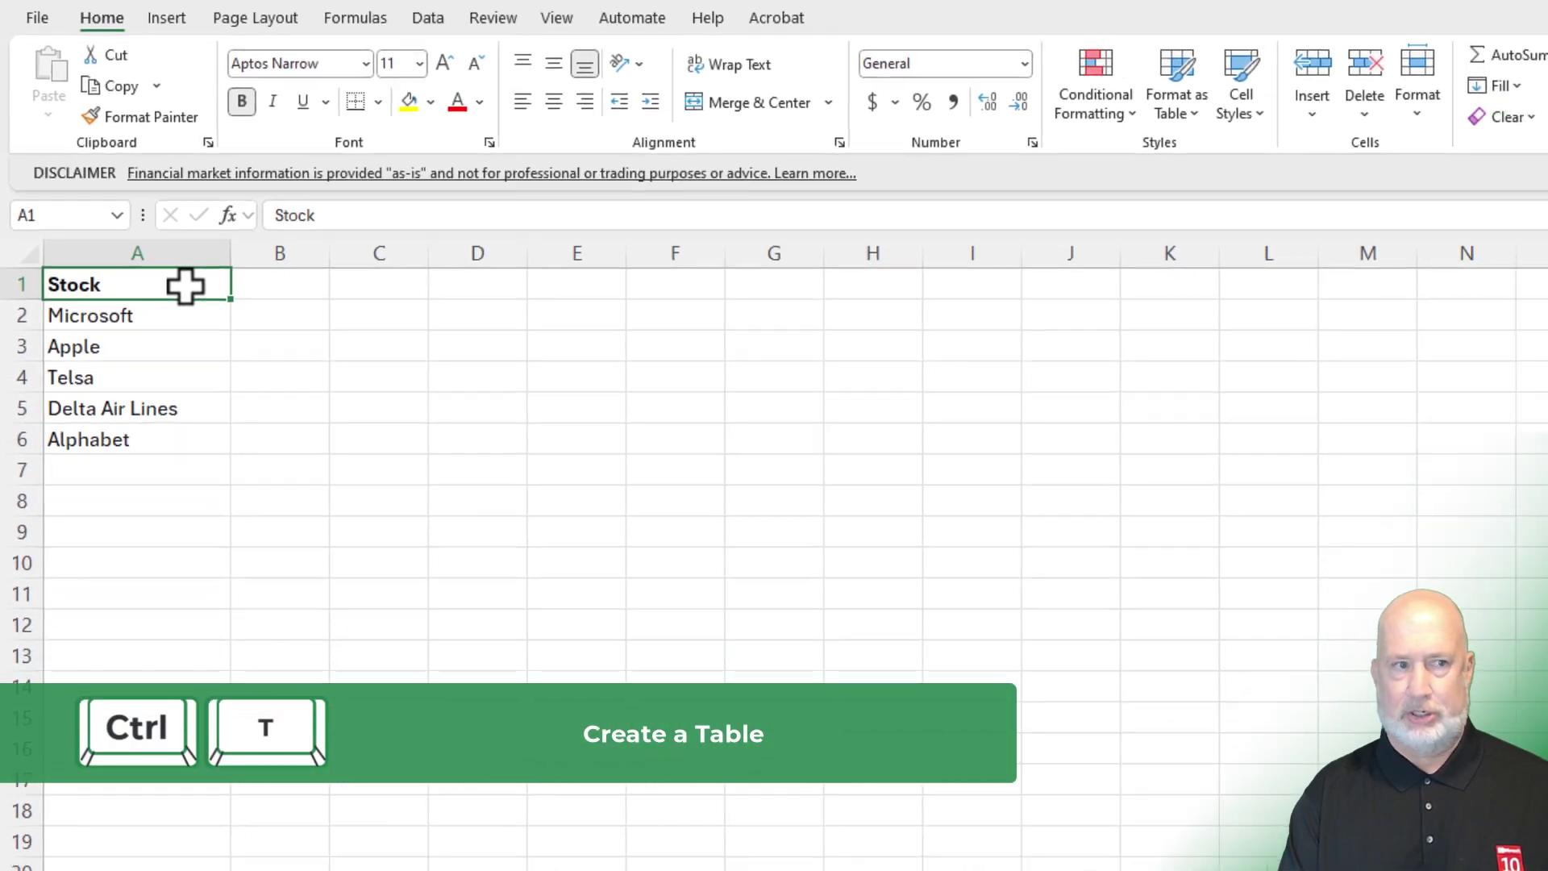
key("ctrl+t")
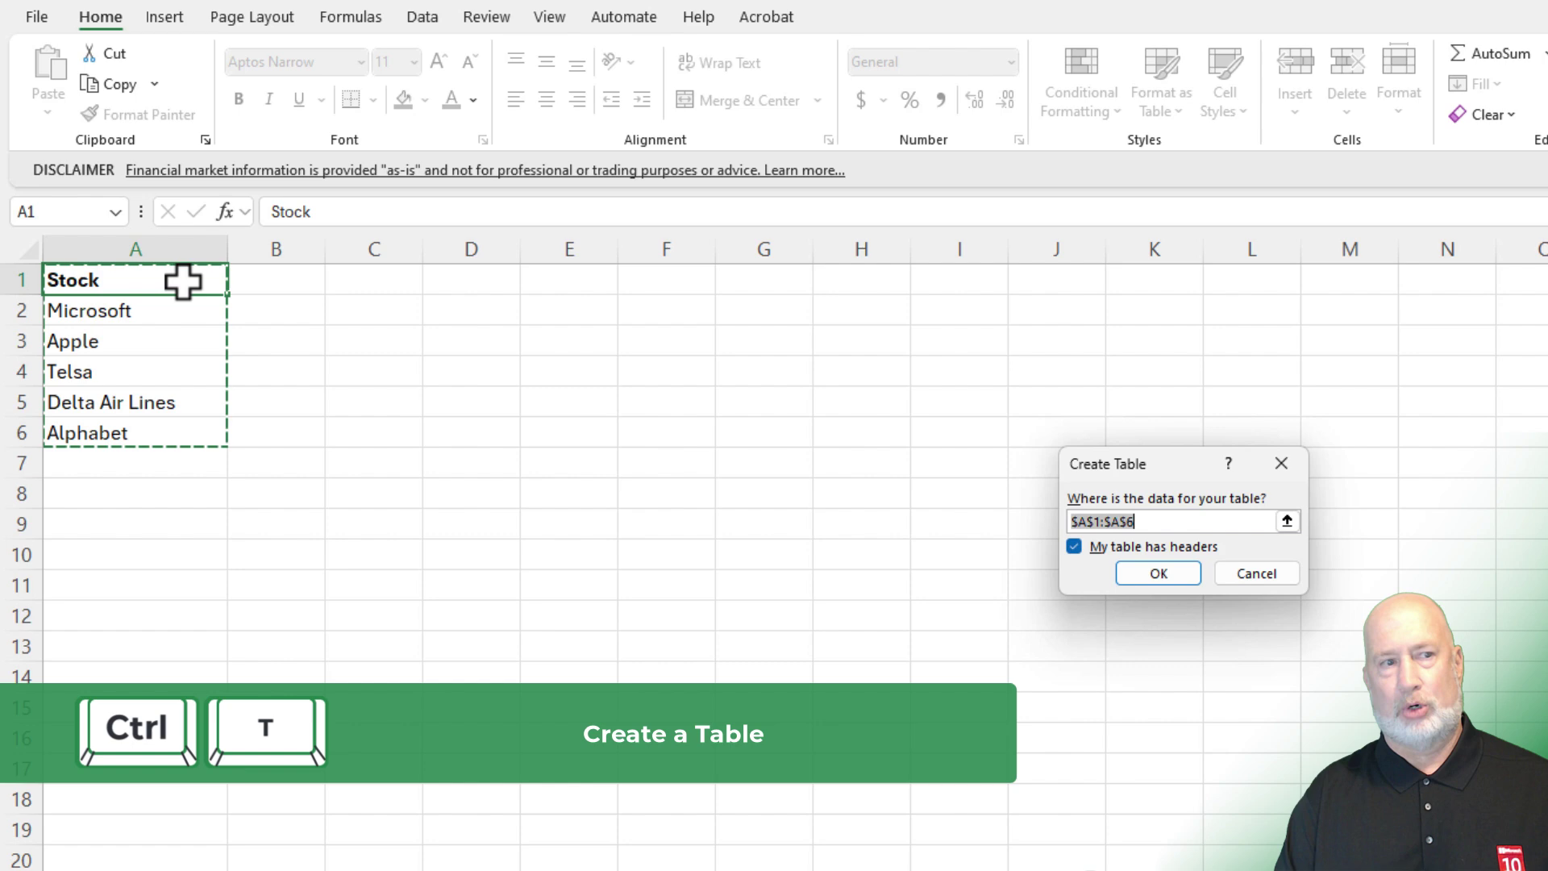
left_click(1188, 576)
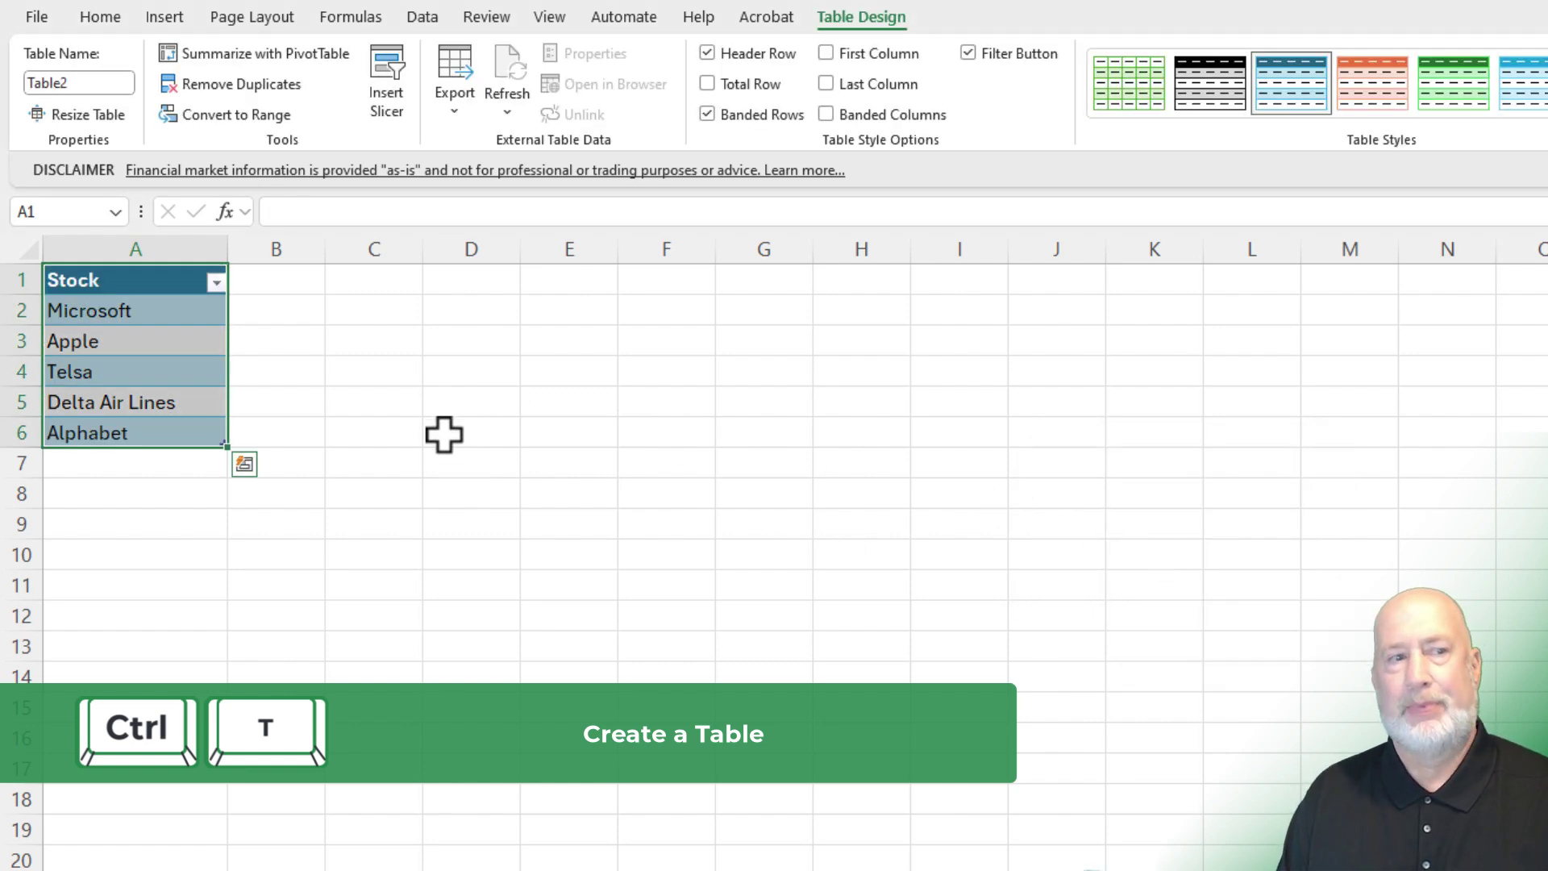
- Apply a green banded table style and select the company name cells
left_click(1125, 100)
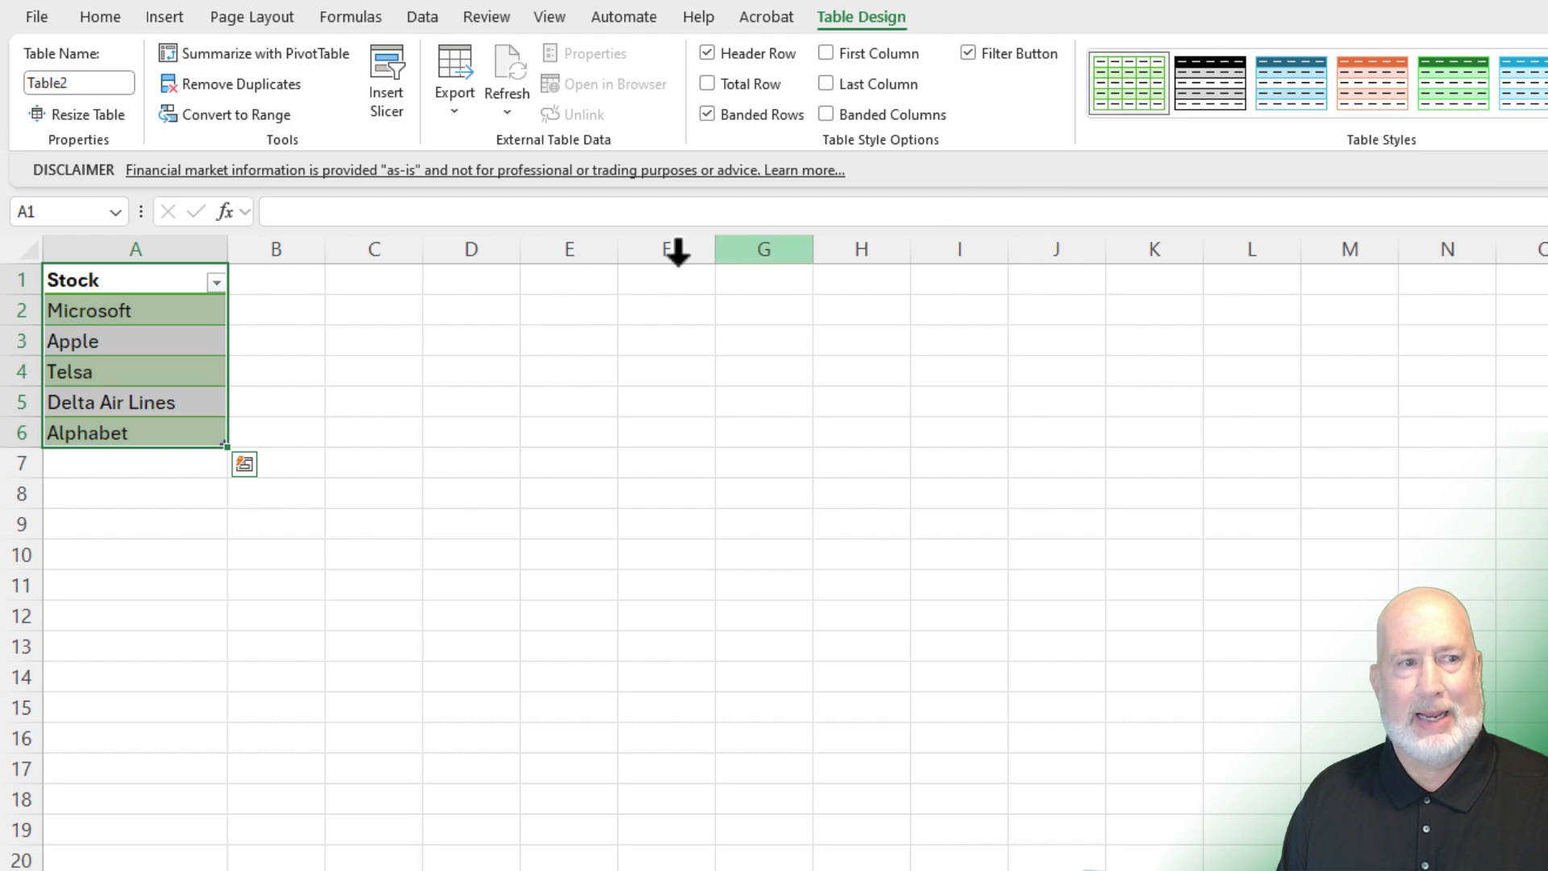
left_click(173, 310)
left_click_drag(155, 310, 159, 430)
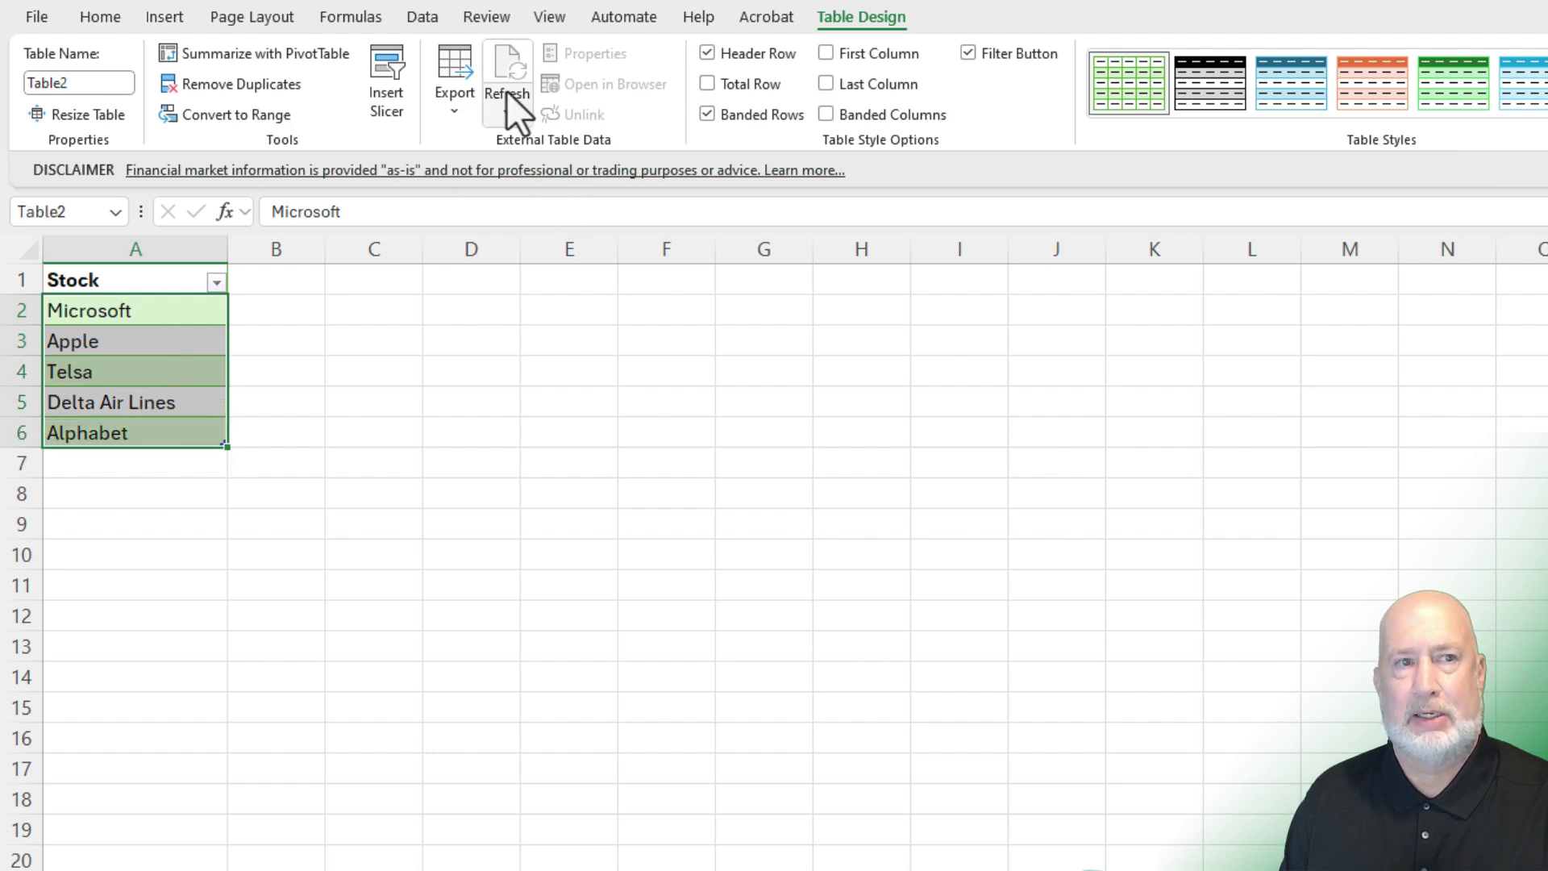
- Convert the company names to the Stocks data type and widen column A to show full names
left_click(428, 18)
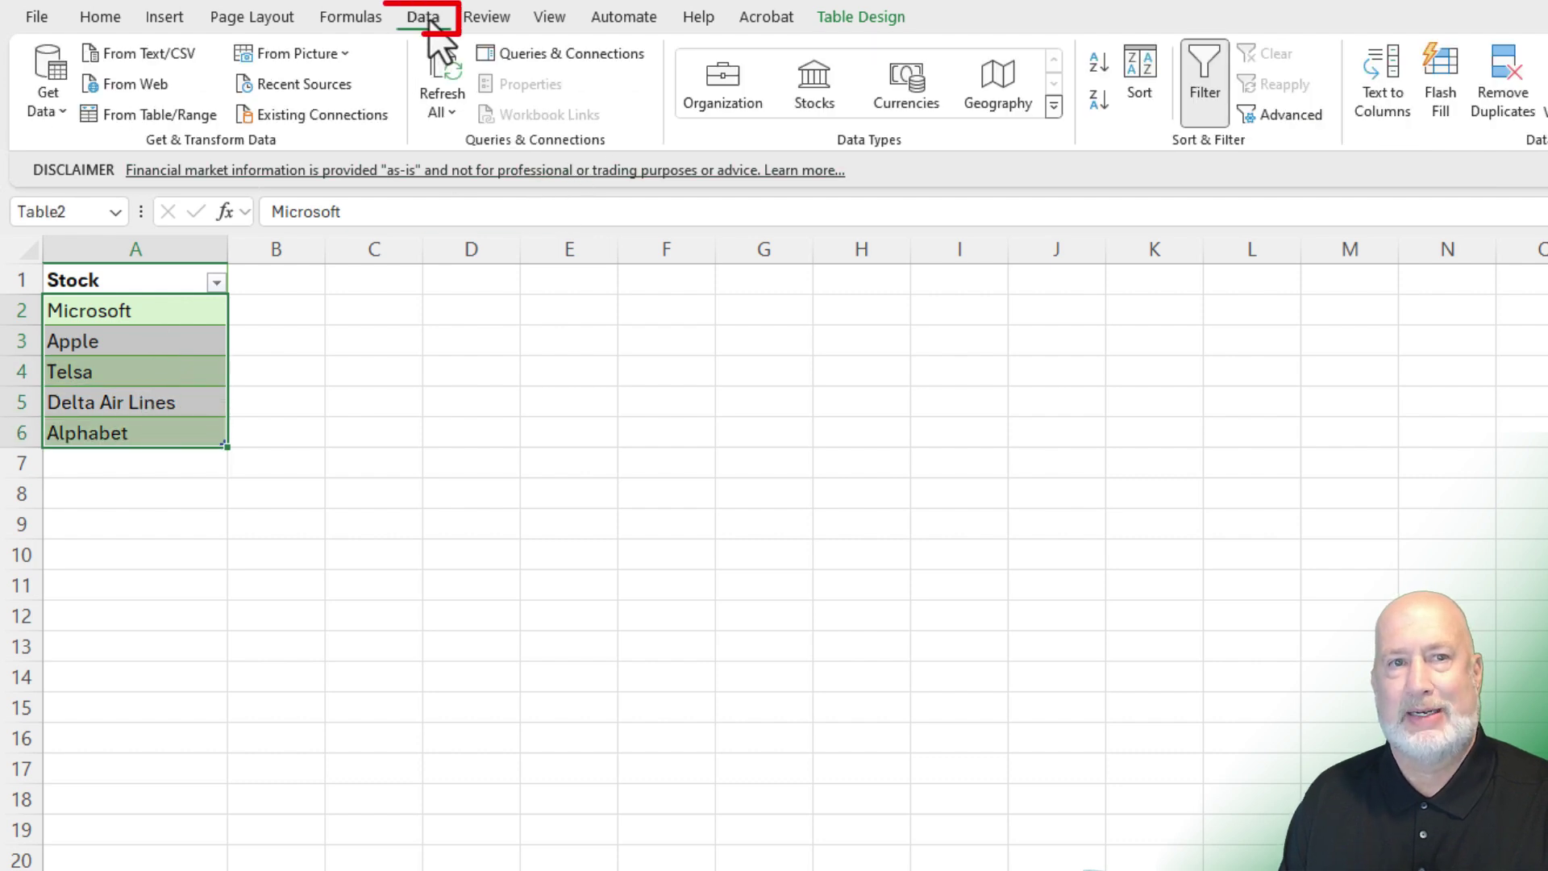
left_click(817, 100)
left_click_drag(228, 249, 481, 255)
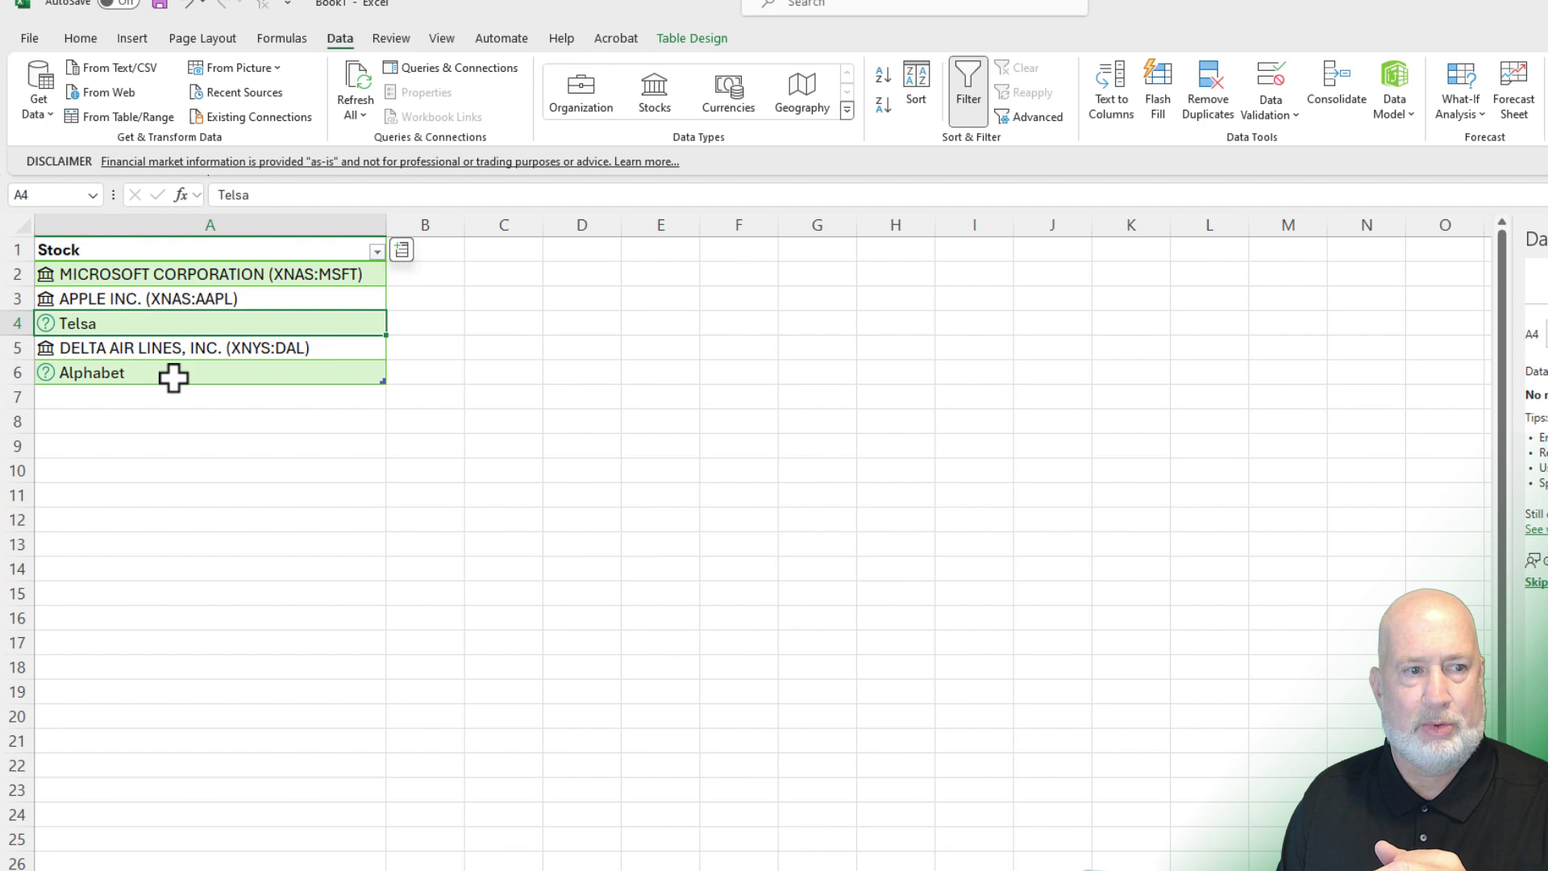
- Match Alphabet to the GOOGL listing and retype the Telsa cell so it links to Tesla (TSLA)
left_click(215, 438)
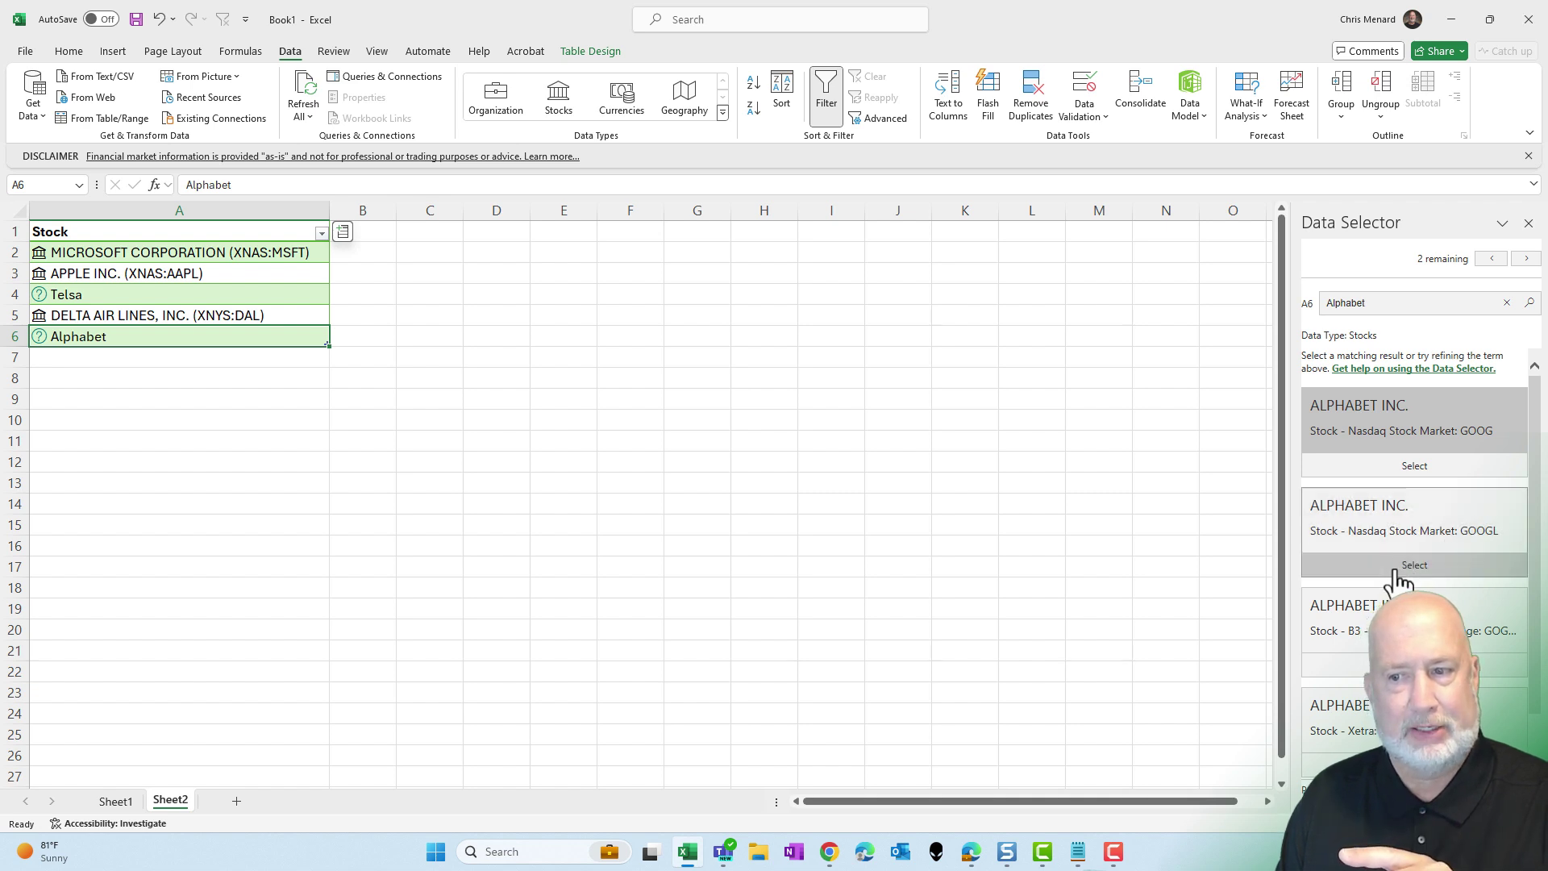
left_click(1412, 567)
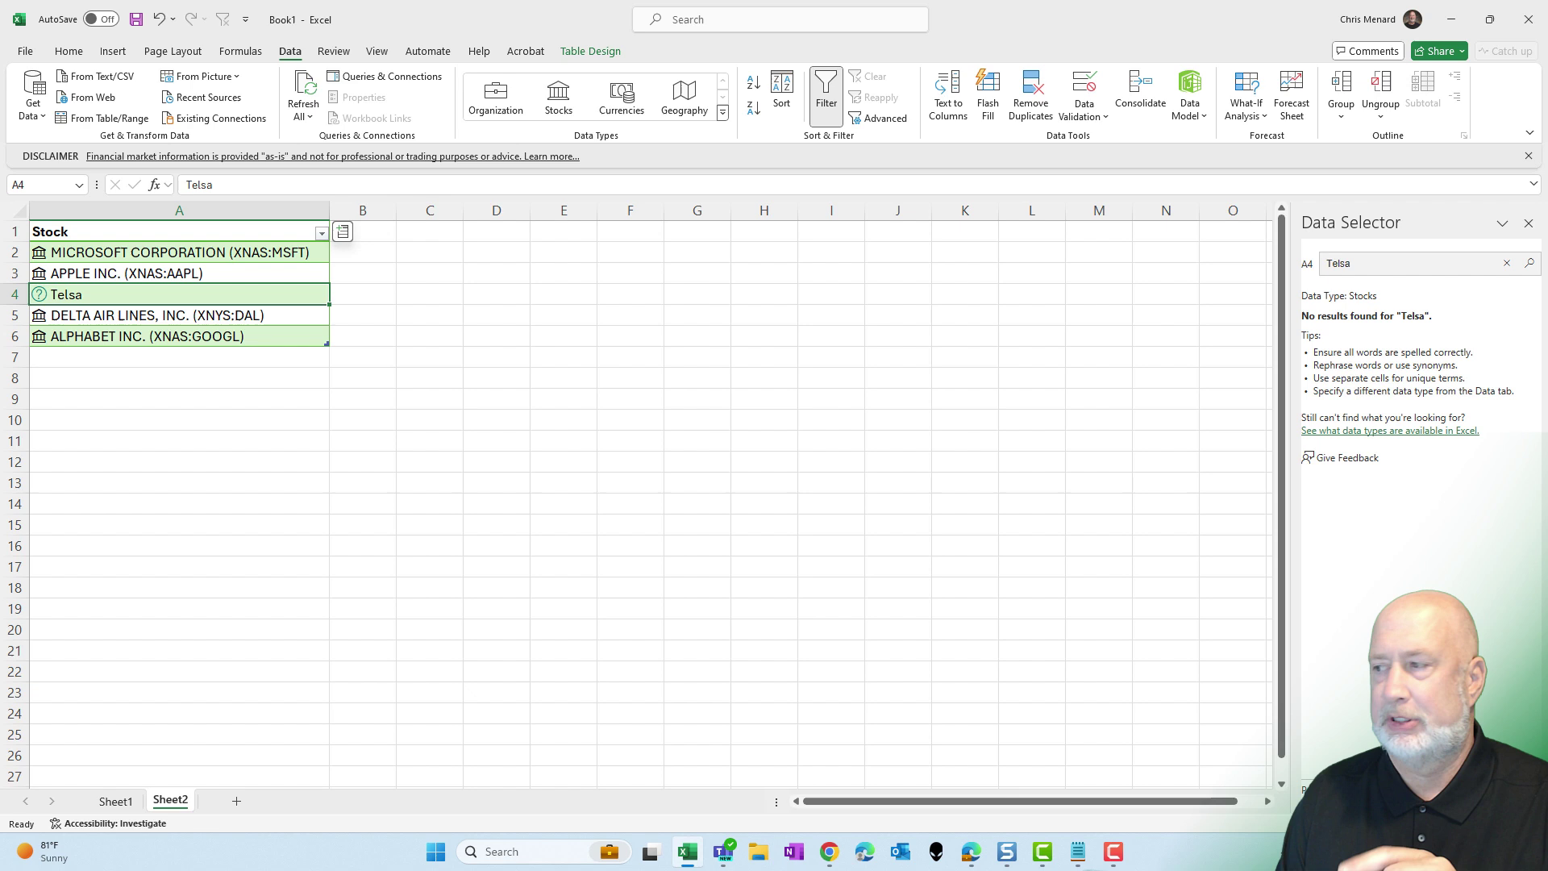
type("TSLA")
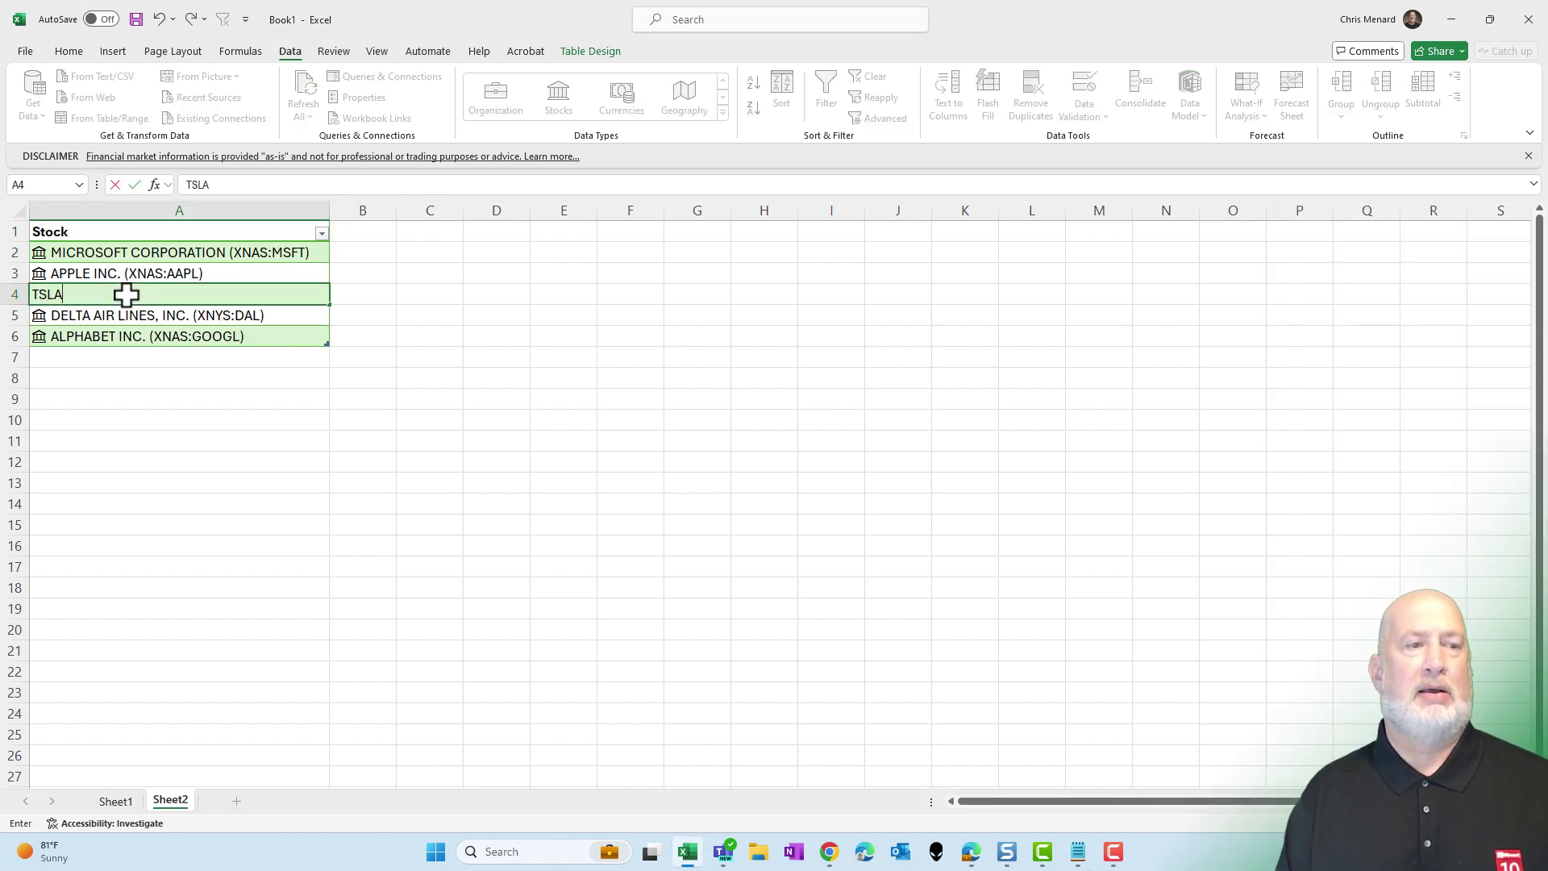
key("Return")
left_click(127, 295)
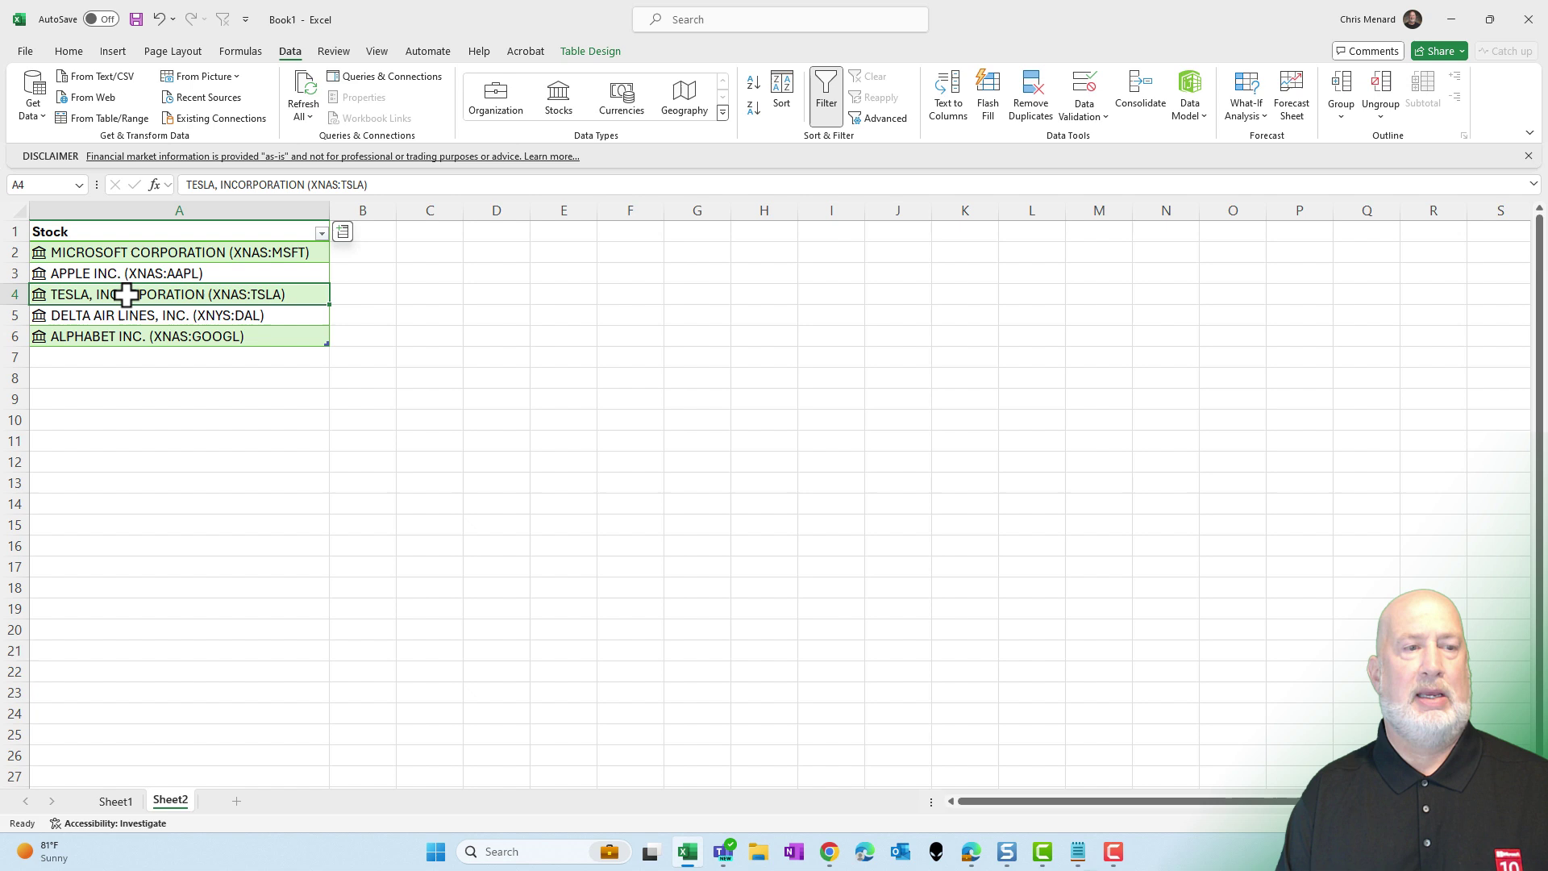
- Enter NVDA in A7 so NVIDIA Corporation becomes a sixth linked stock
left_click(208, 362)
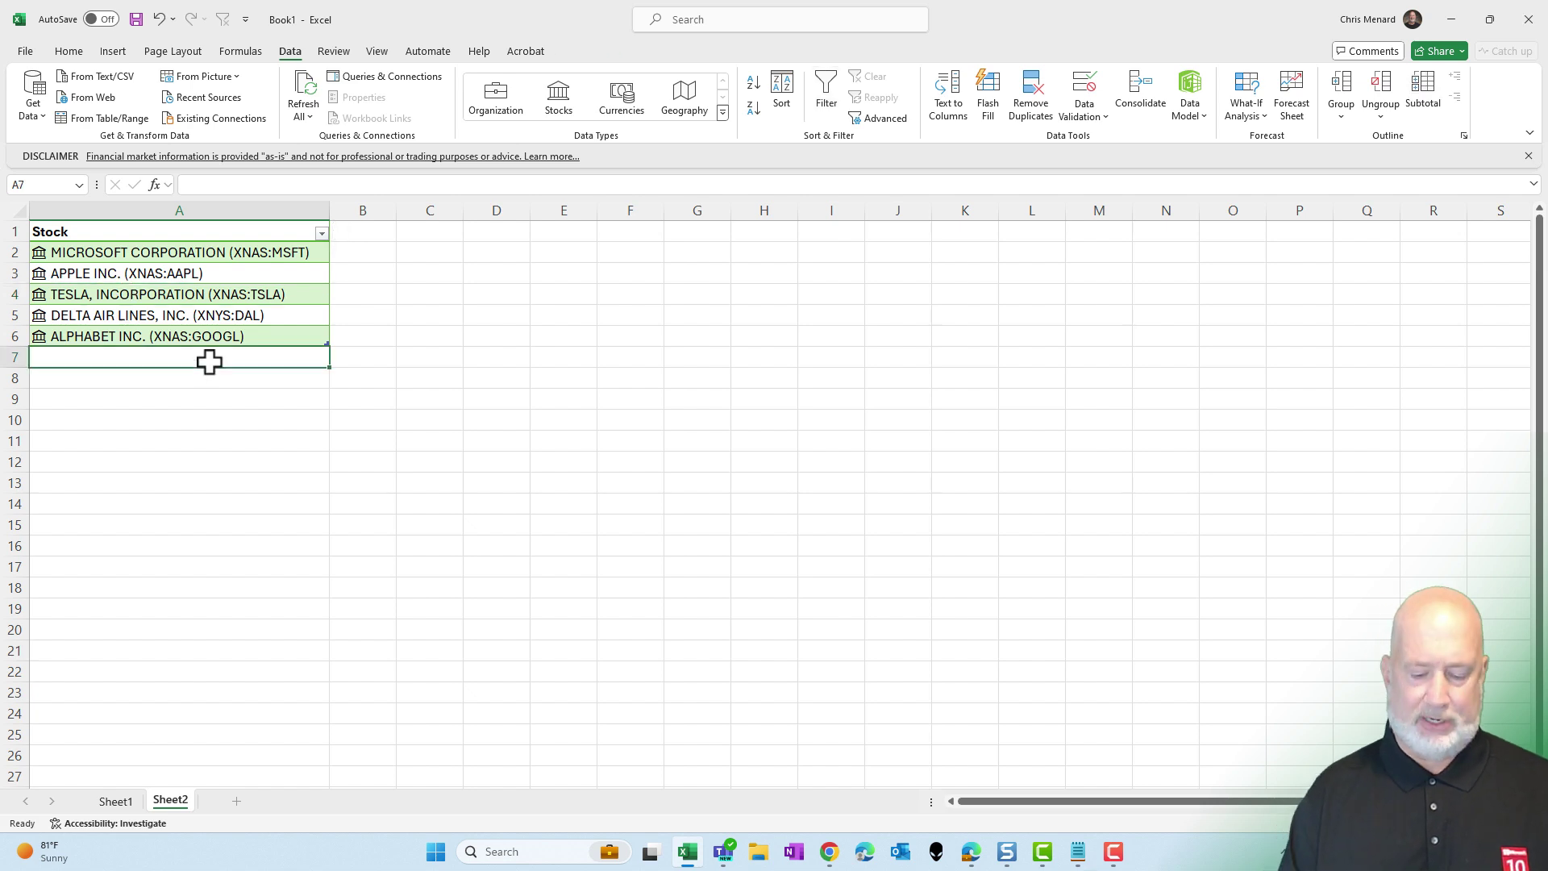
type("NV")
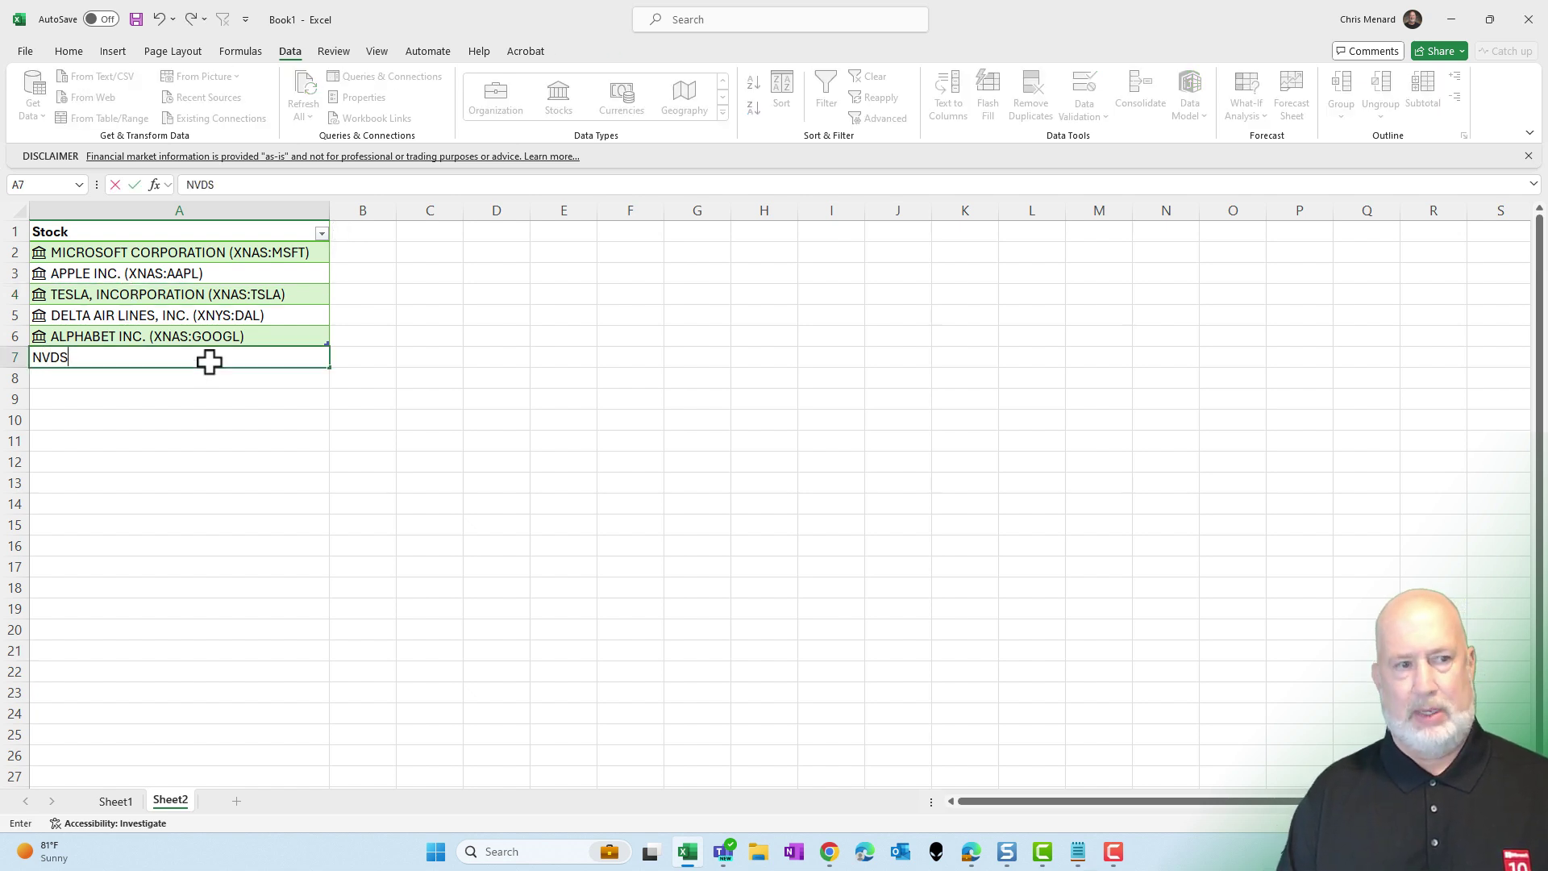
type("DA")
key("Return")
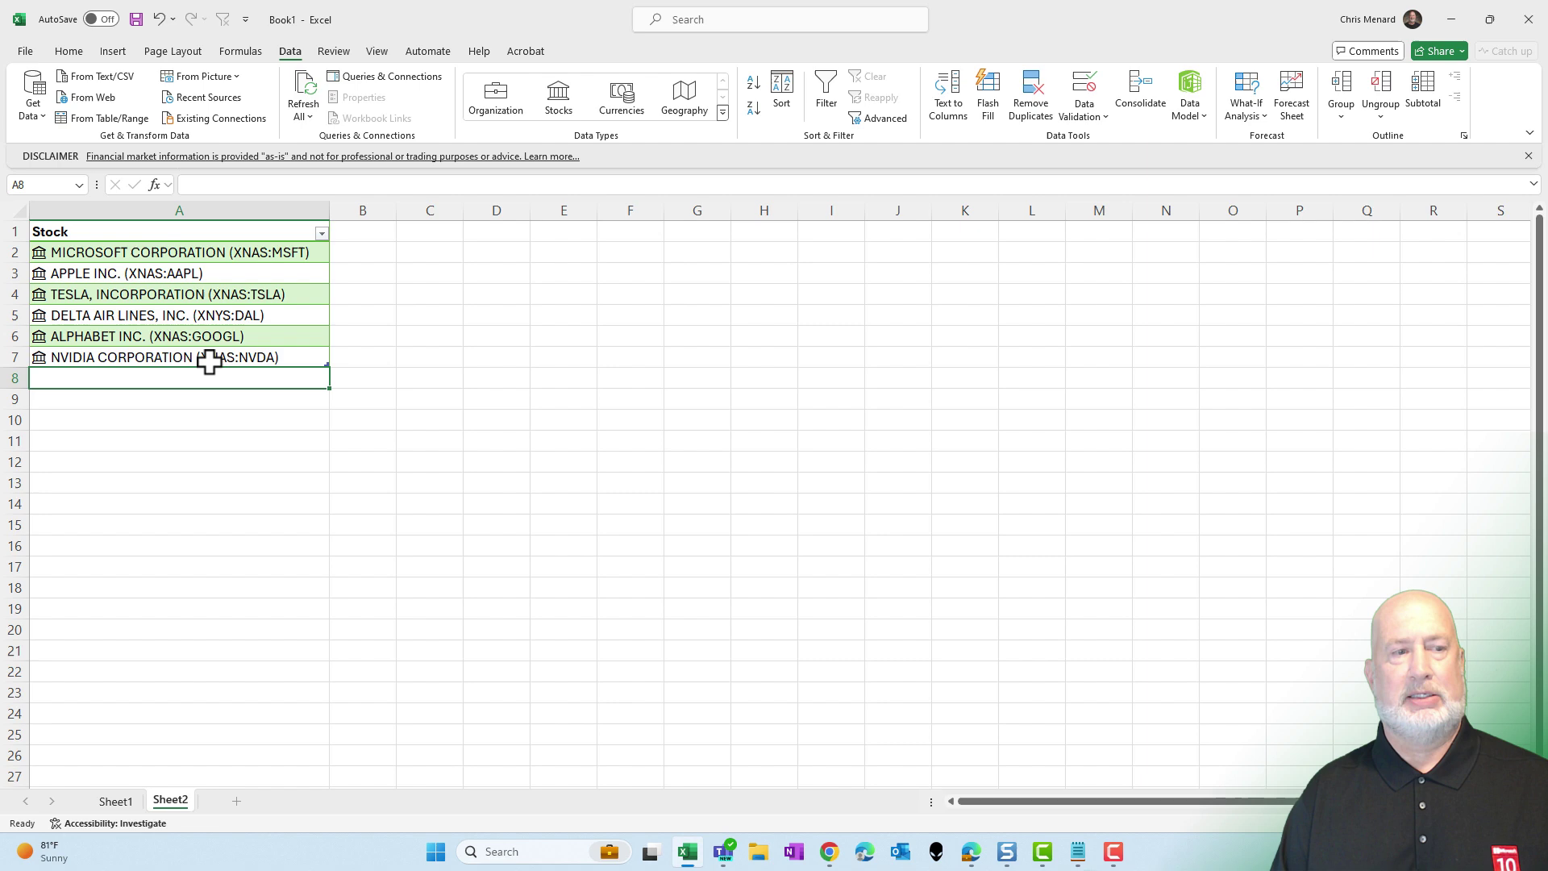
left_click(208, 362)
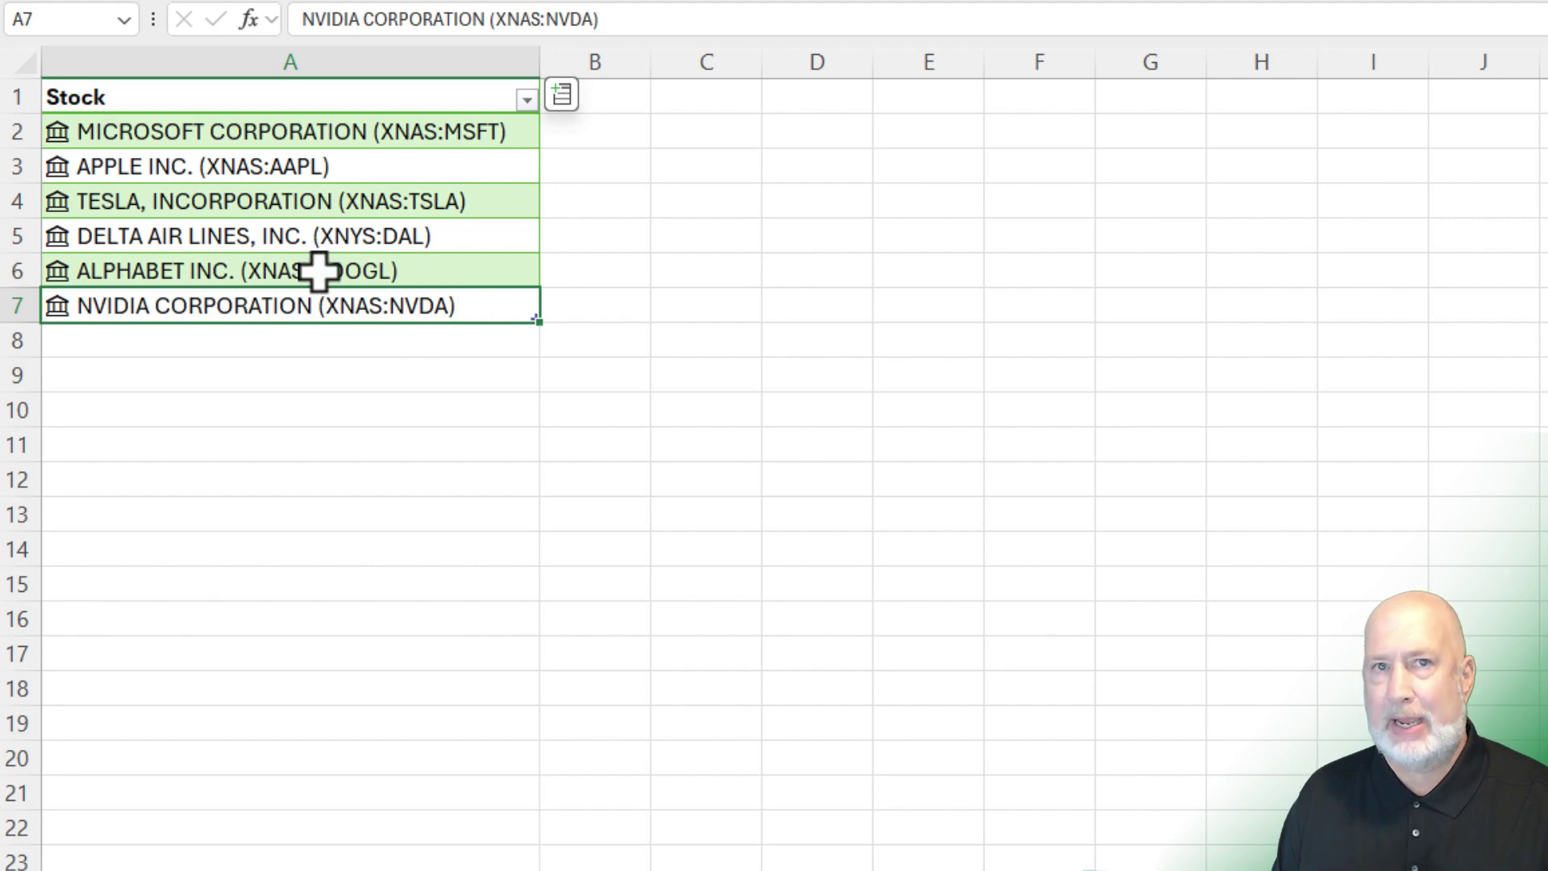
- Add 52 week high and 52 week low columns, widening columns B and C
left_click(562, 95)
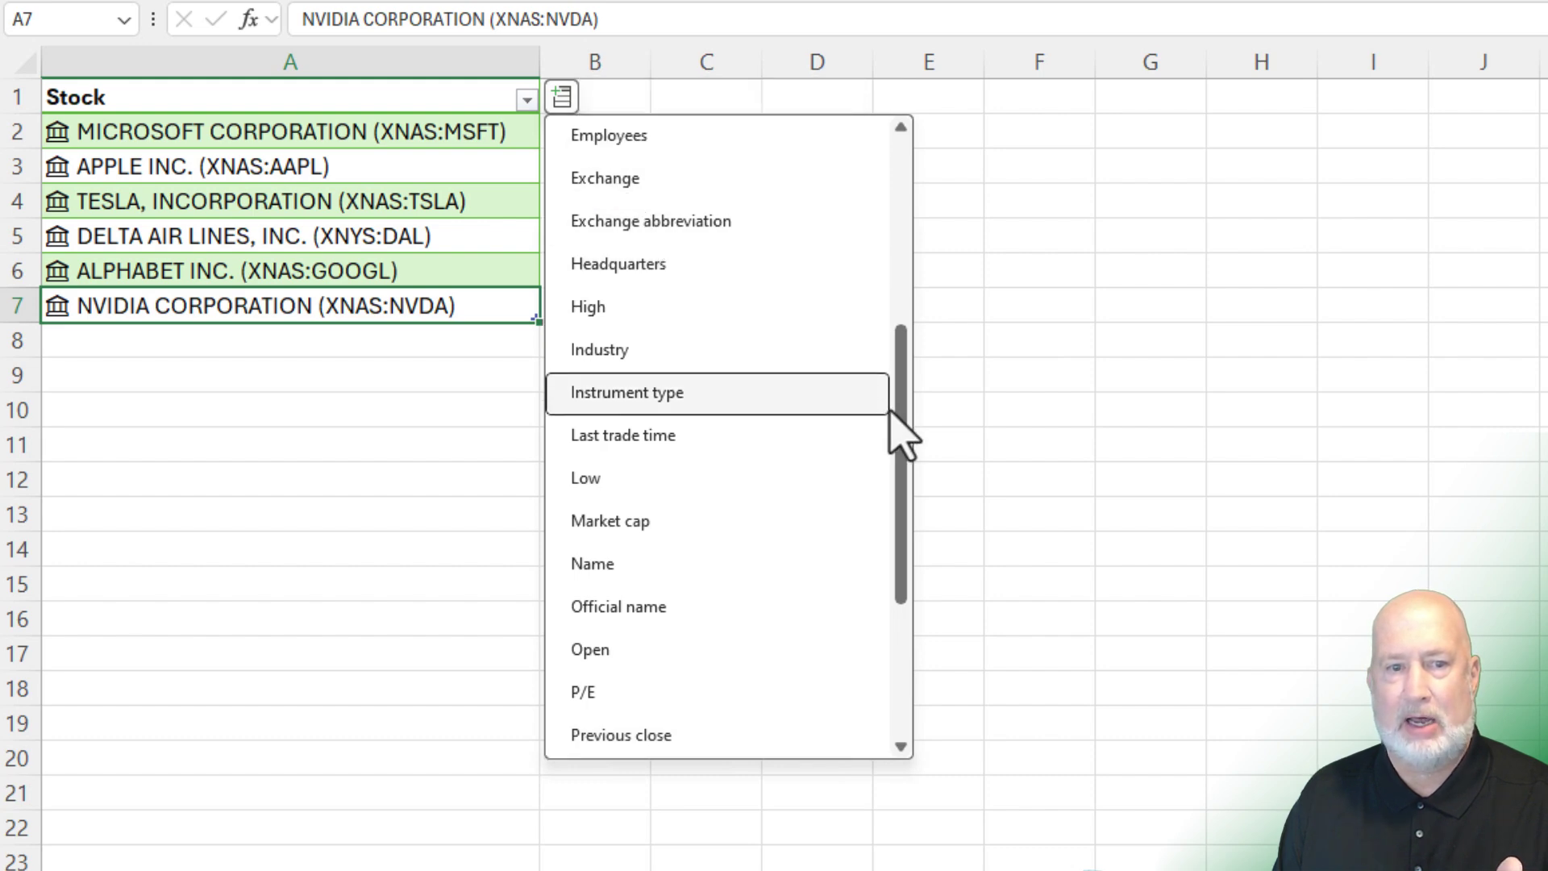
left_click_drag(895, 408, 896, 200)
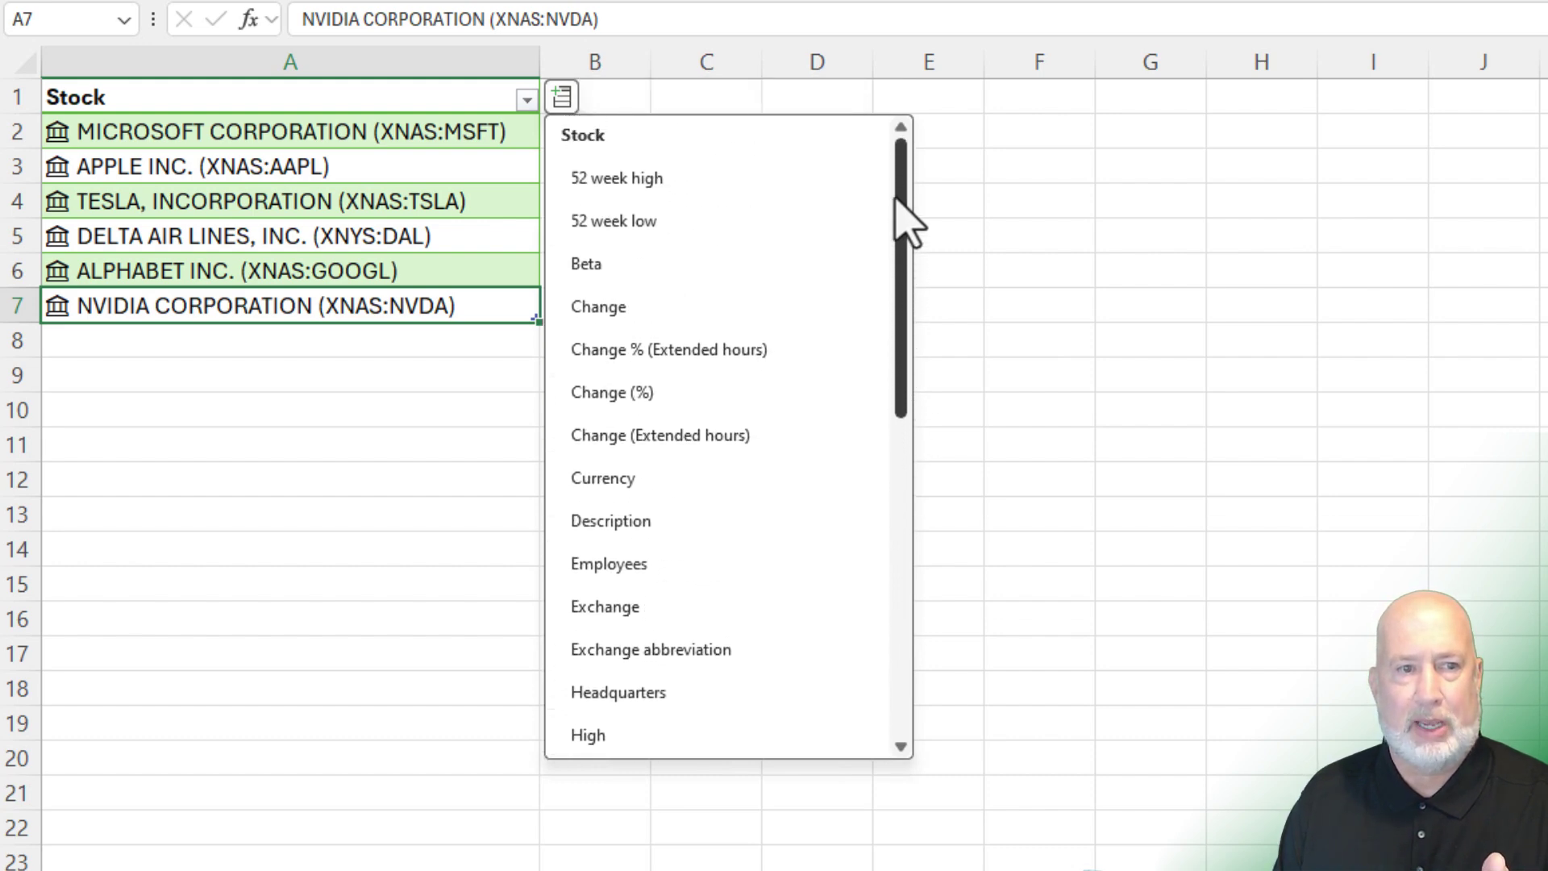
left_click(669, 181)
left_click_drag(652, 62, 726, 67)
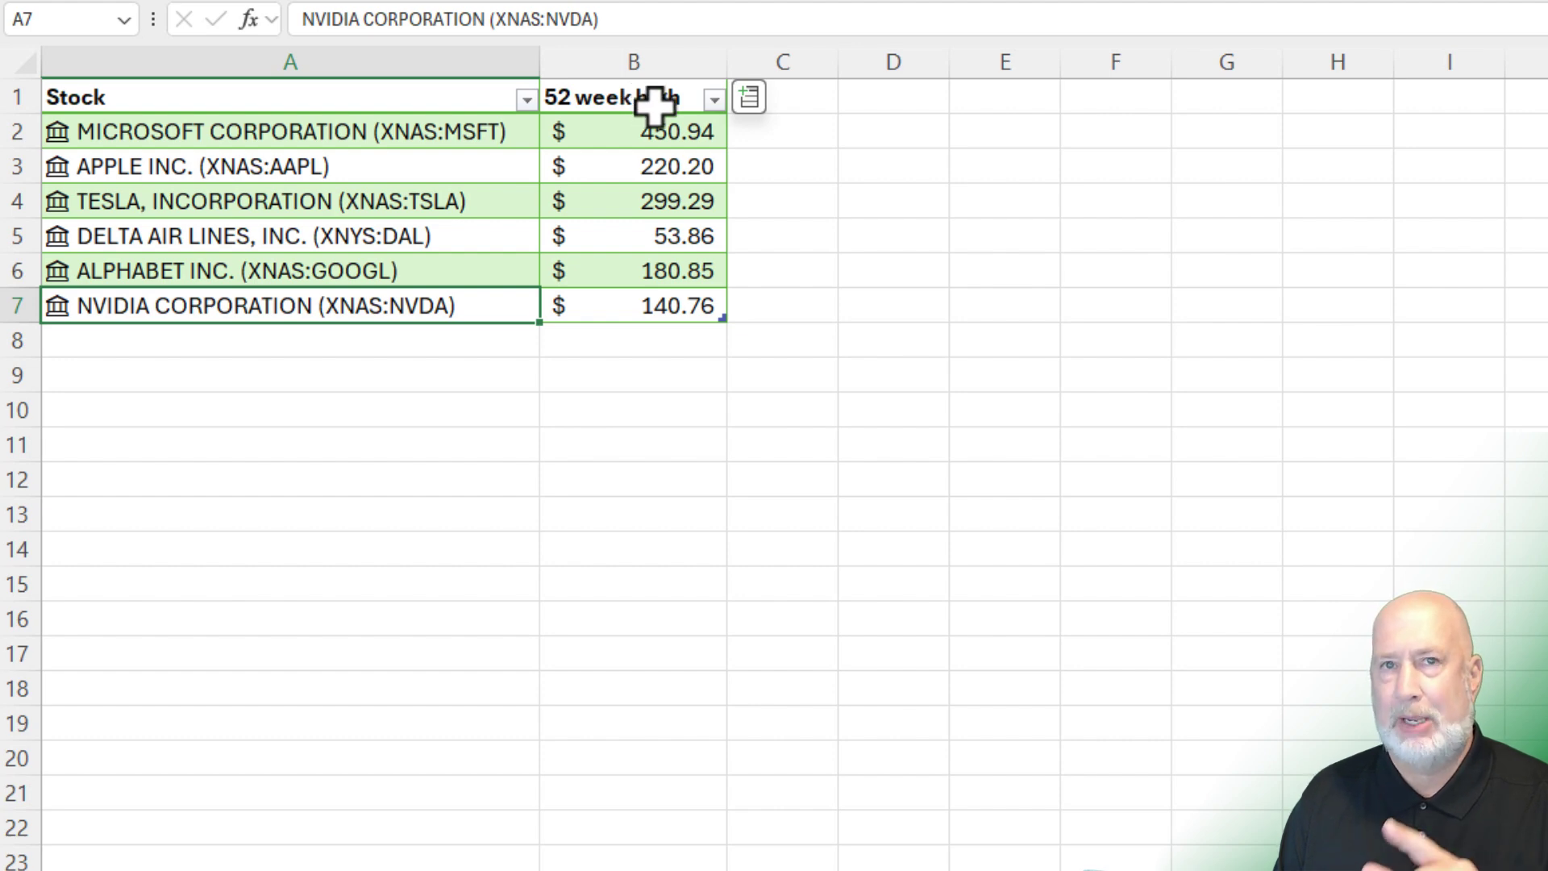
left_click(749, 97)
left_click(830, 221)
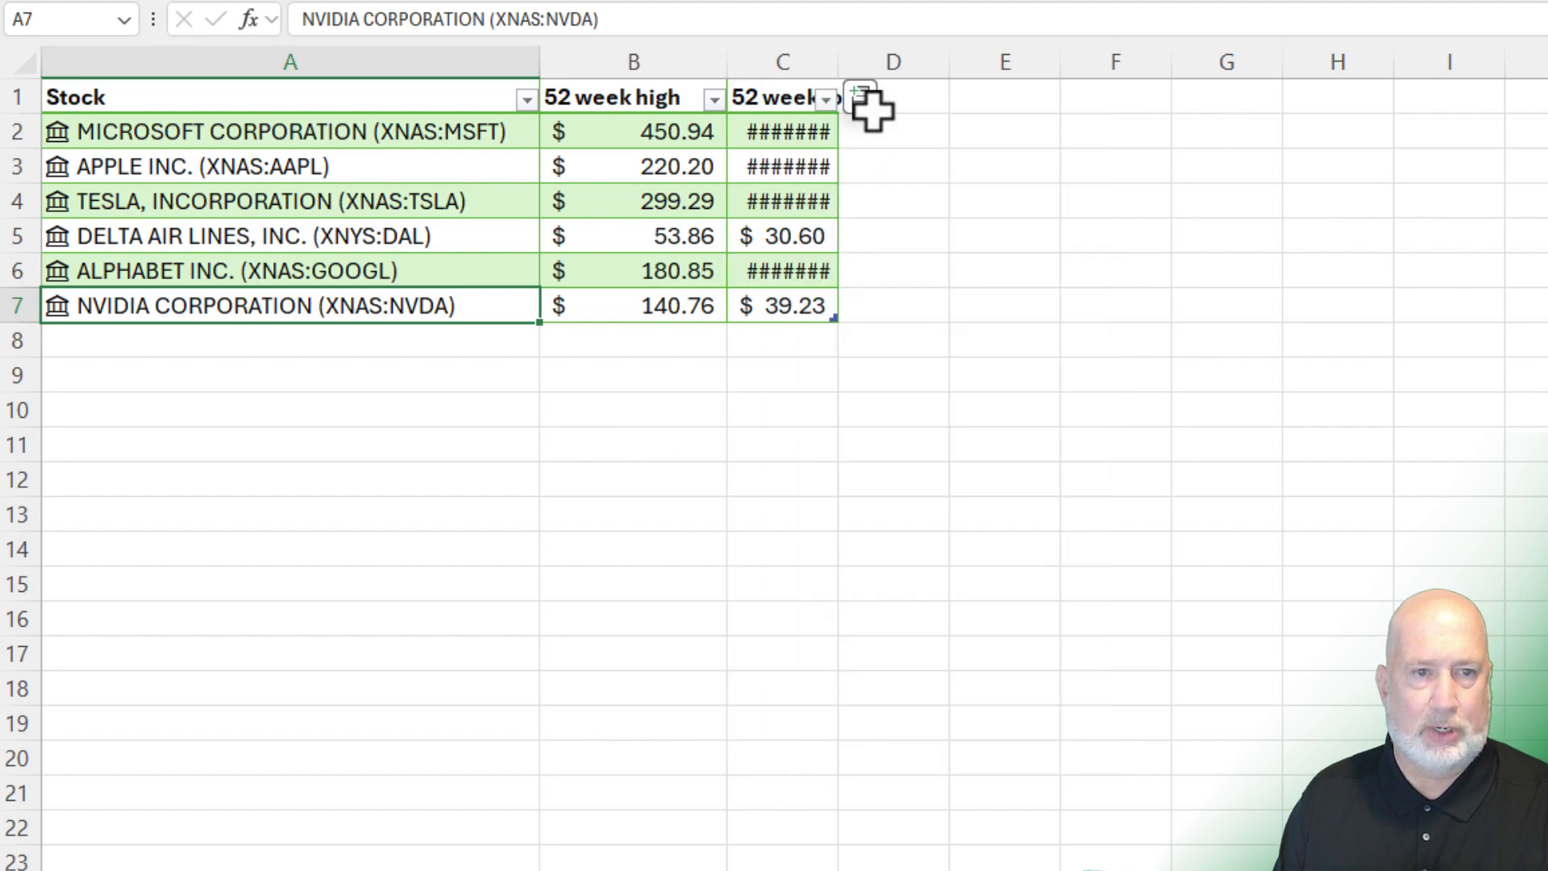
left_click_drag(846, 66, 923, 79)
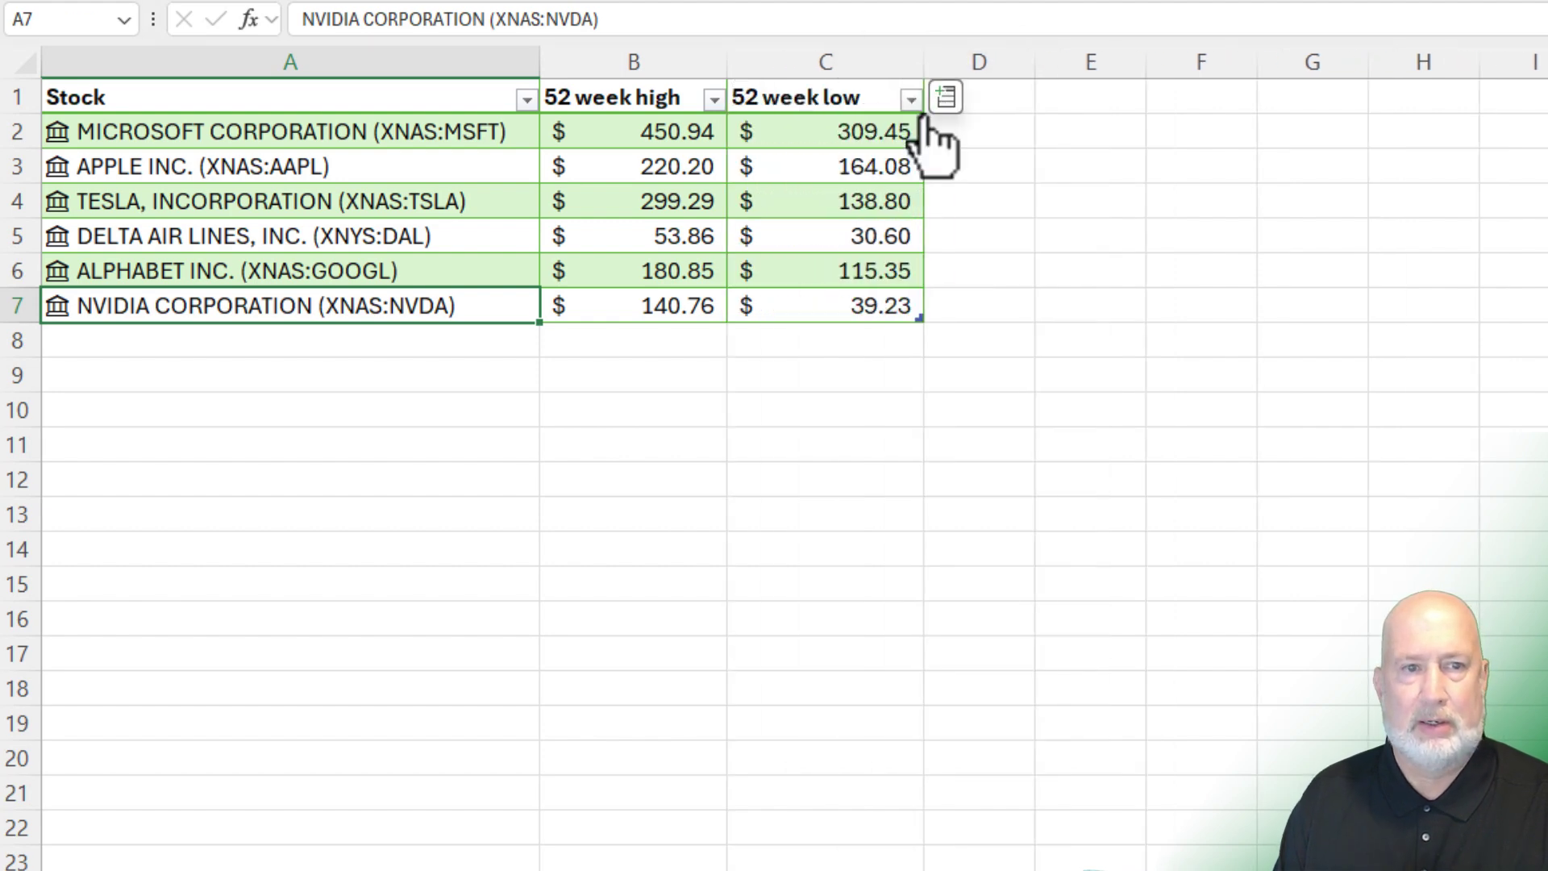
- Add a Market cap column D, widen it, and inspect Alphabet's market cap formula
left_click(945, 98)
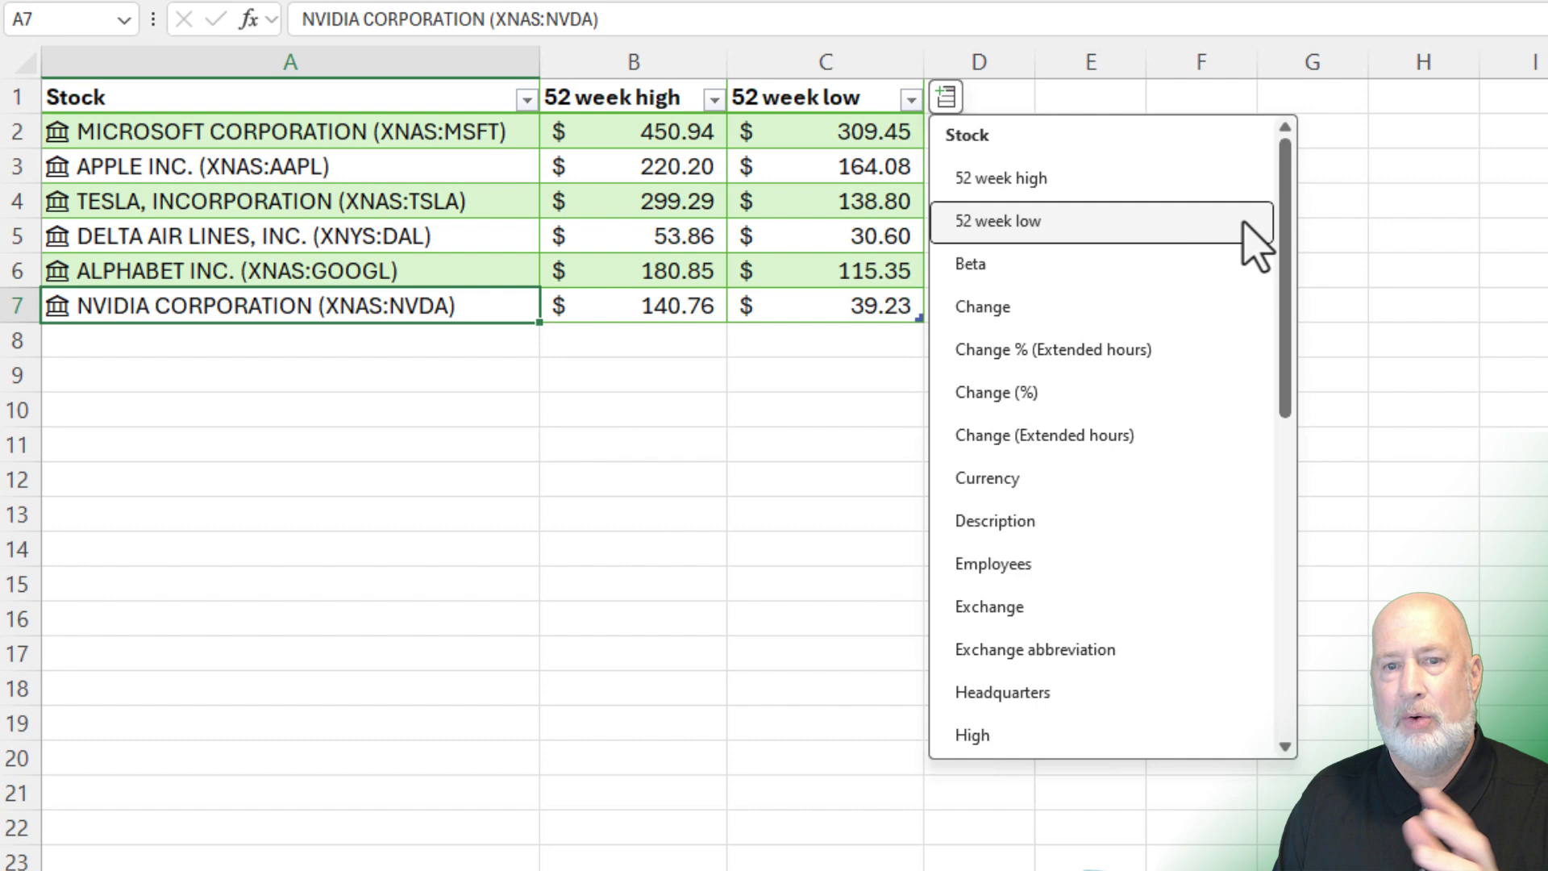
left_click_drag(1283, 261, 1075, 475)
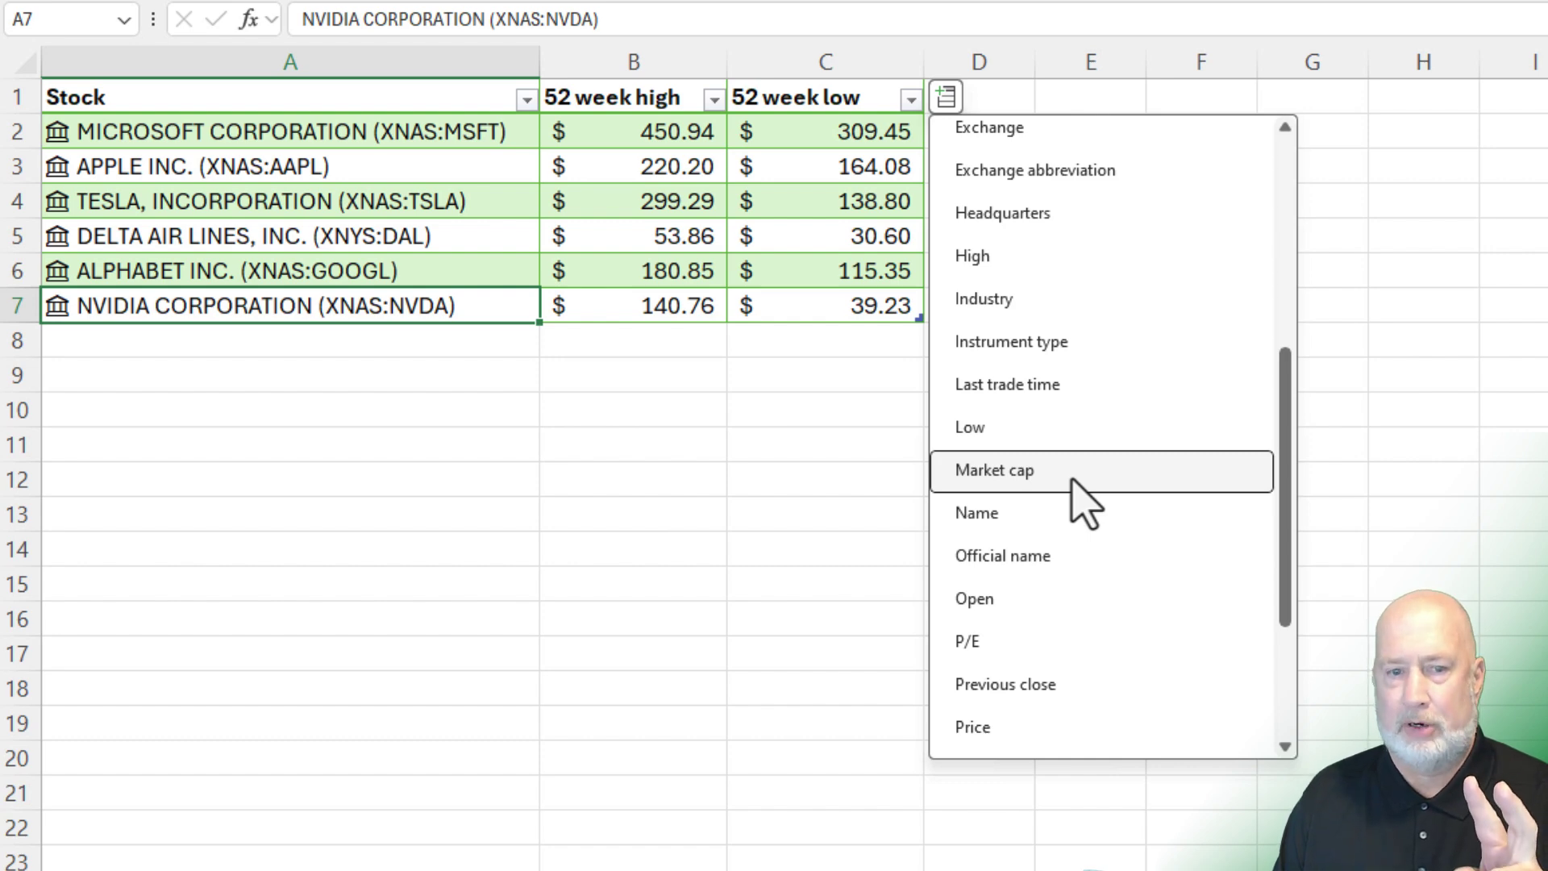
left_click(1072, 479)
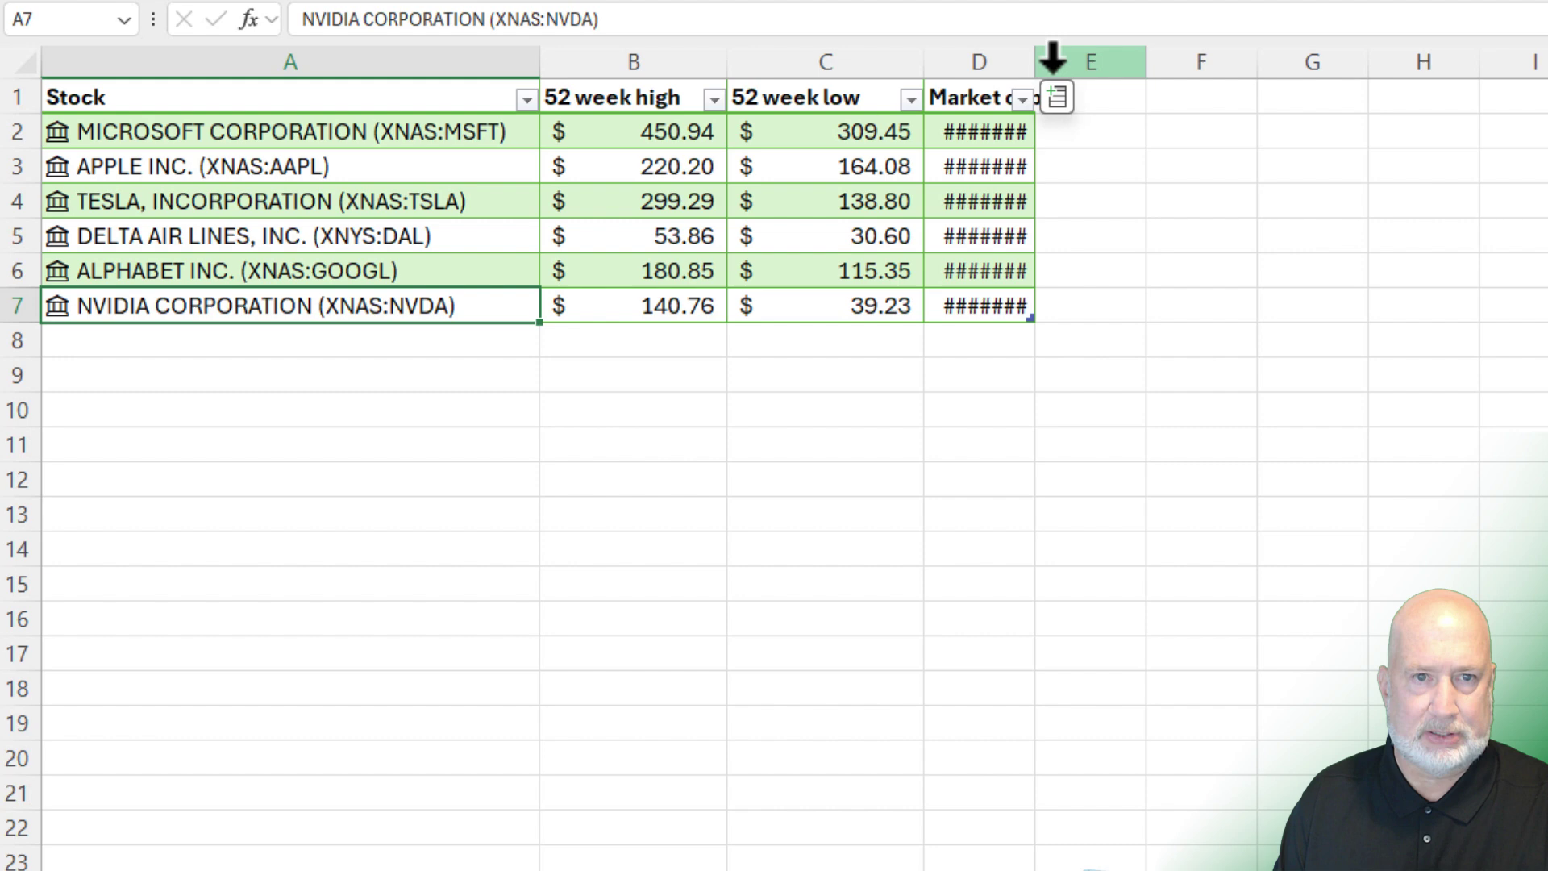
left_click_drag(1037, 61, 1240, 87)
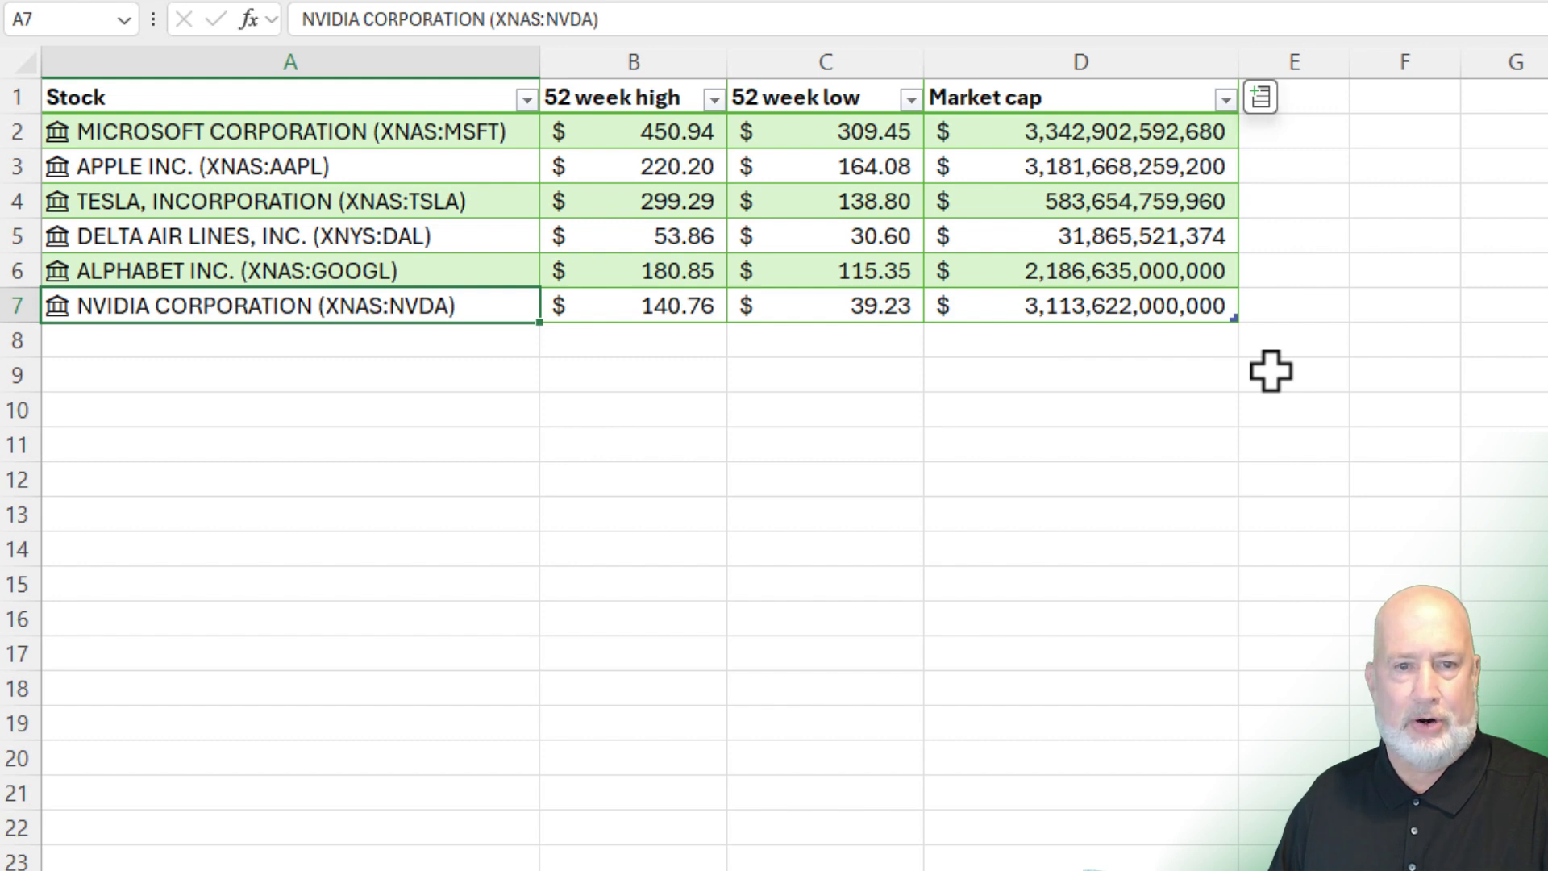
left_click(1129, 278)
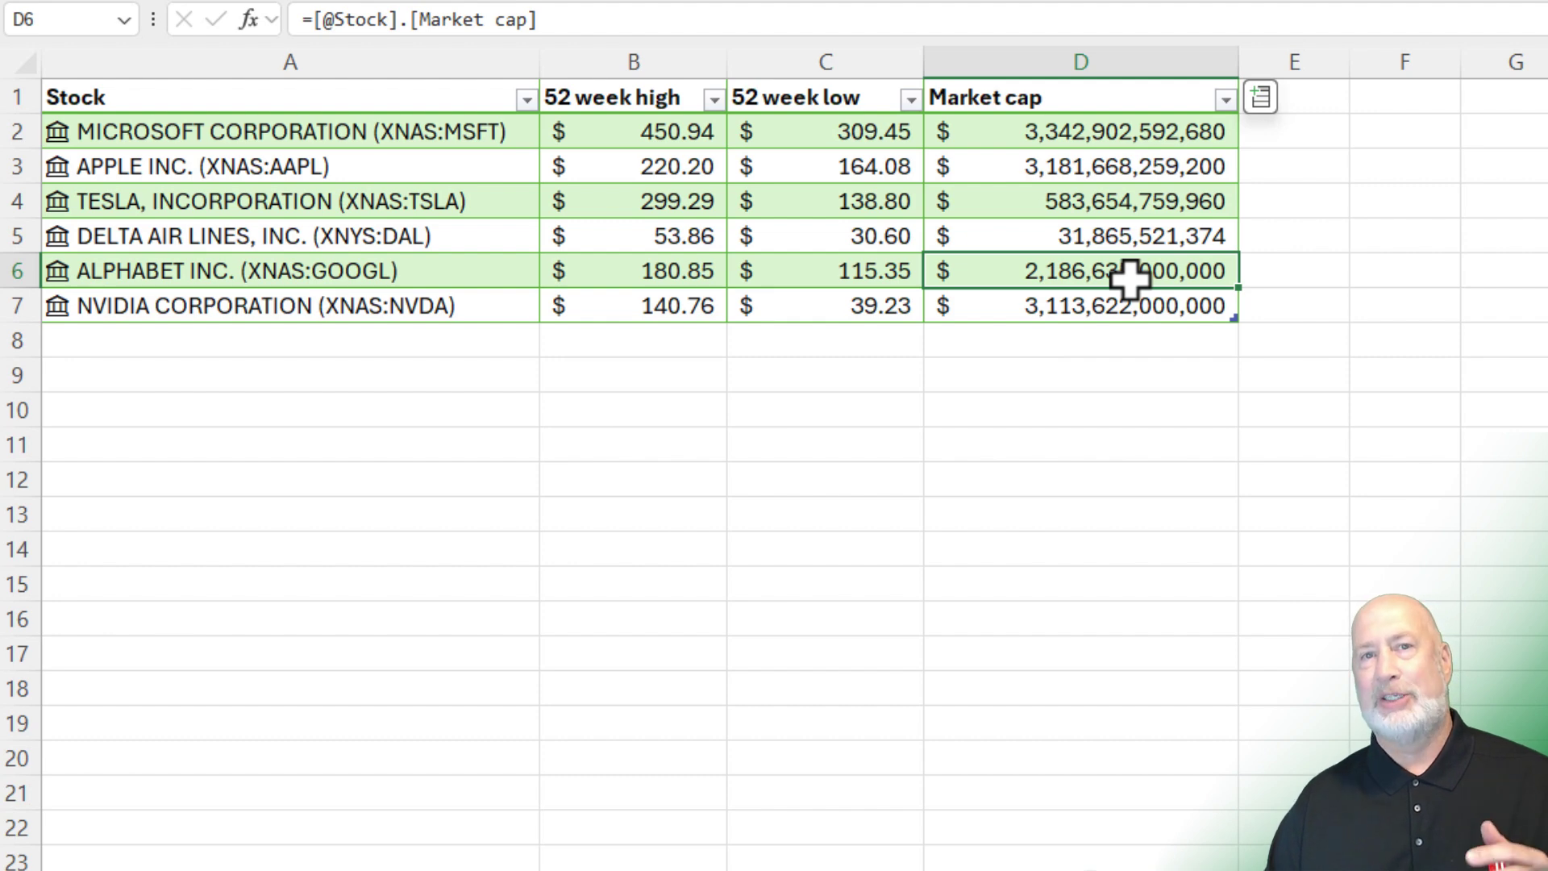
- Enter Jetblue in A8 so JetBlue Airways' high, low and market cap fill in
left_click(446, 338)
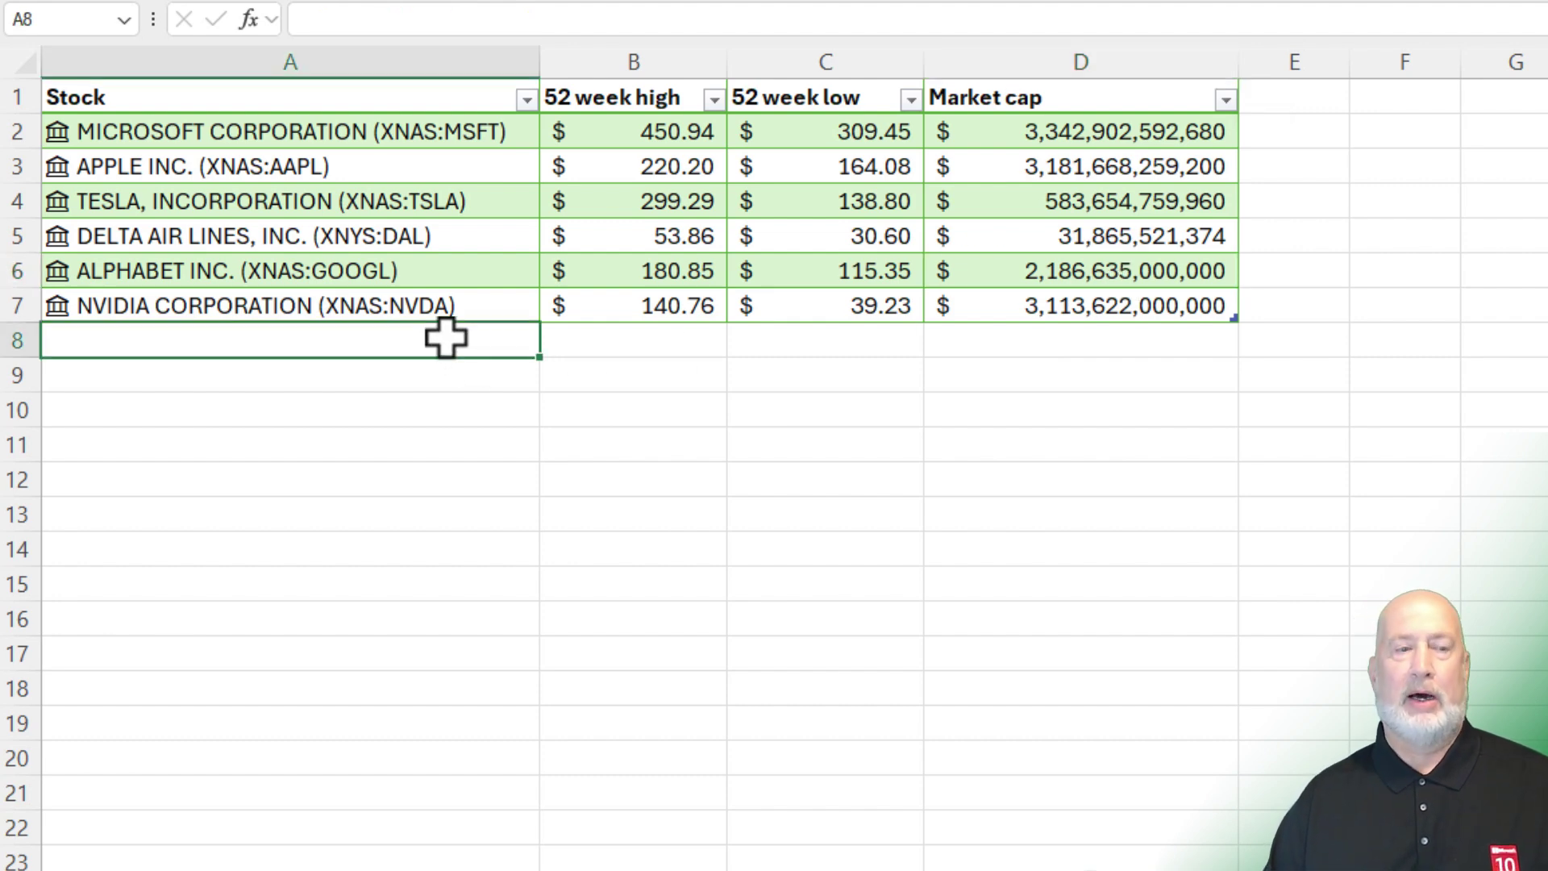
type("J")
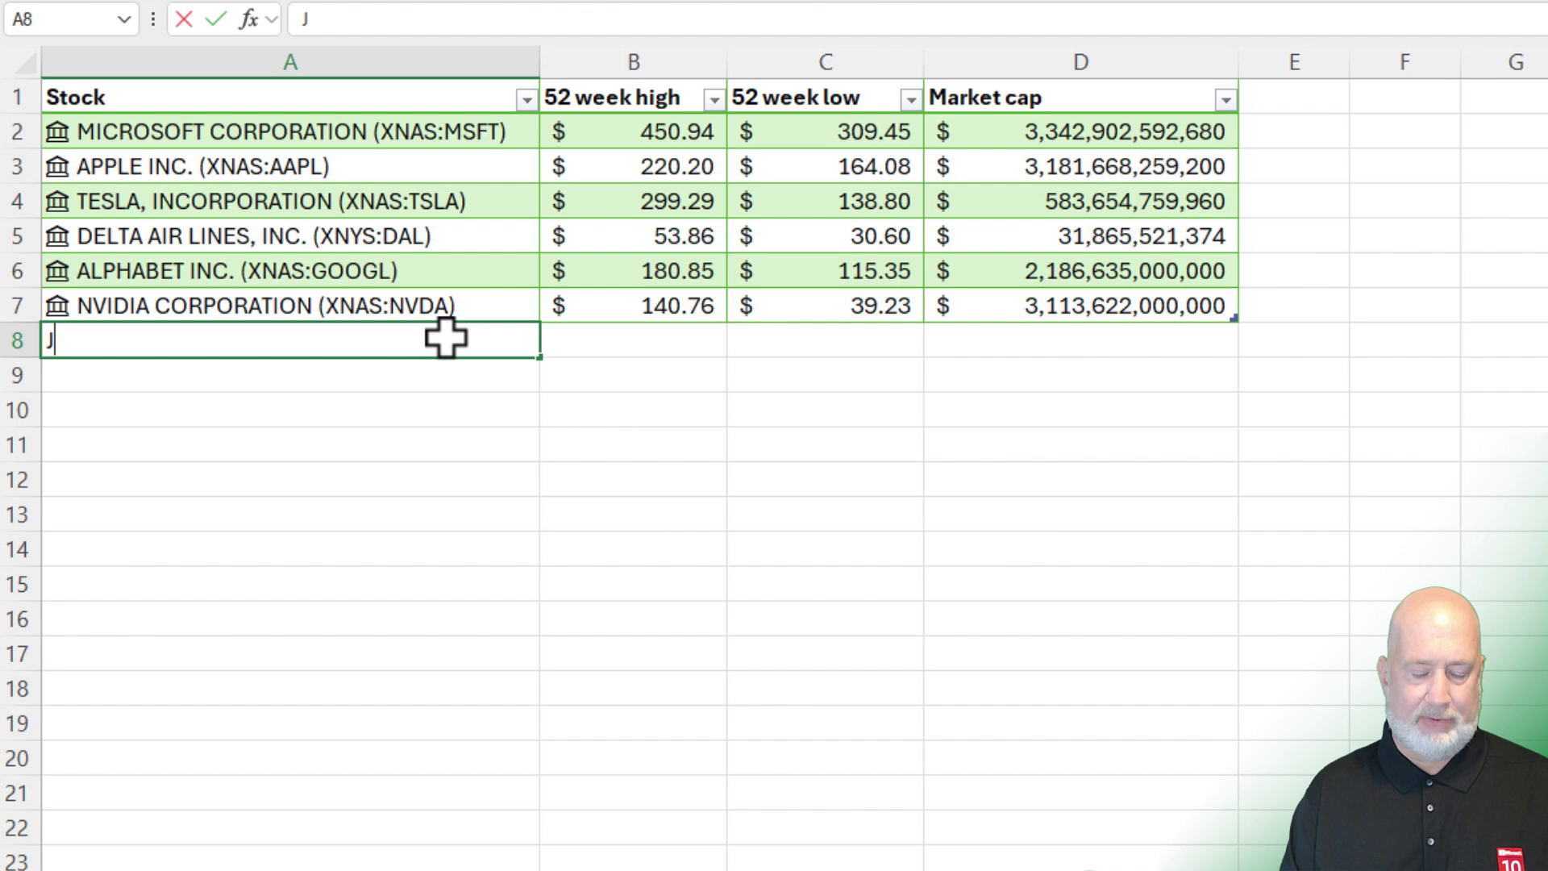
type("etb")
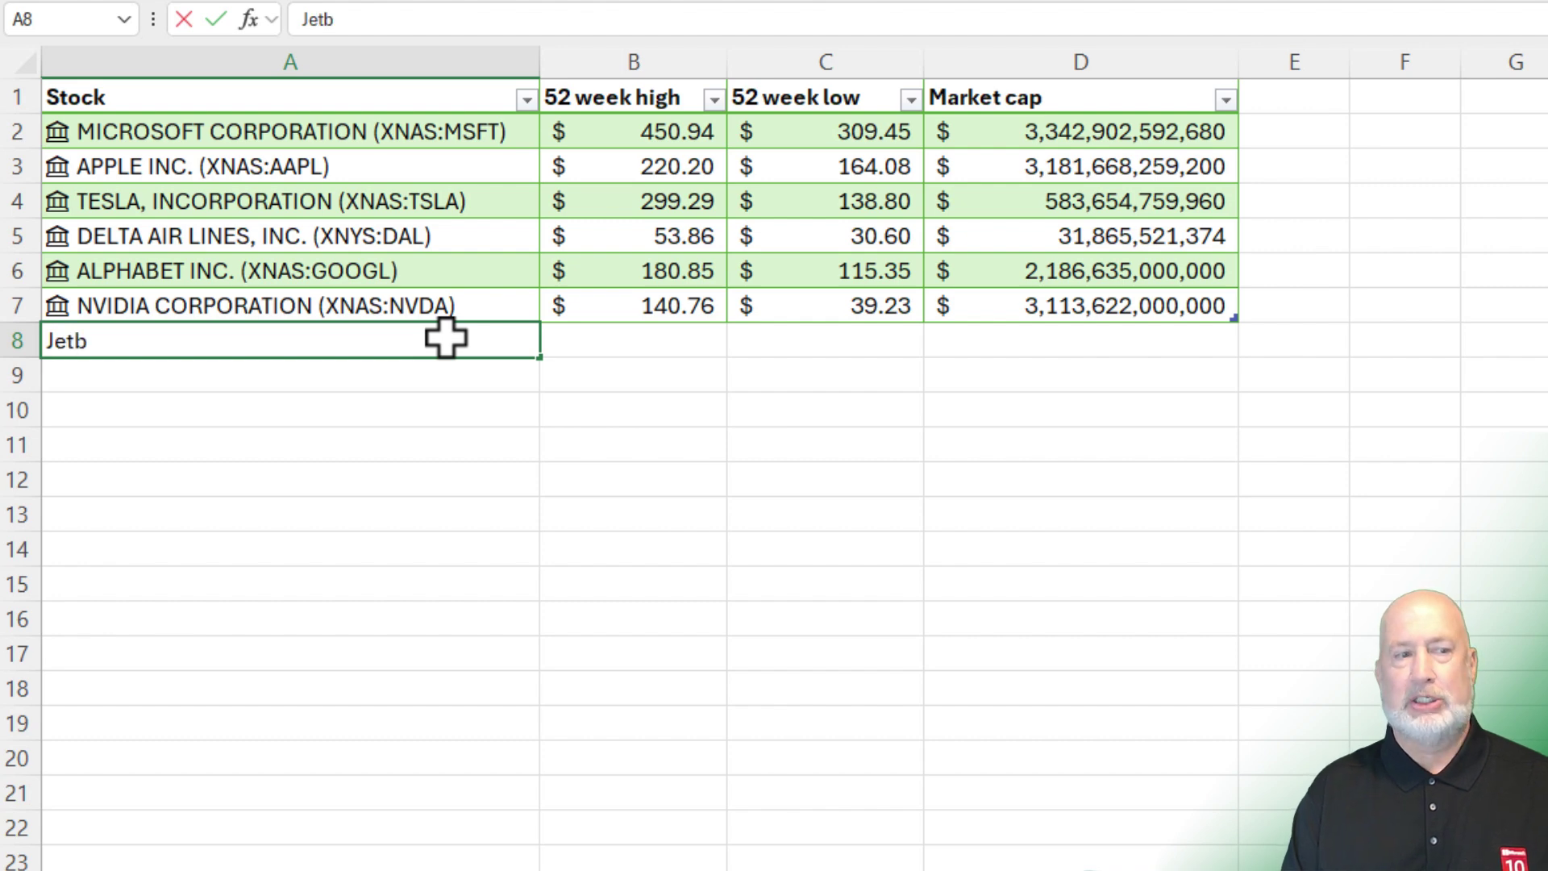
type("lue")
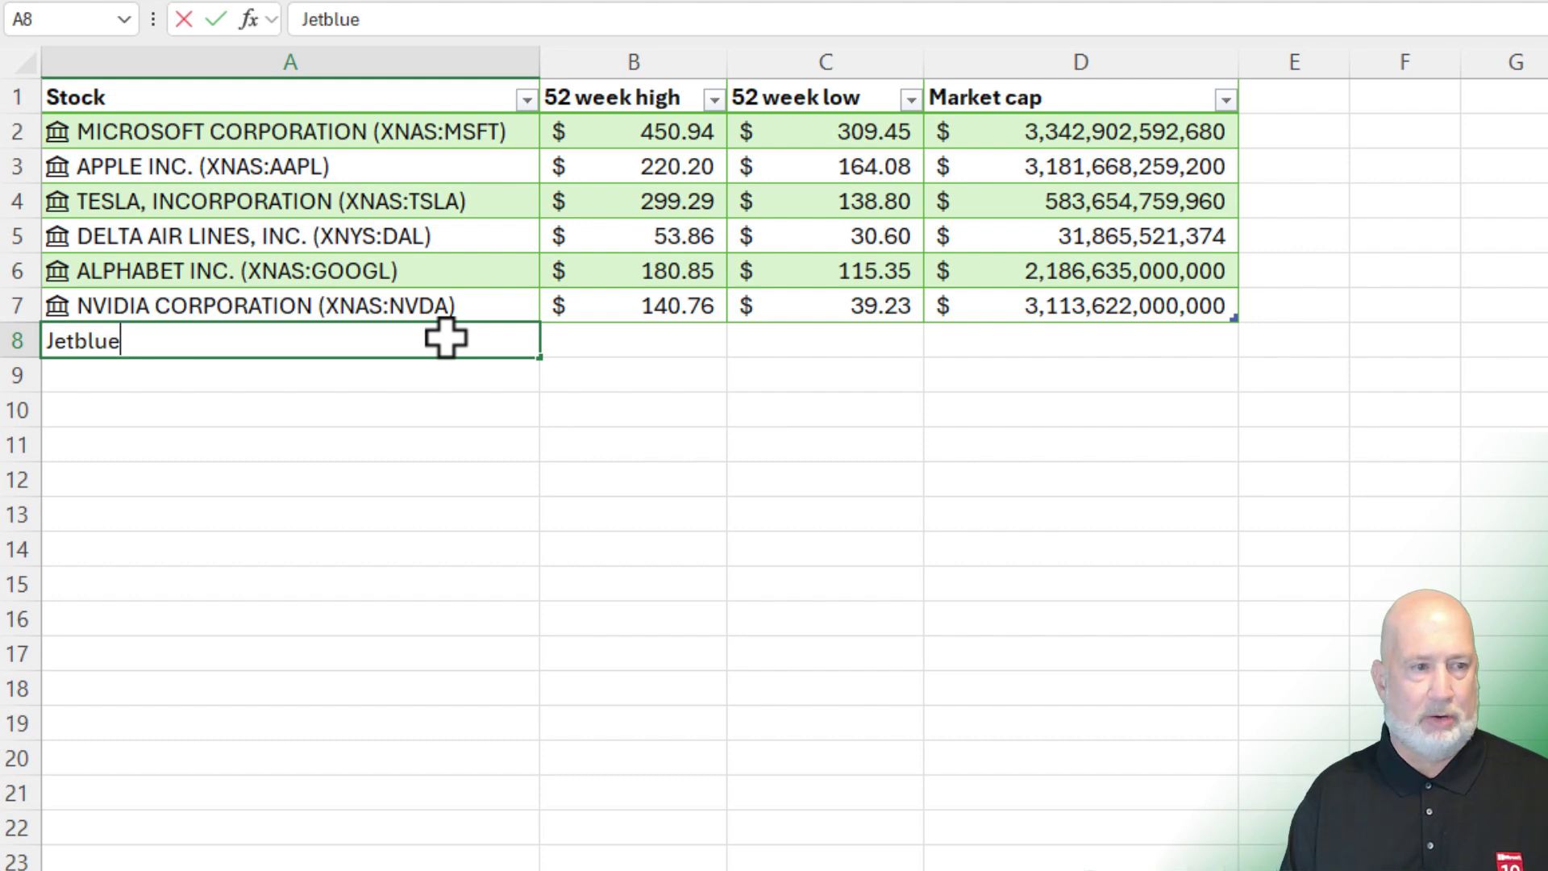
key("Tab")
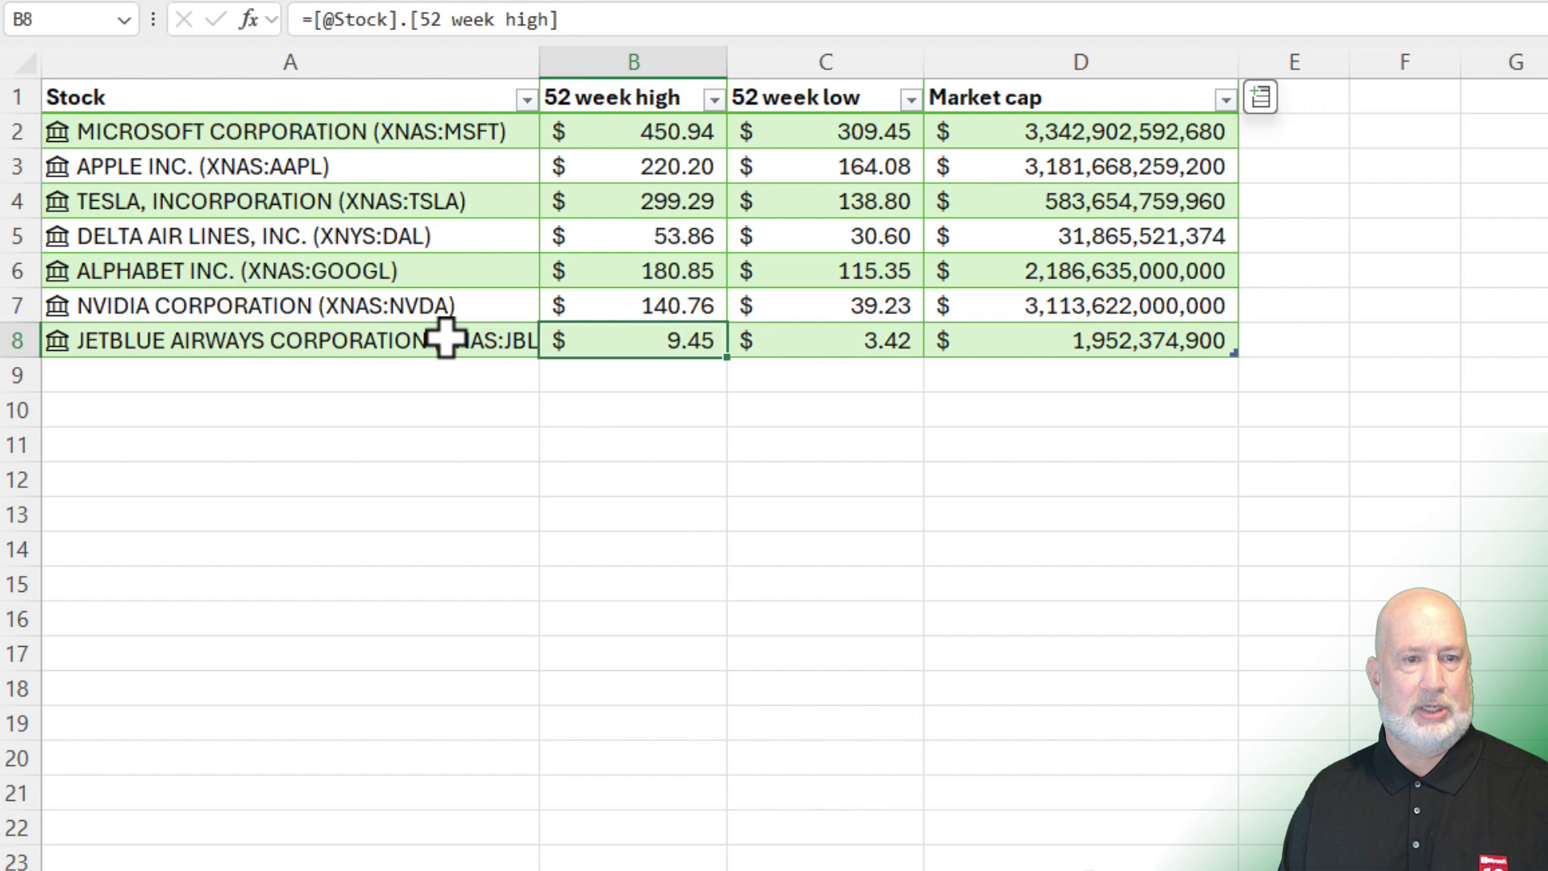
left_click(1011, 345)
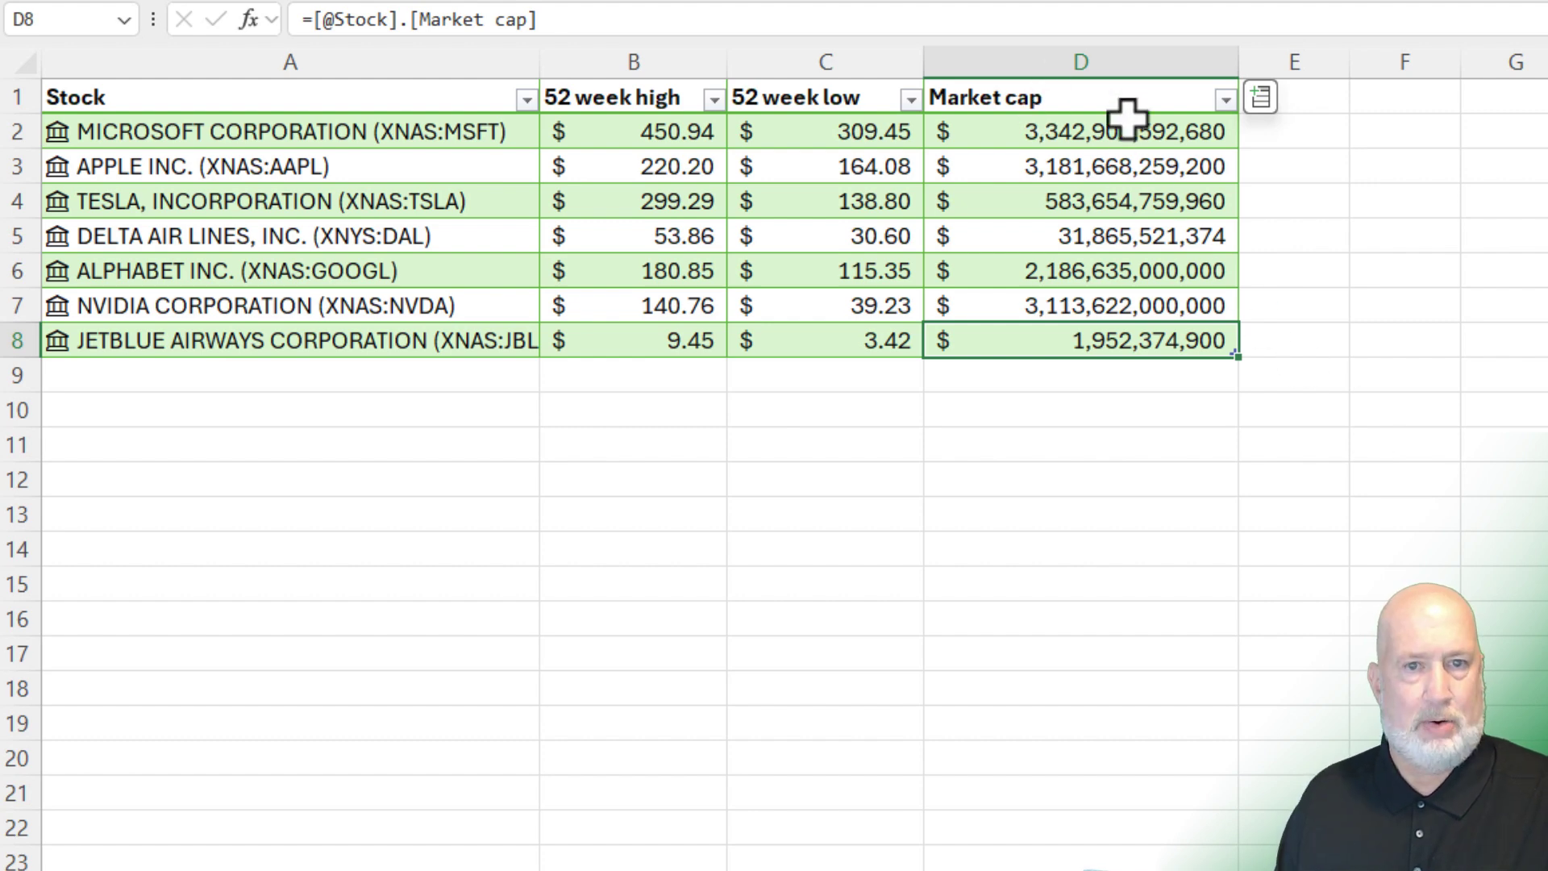
- Add a Previous close column E and widen it to show the values
left_click(1261, 99)
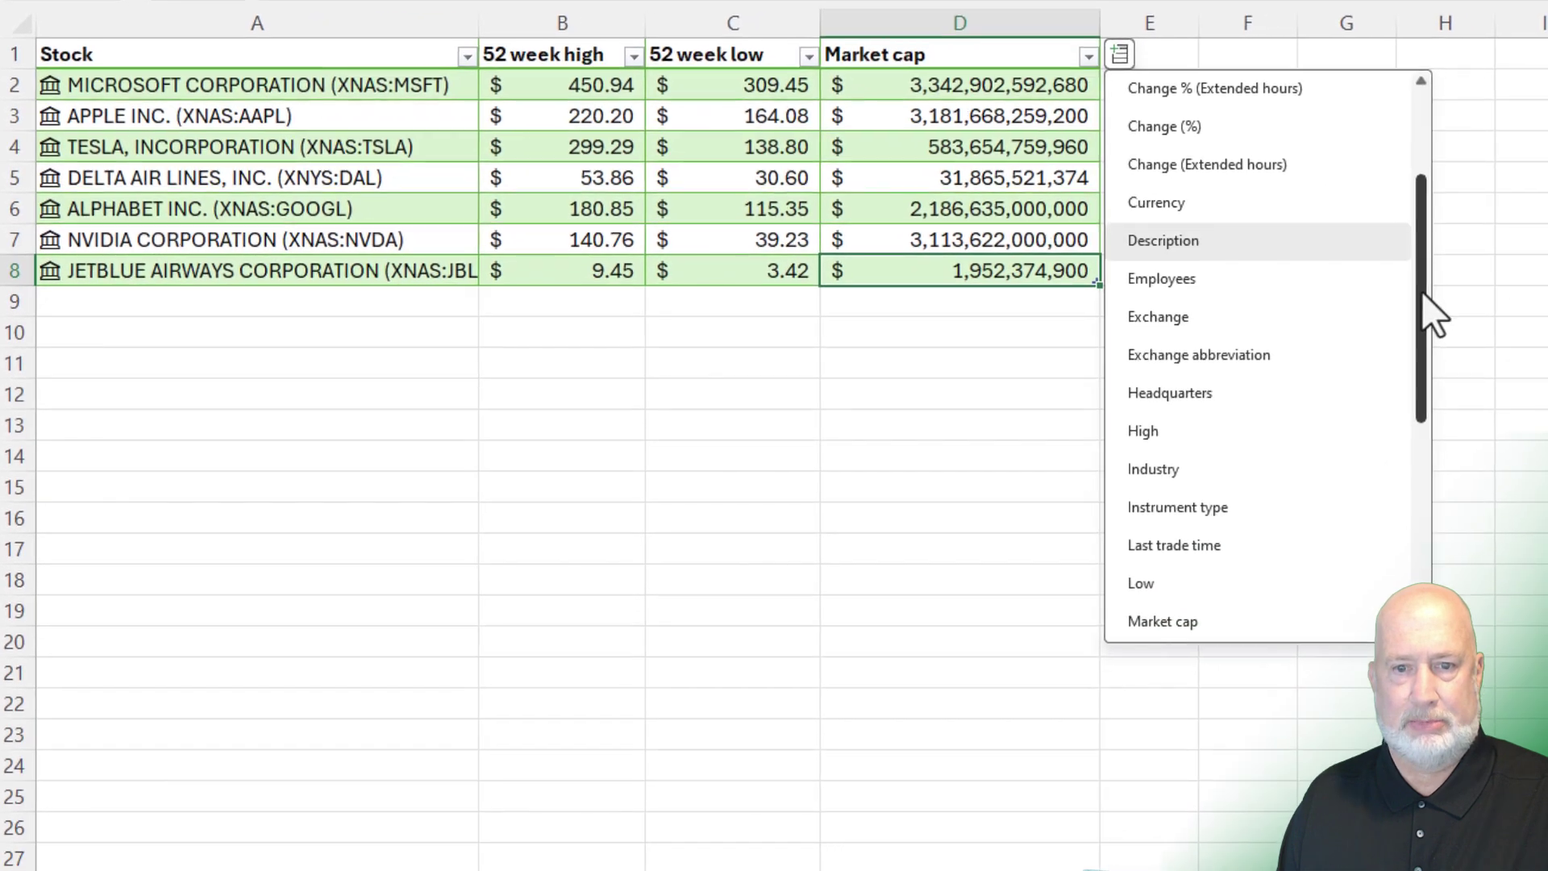
left_click_drag(1422, 293, 1428, 502)
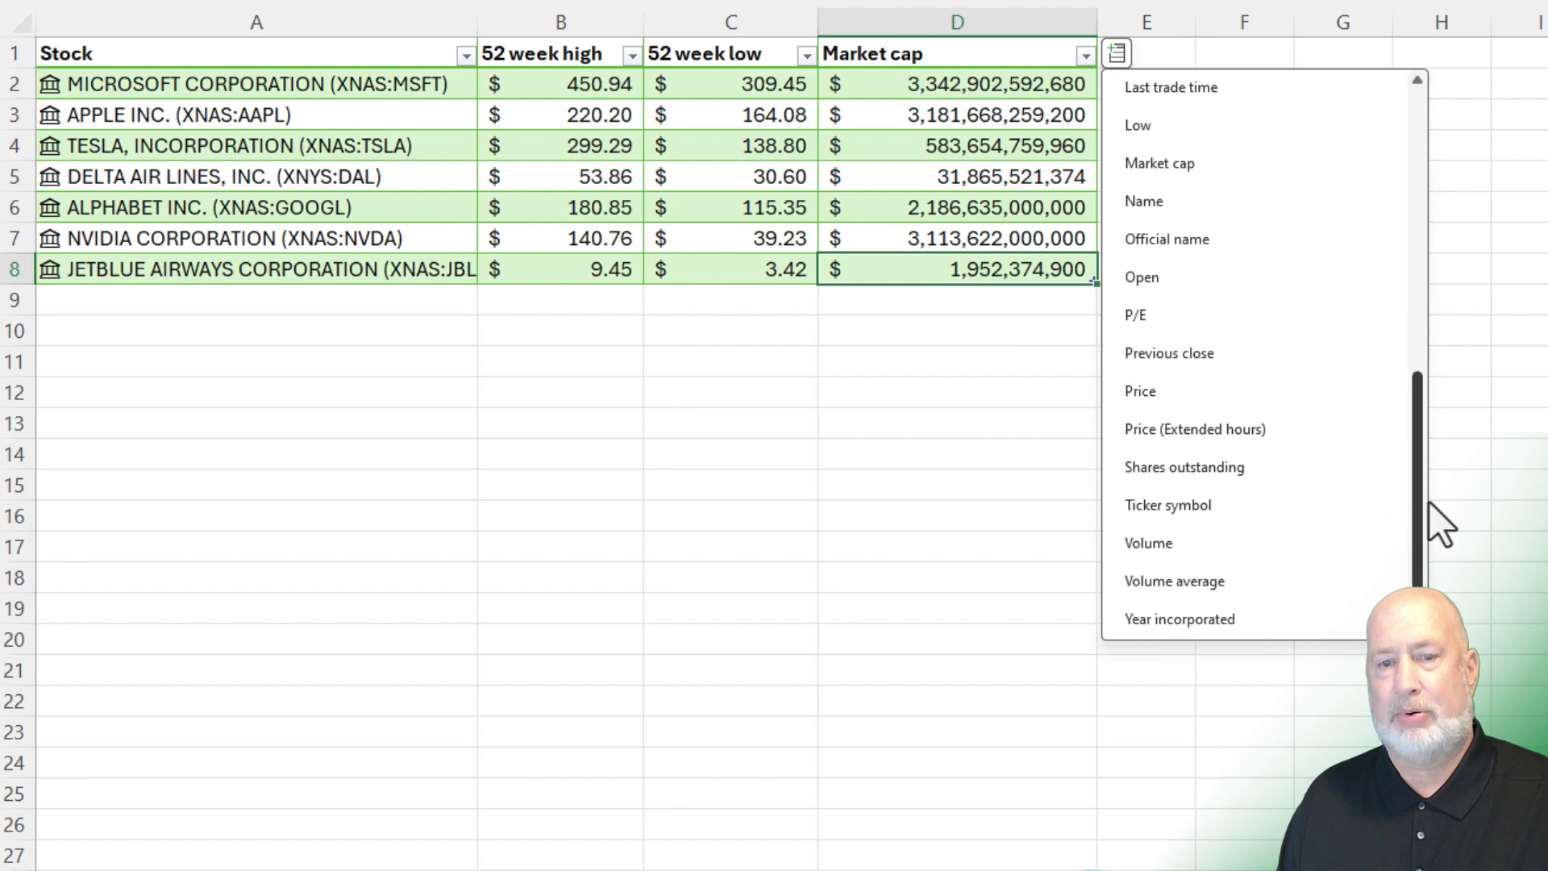
left_click(1185, 357)
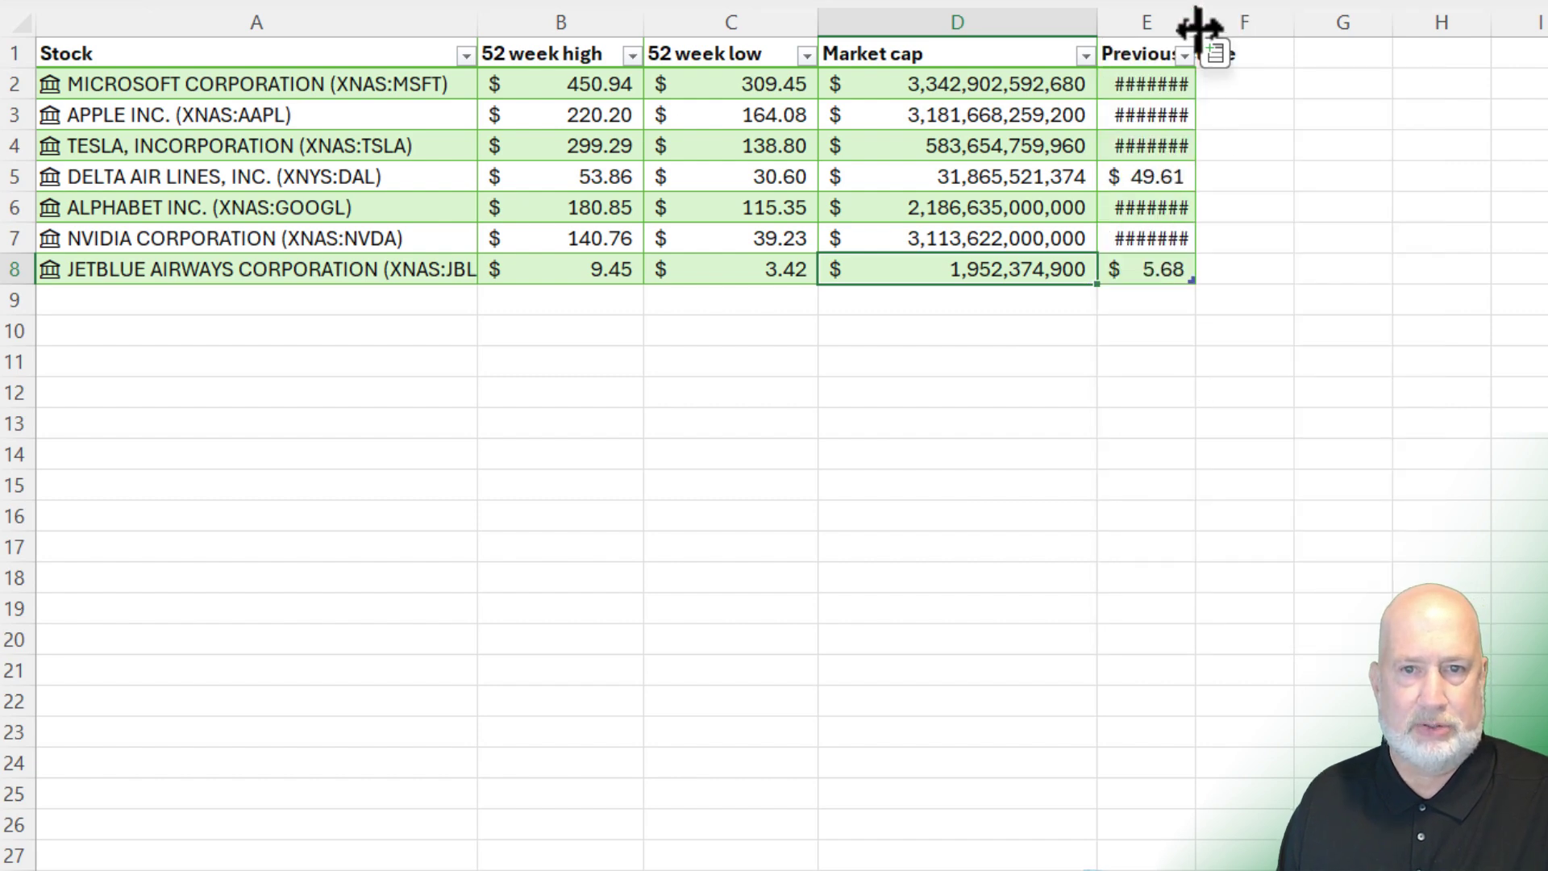
left_click_drag(1197, 24, 1266, 26)
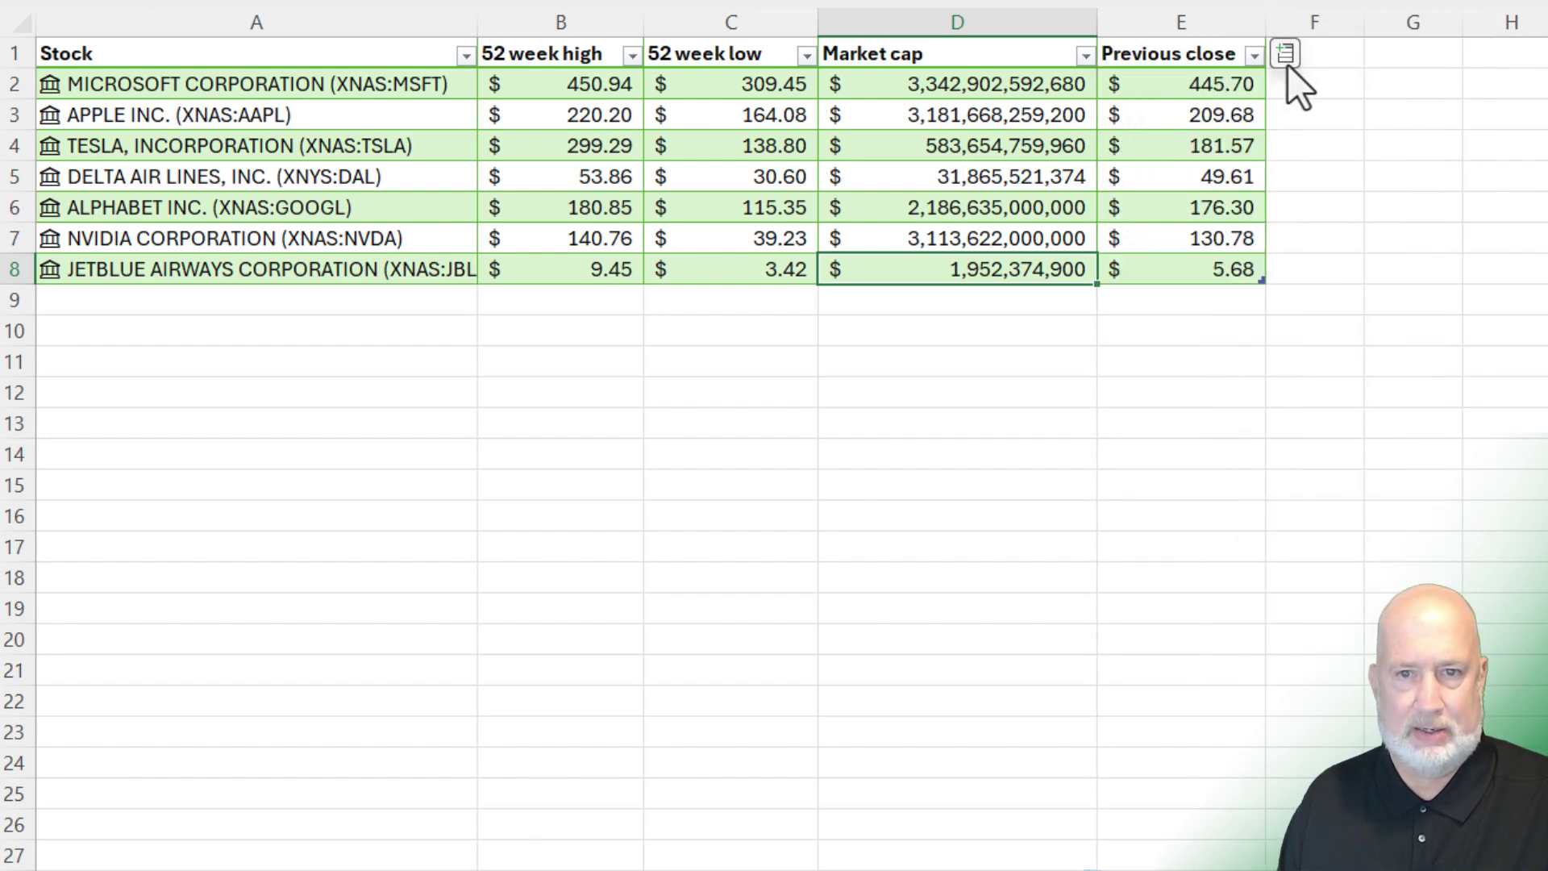
- Add a Shares outstanding column F and widen it to show the values
left_click(1286, 63)
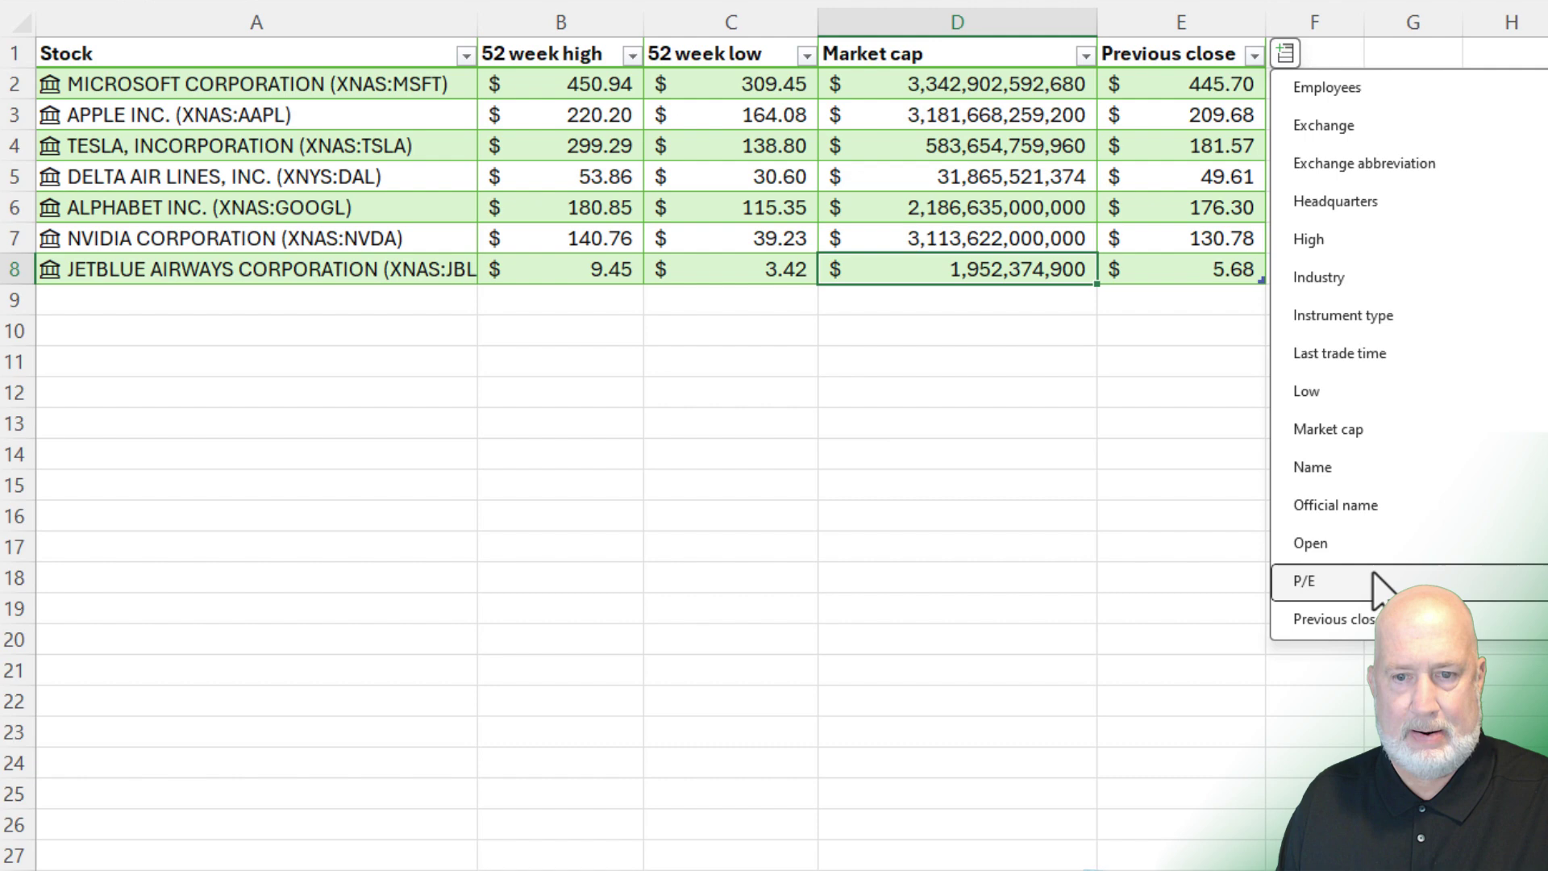
scroll(1419, 509, "down", 1)
scroll(1406, 442, "down", 1)
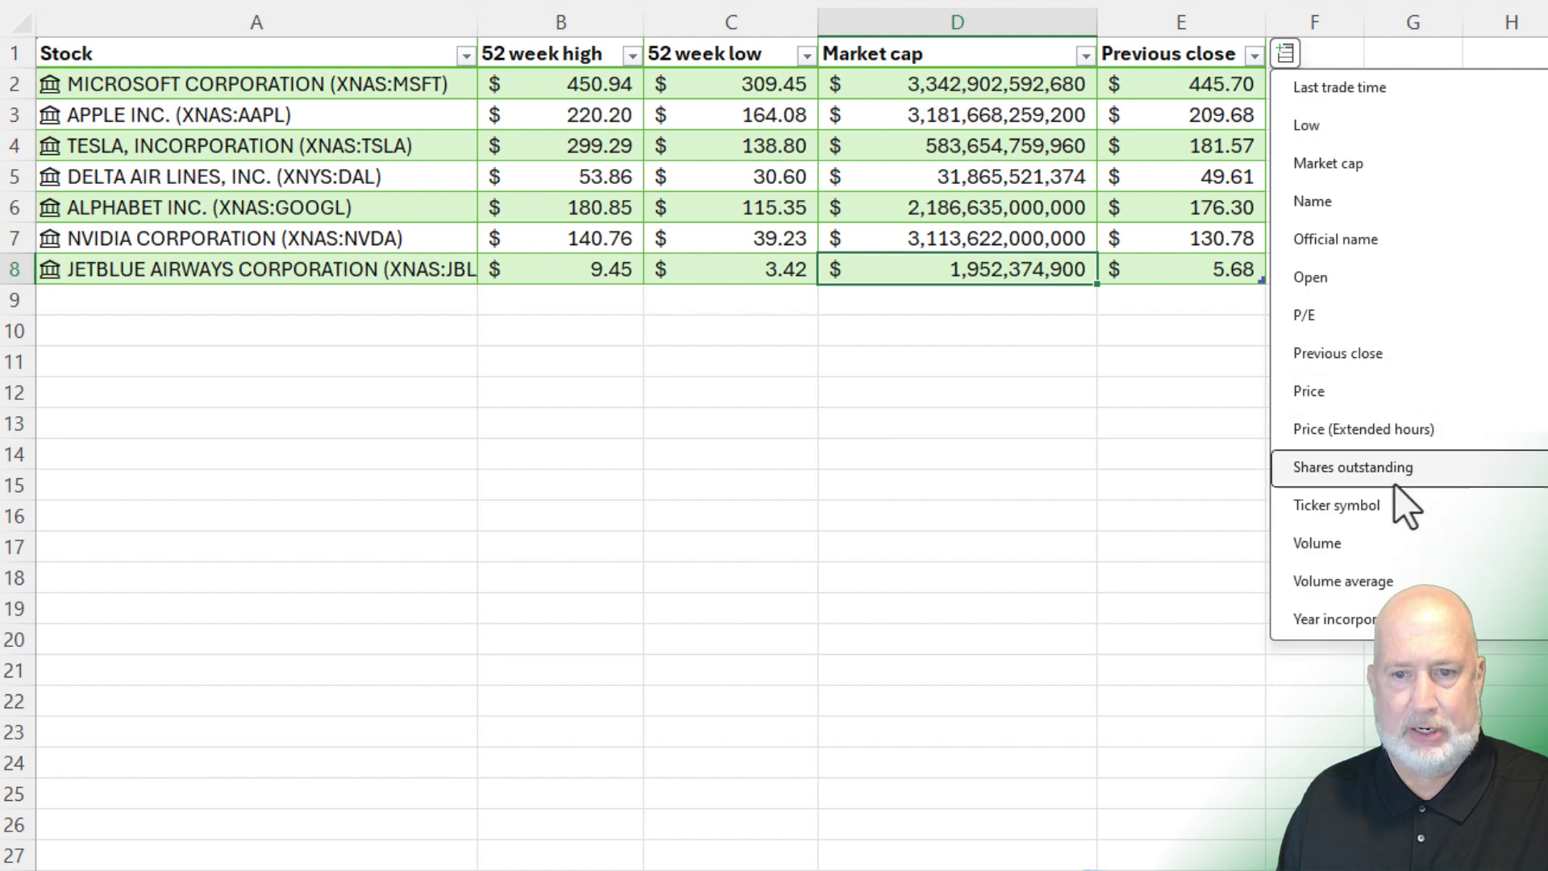
left_click(1389, 469)
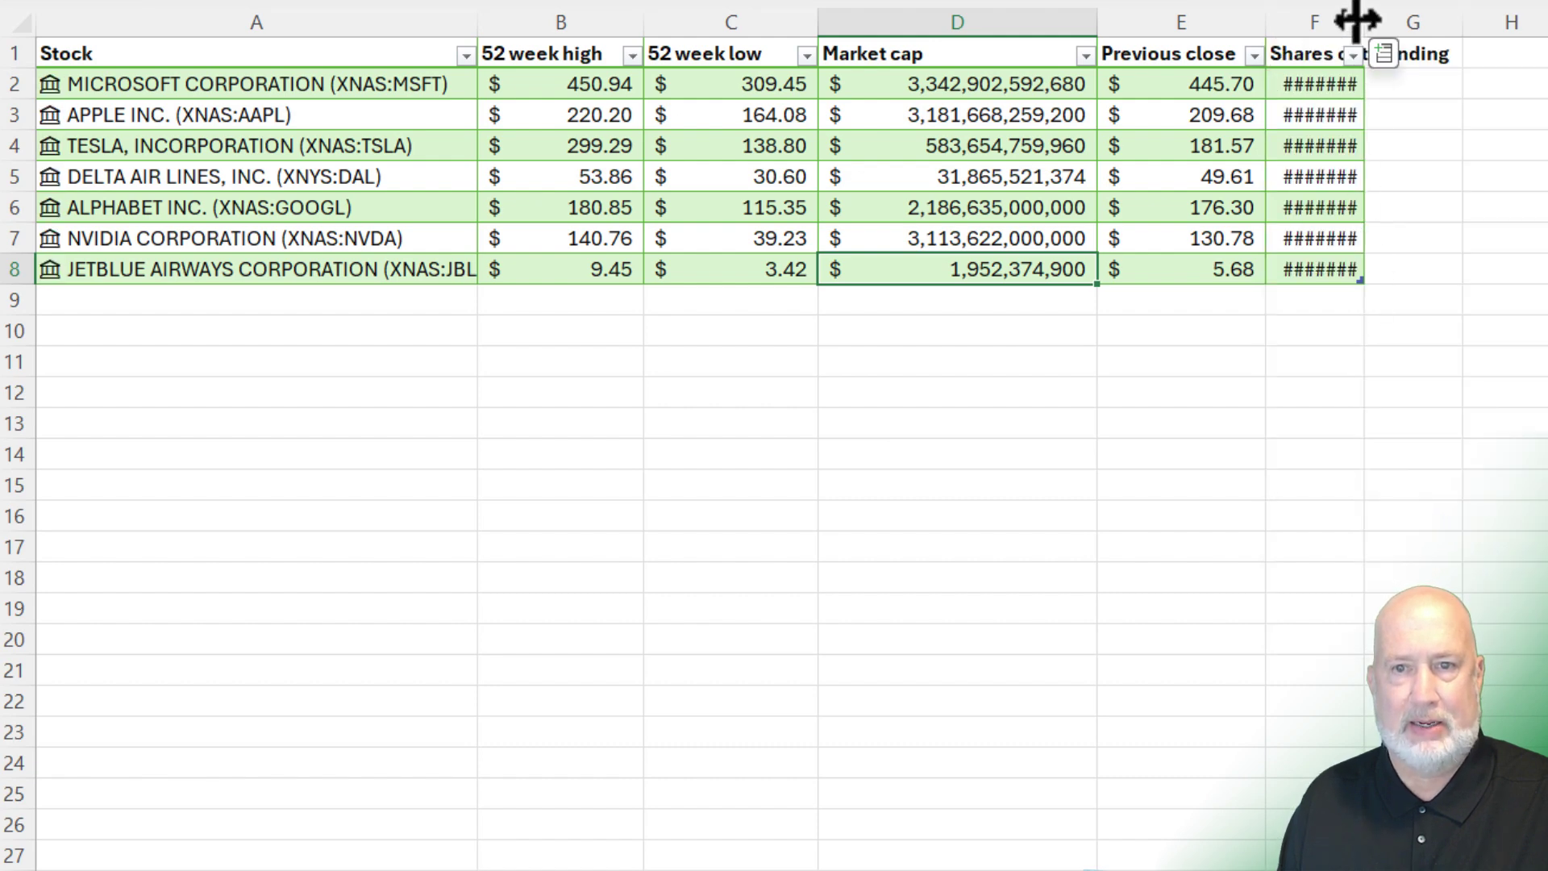
left_click_drag(1363, 22, 1526, 23)
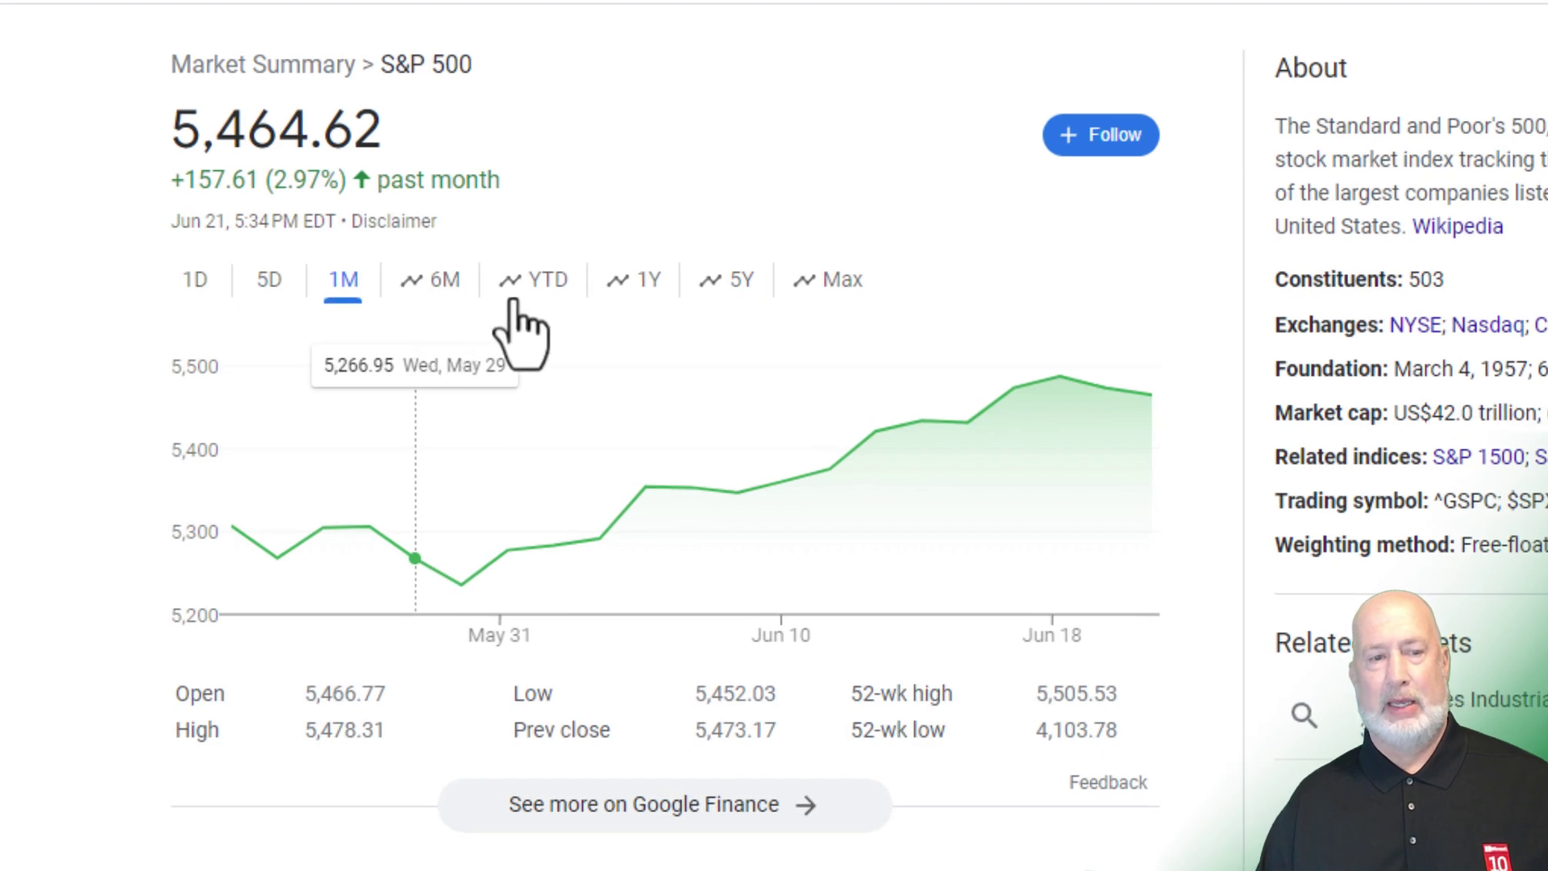
- View the S&P 500 year-to-date chart in Google, then return to the Excel workbook
left_click(542, 292)
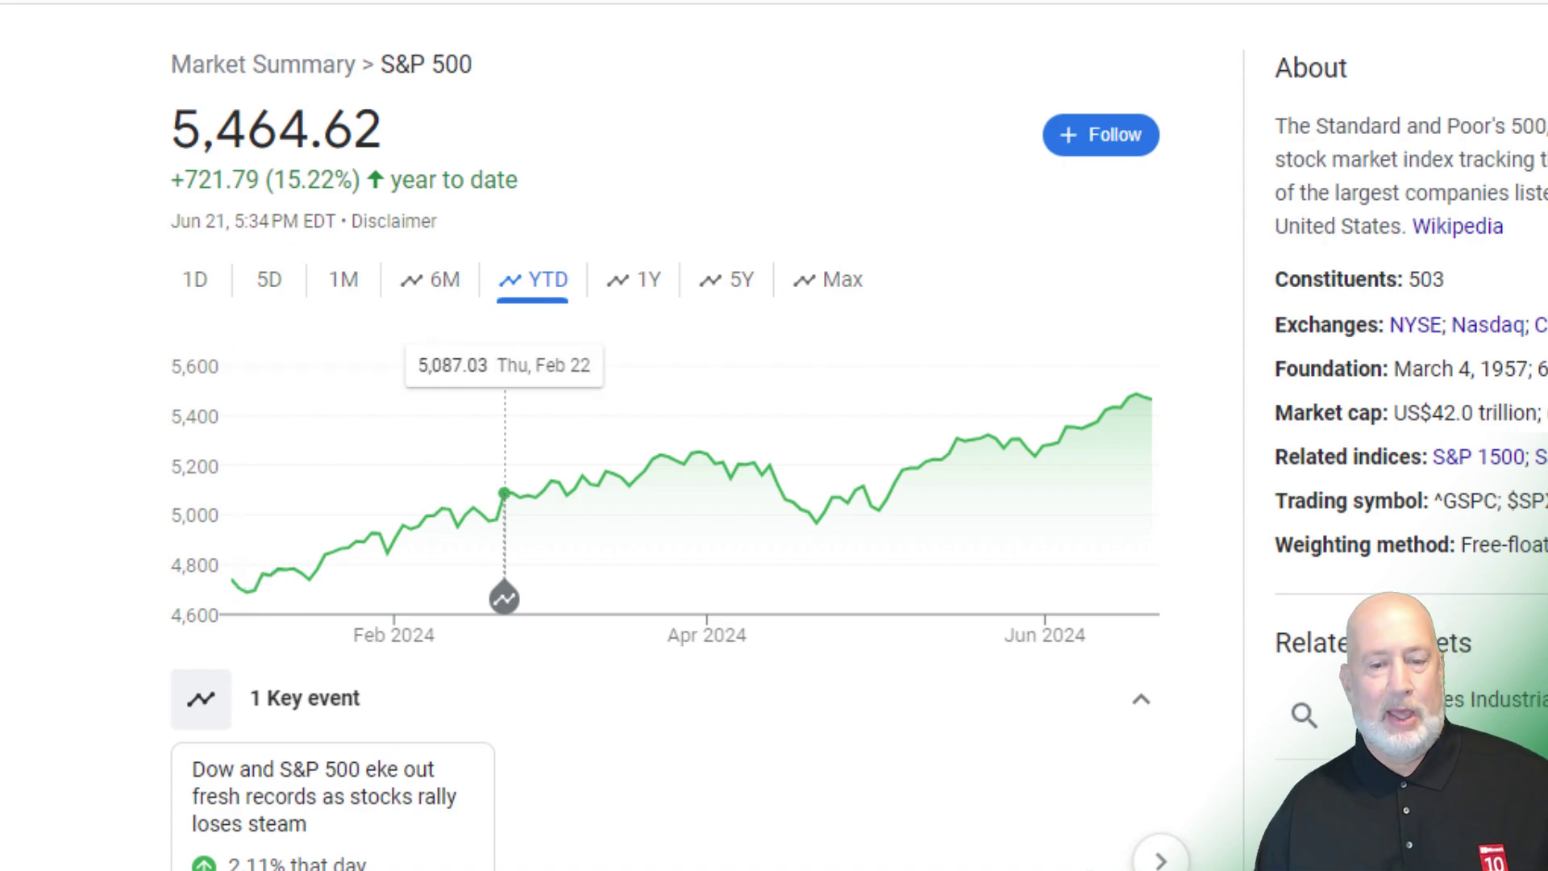
mouse_move(687, 852)
left_click(682, 772)
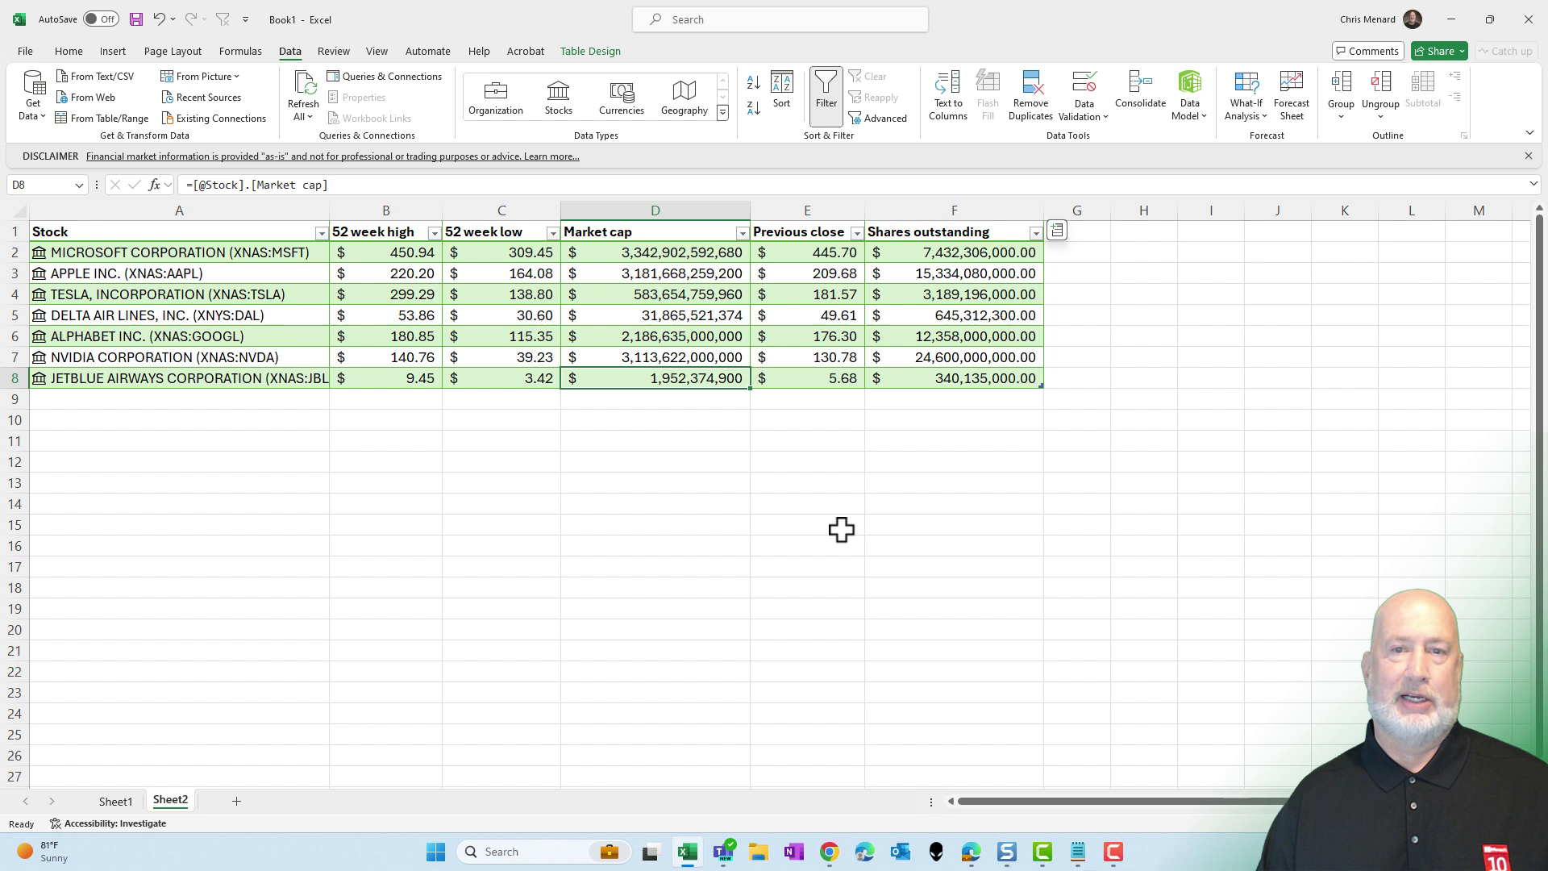
- On Sheet1, unhide columns C–E and inspect the 1.3 multiplier in E1 and 10,000 start in D1
left_click(121, 801)
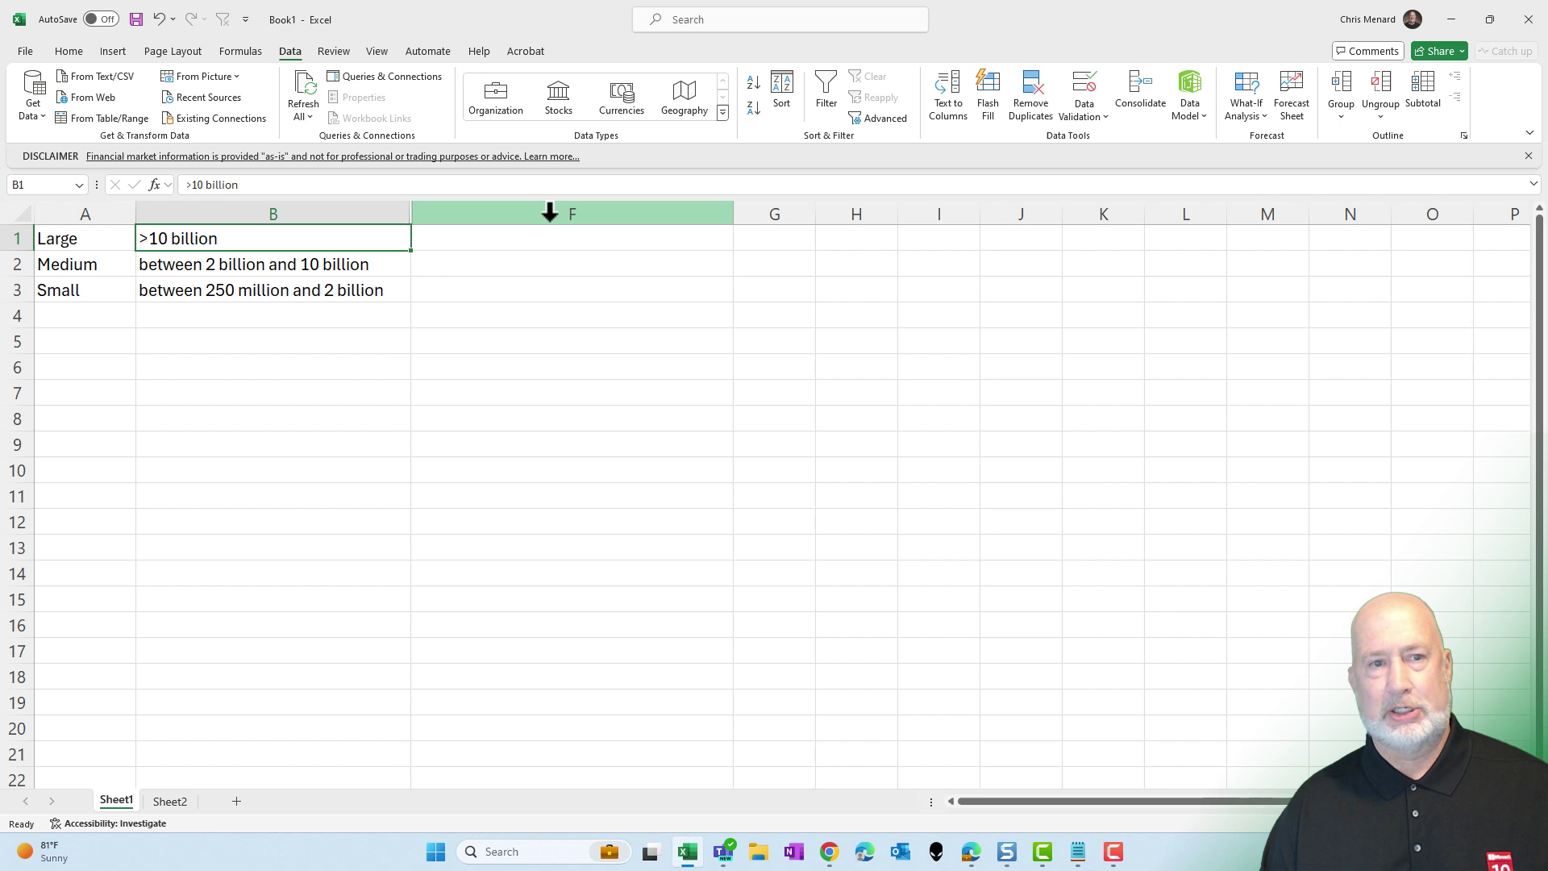
left_click_drag(379, 212, 933, 212)
right_click(933, 212)
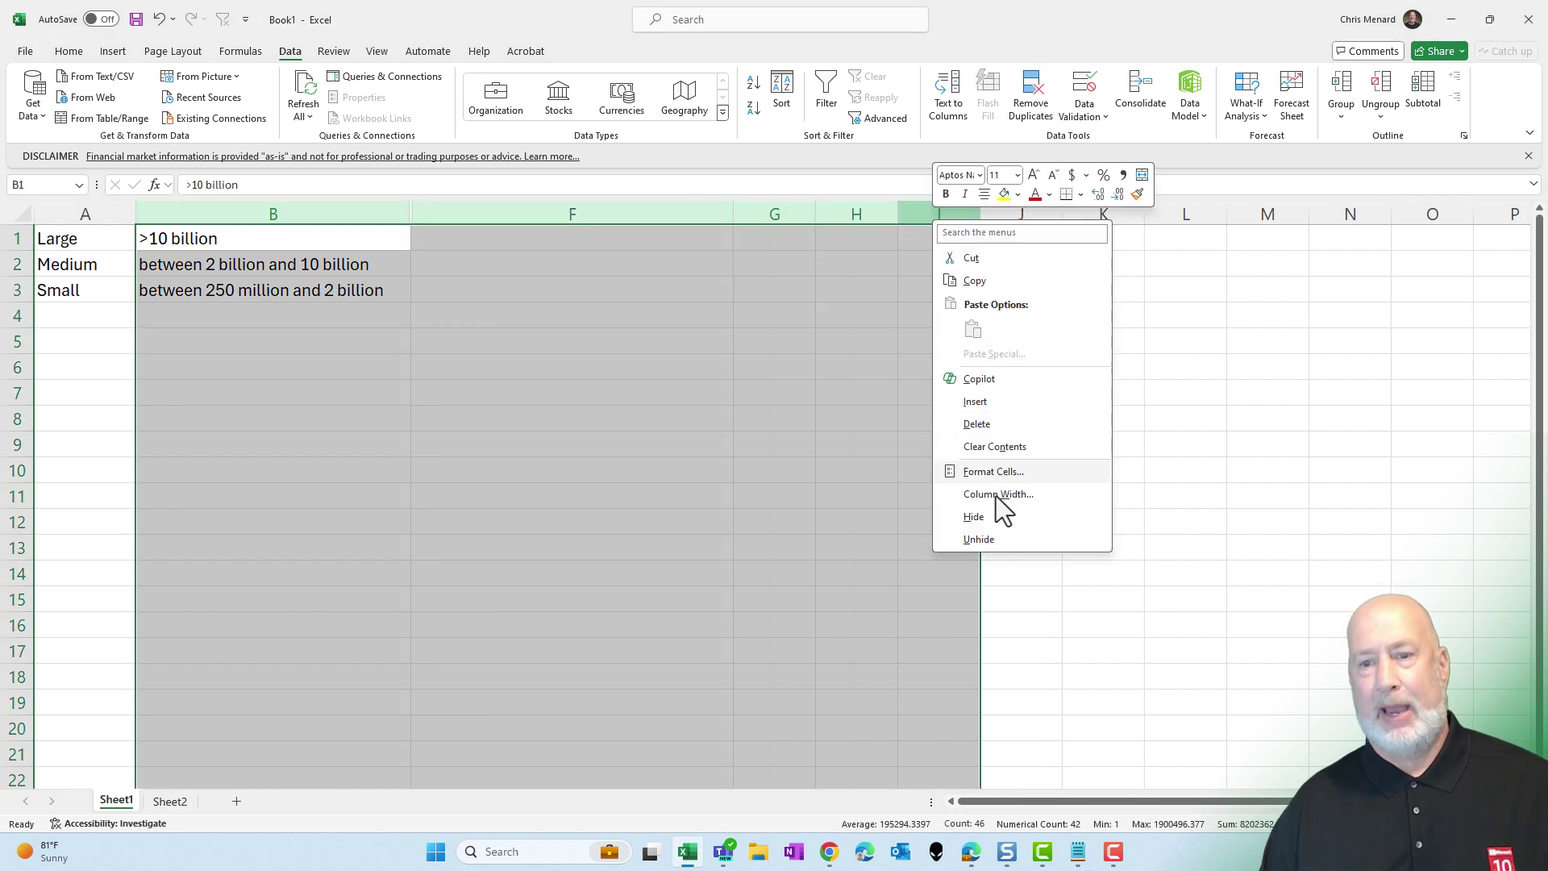
left_click(999, 540)
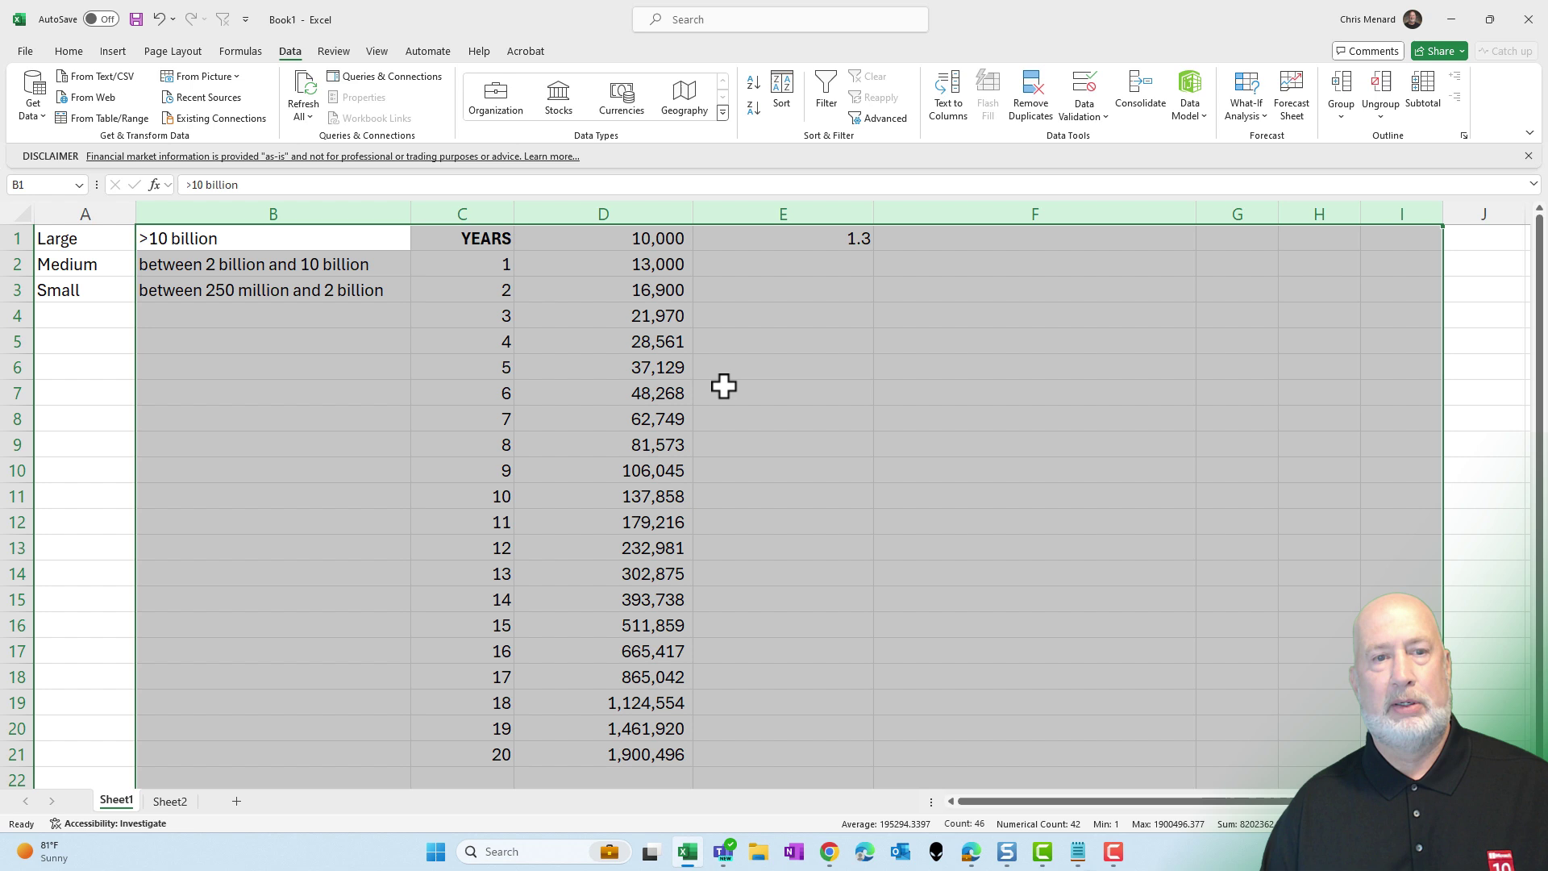
left_click(723, 388)
left_click(811, 238)
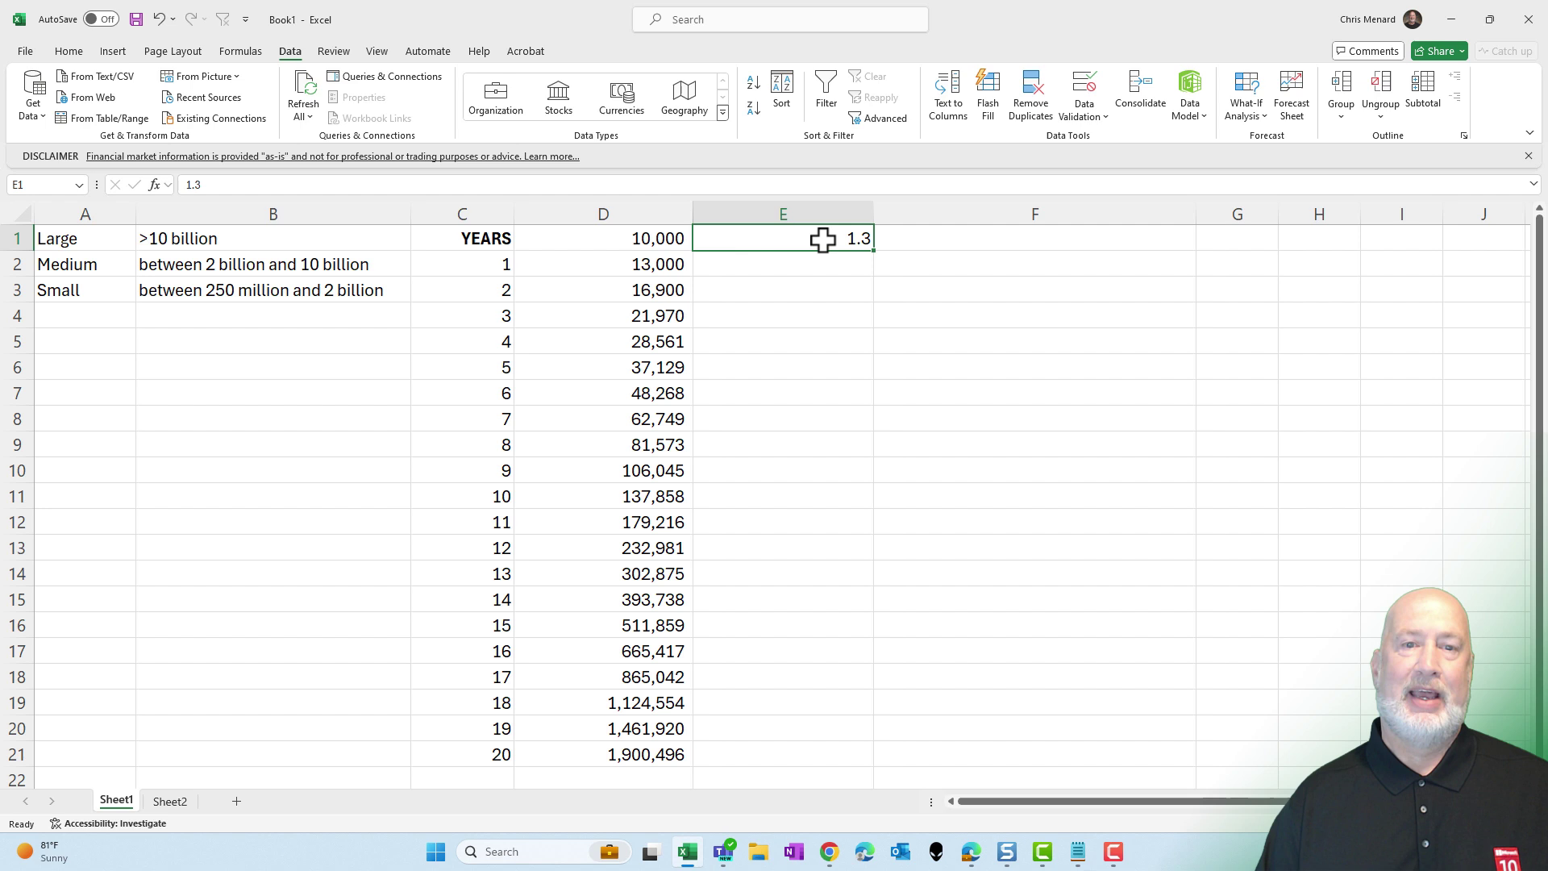
left_click(601, 246)
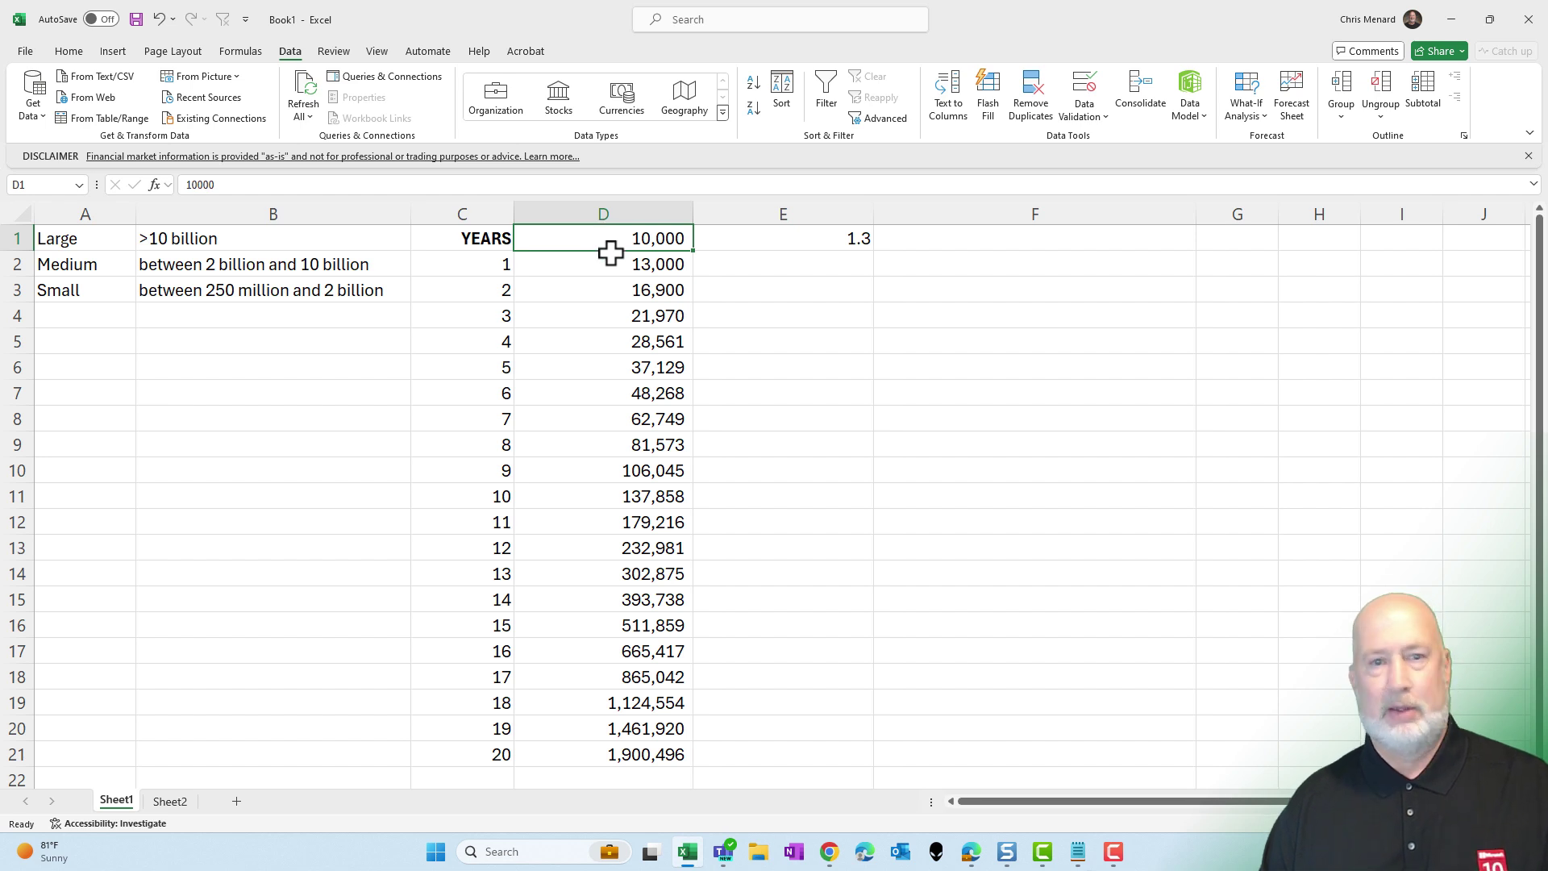
left_click(610, 258)
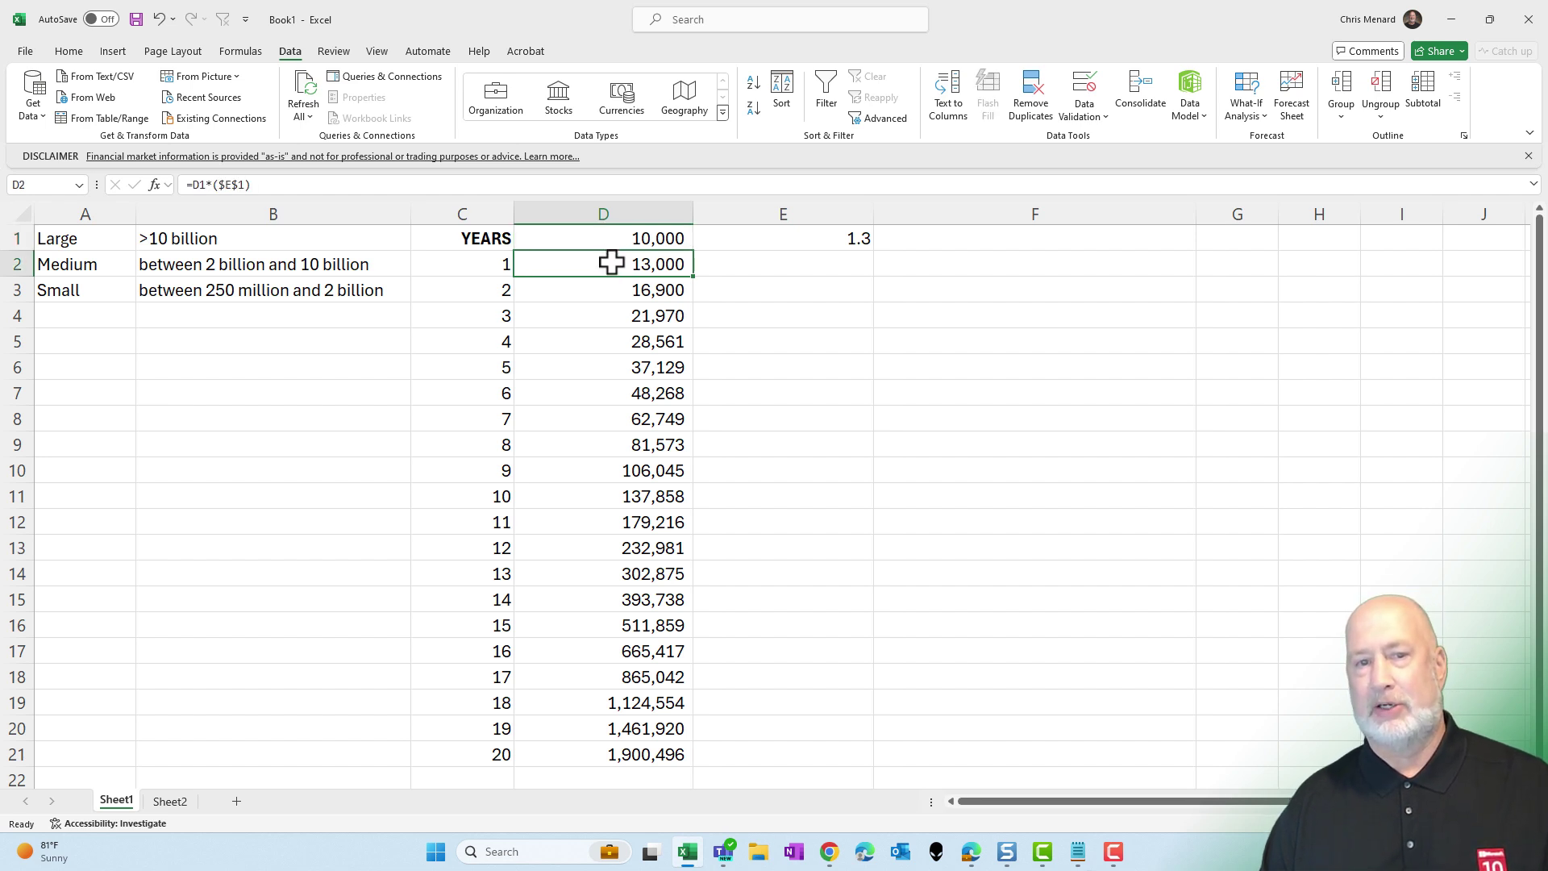
left_click(614, 291)
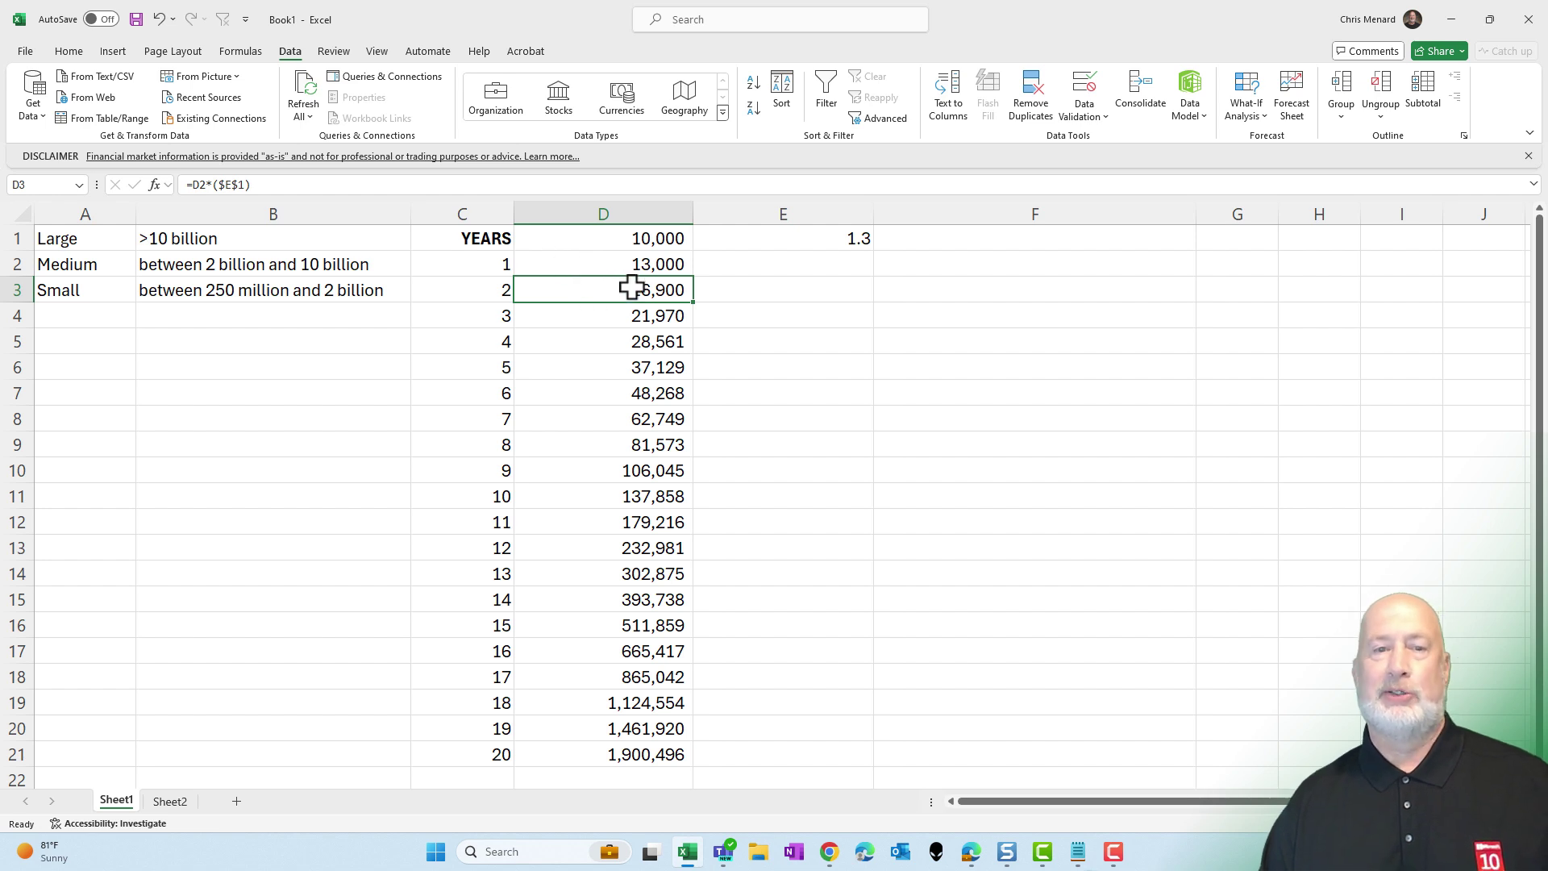
scroll(631, 287, "down", 2)
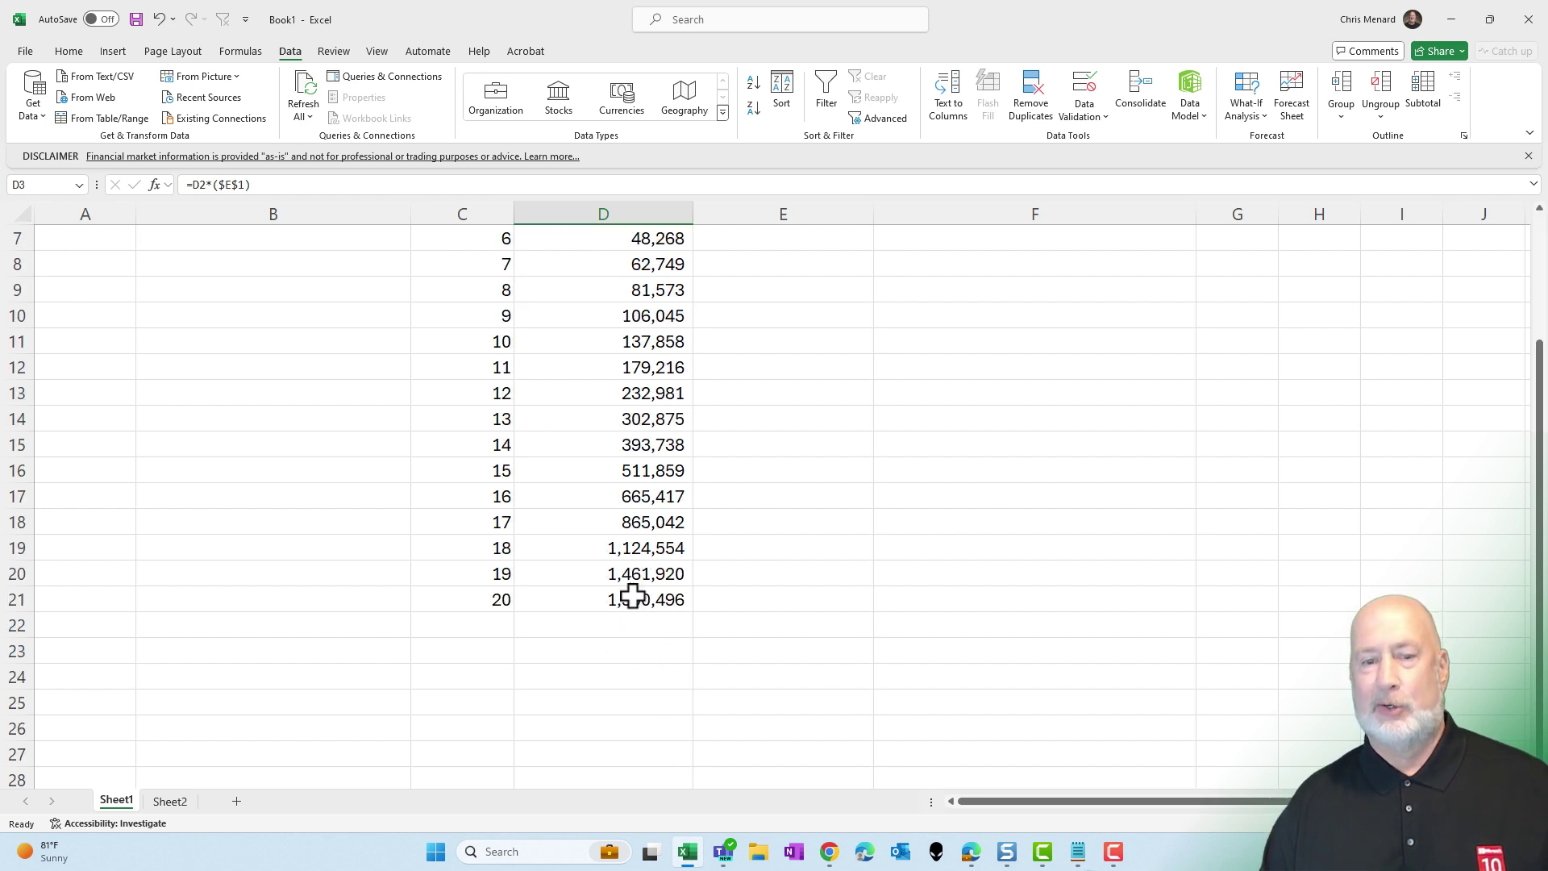
left_click(579, 602)
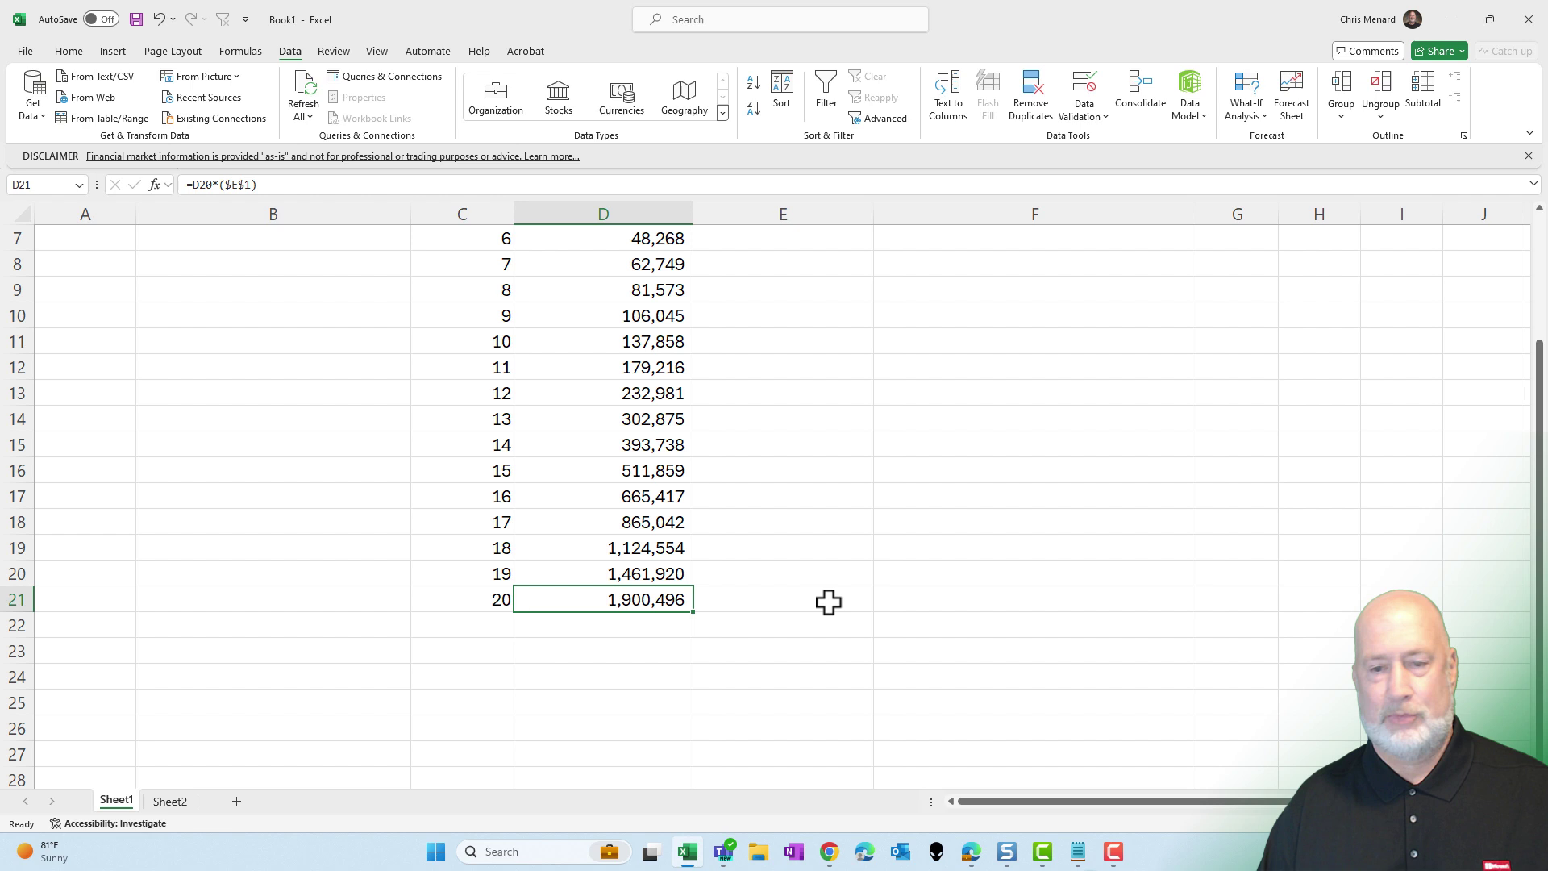
- Enter =FV(.30,20,,-10000) in F21, returning $1,900,496.38 to match the year-20 value
left_click(876, 605)
type("=fv")
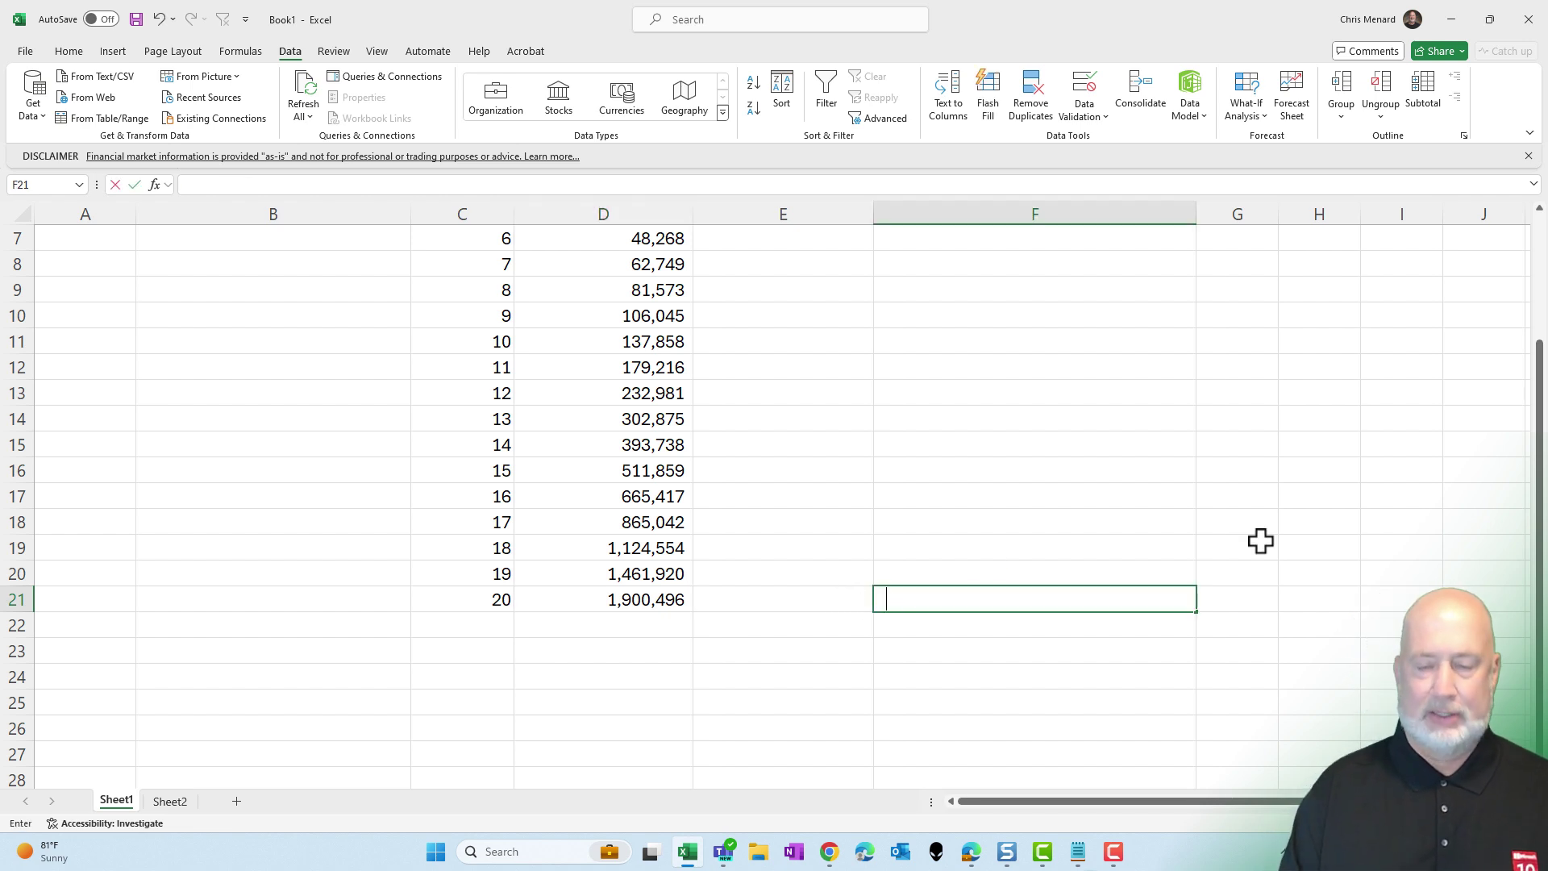
key("Tab")
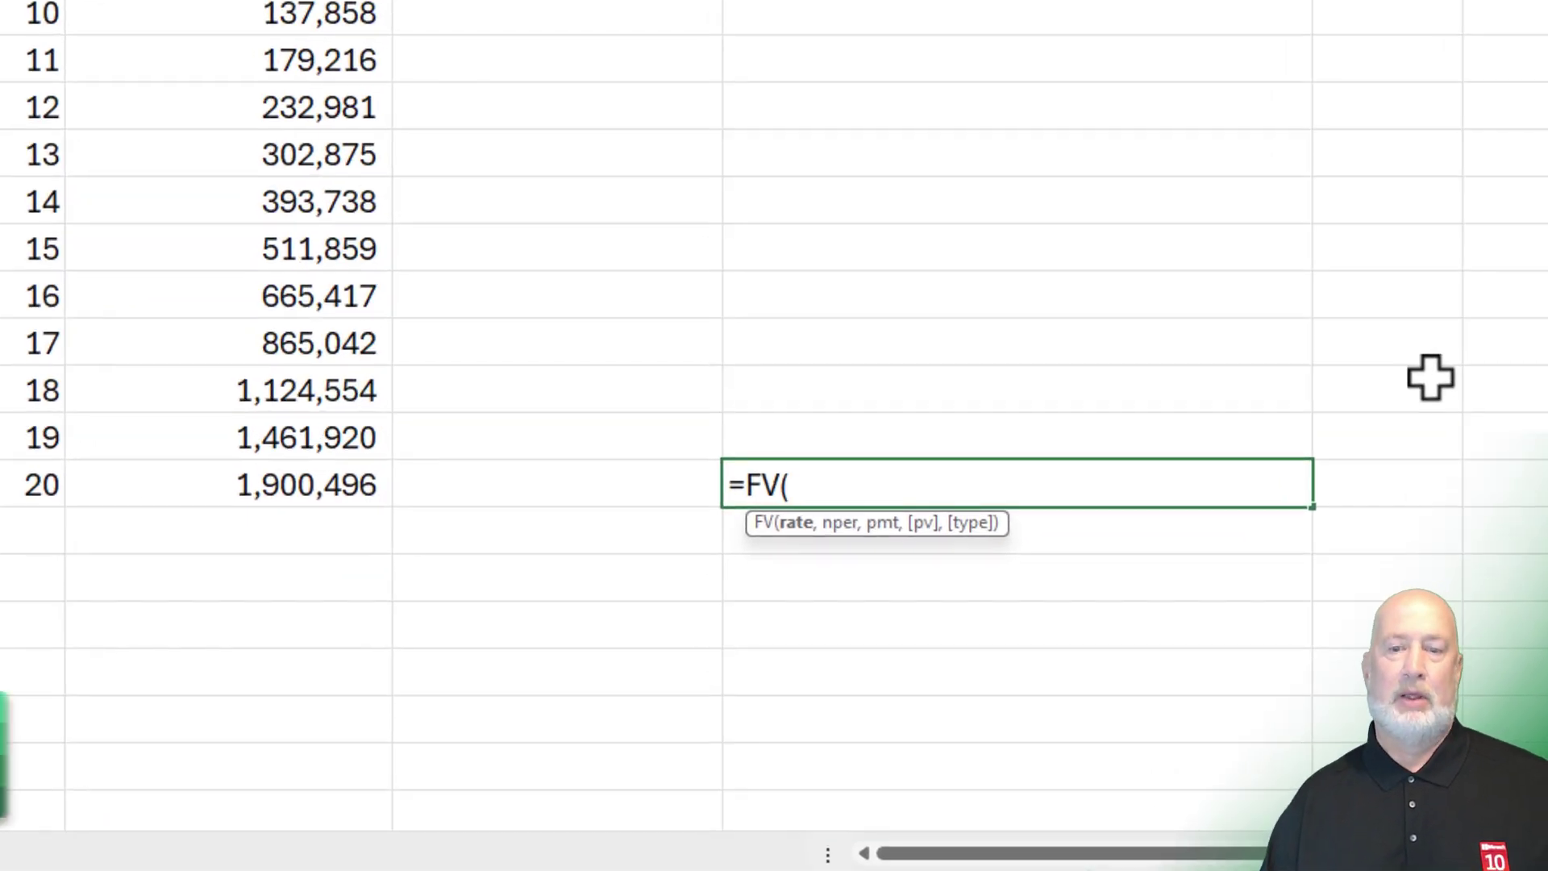
type(".30")
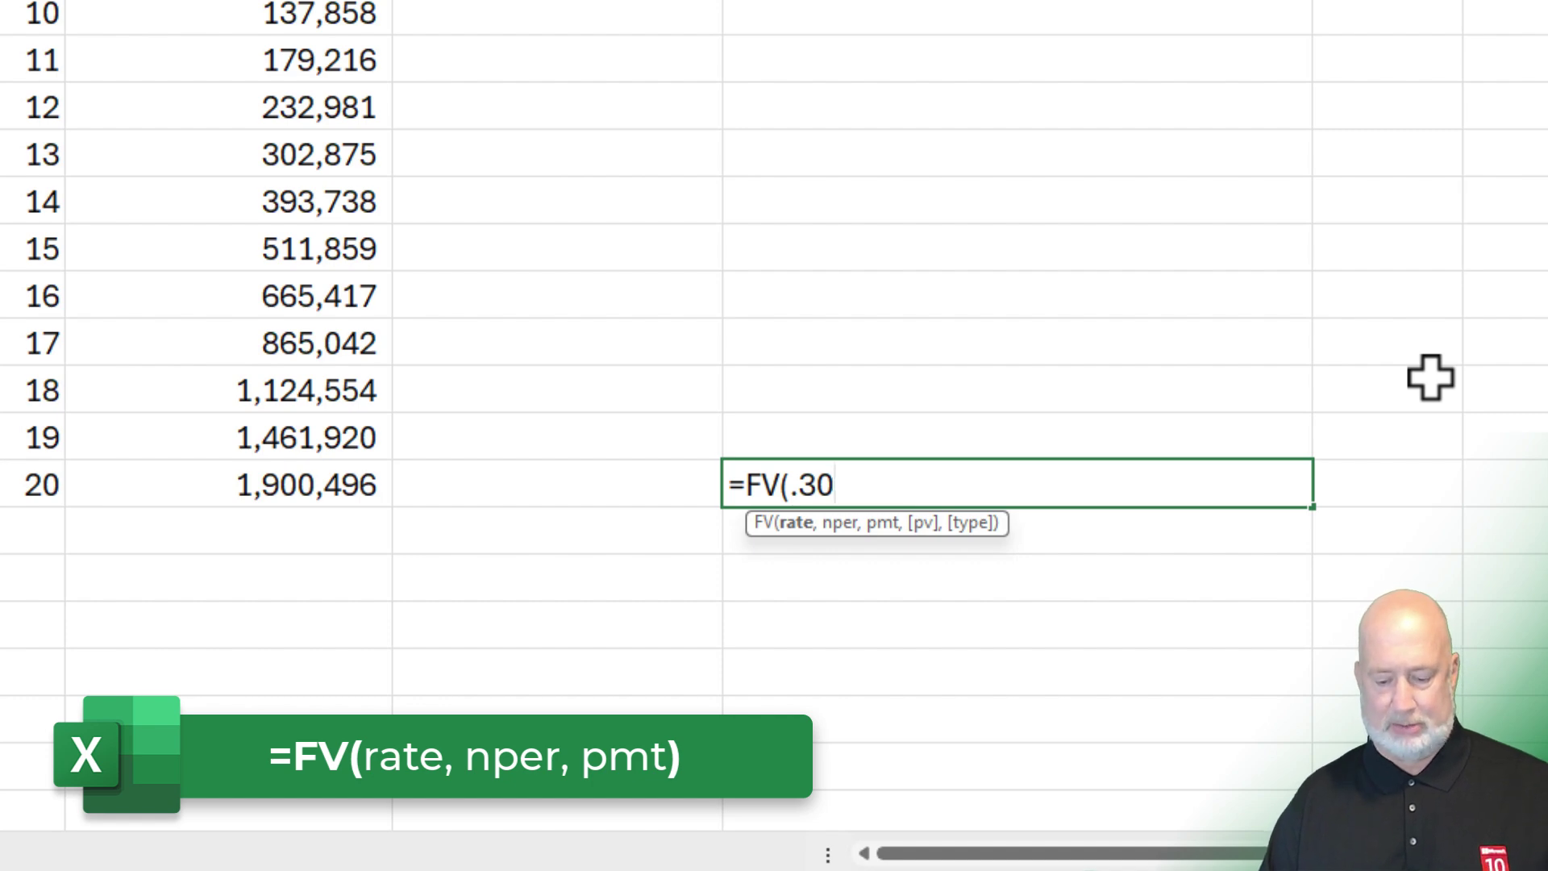
type(",")
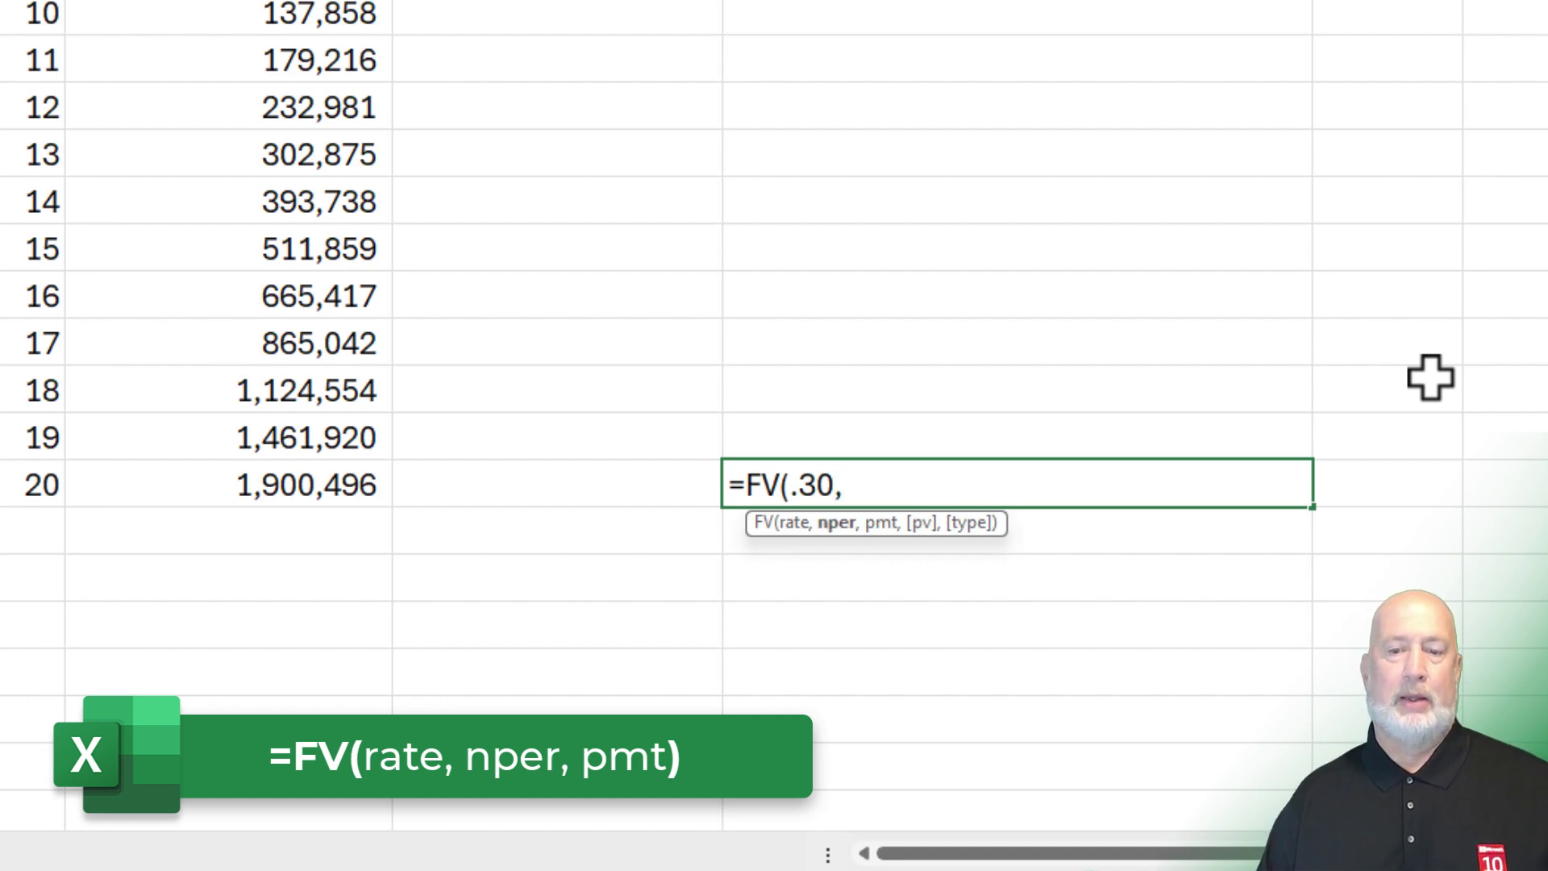
type("20")
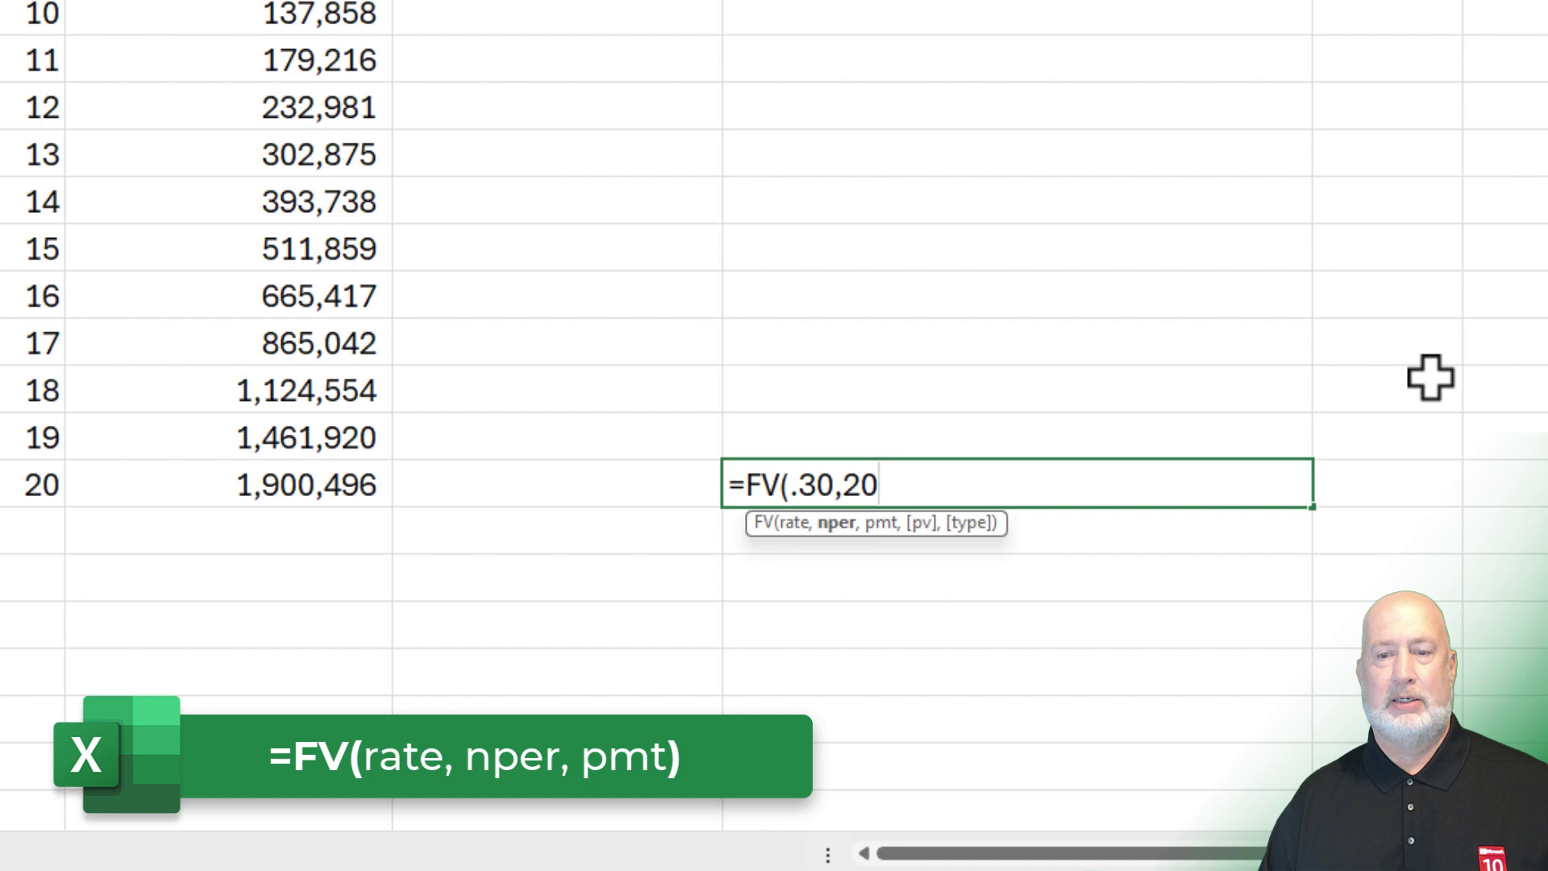
type(",")
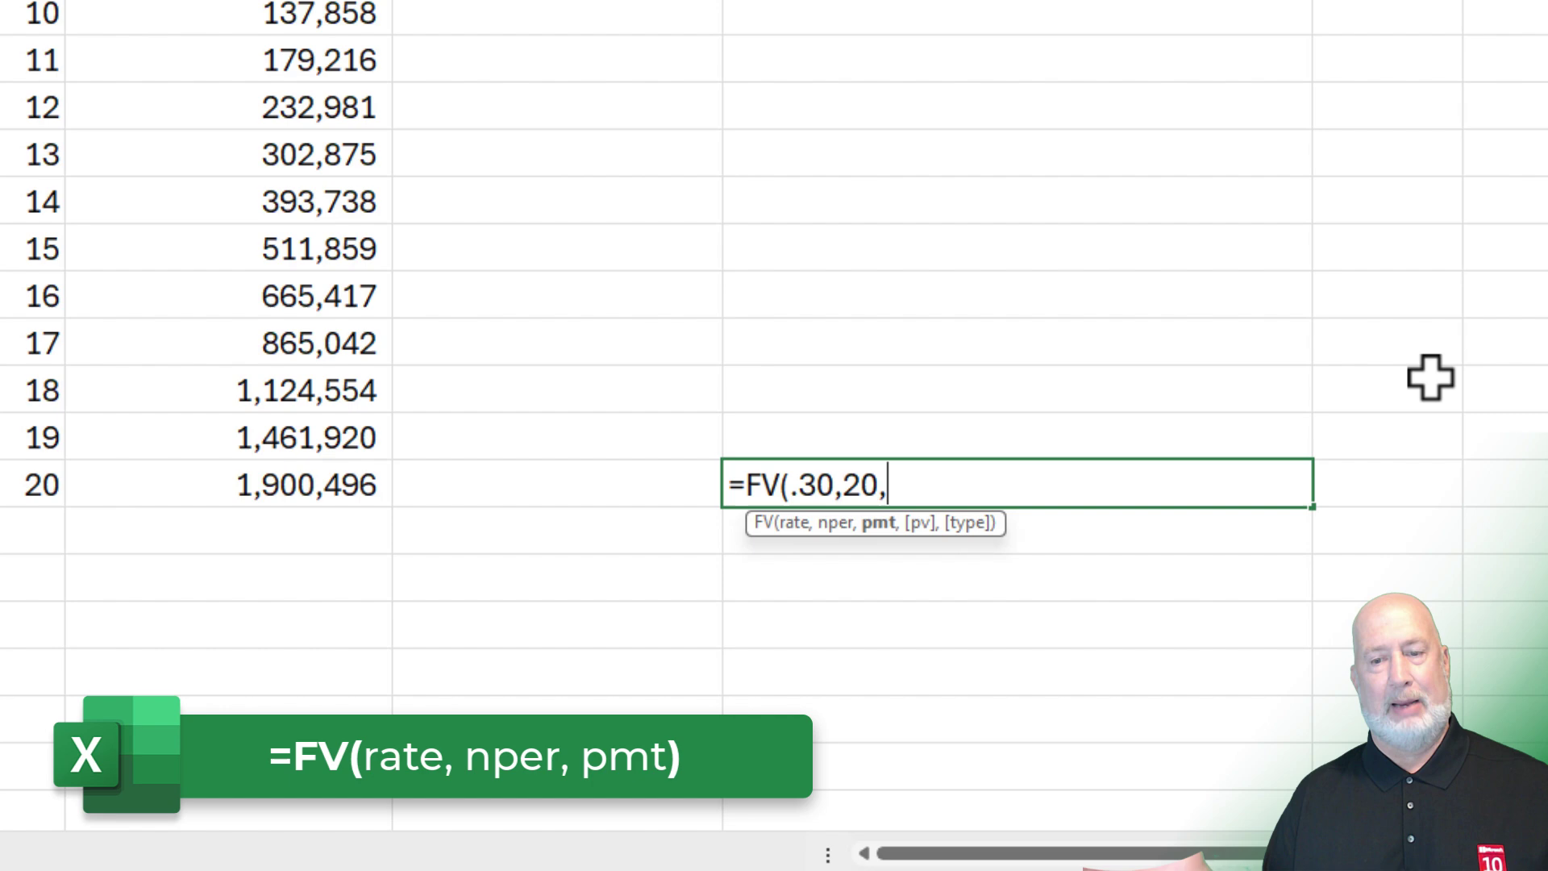
type(",")
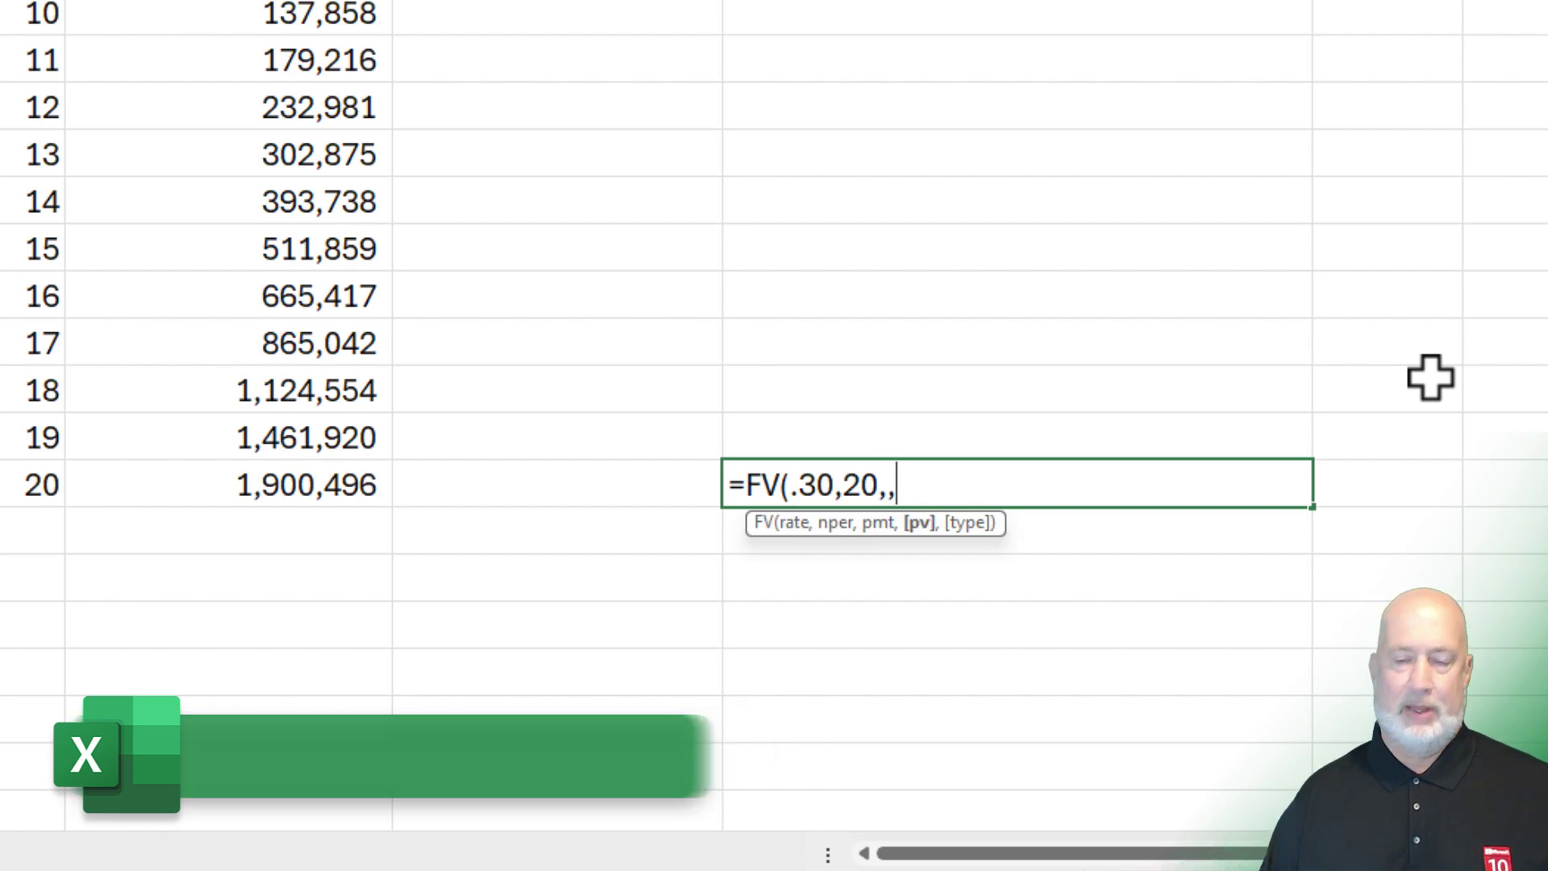
type("-1")
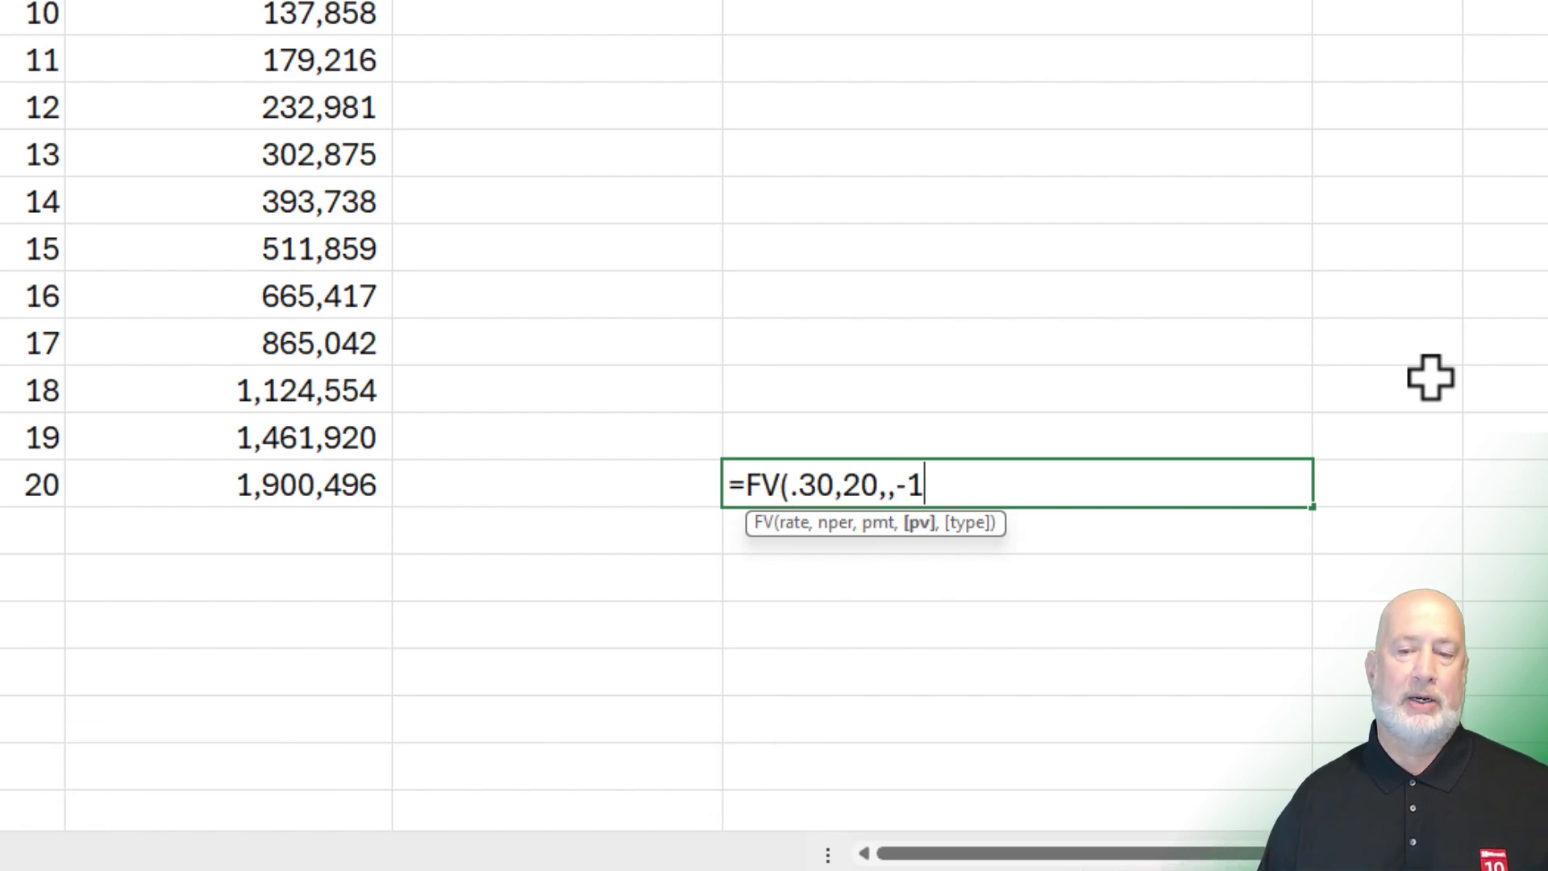
type("0000")
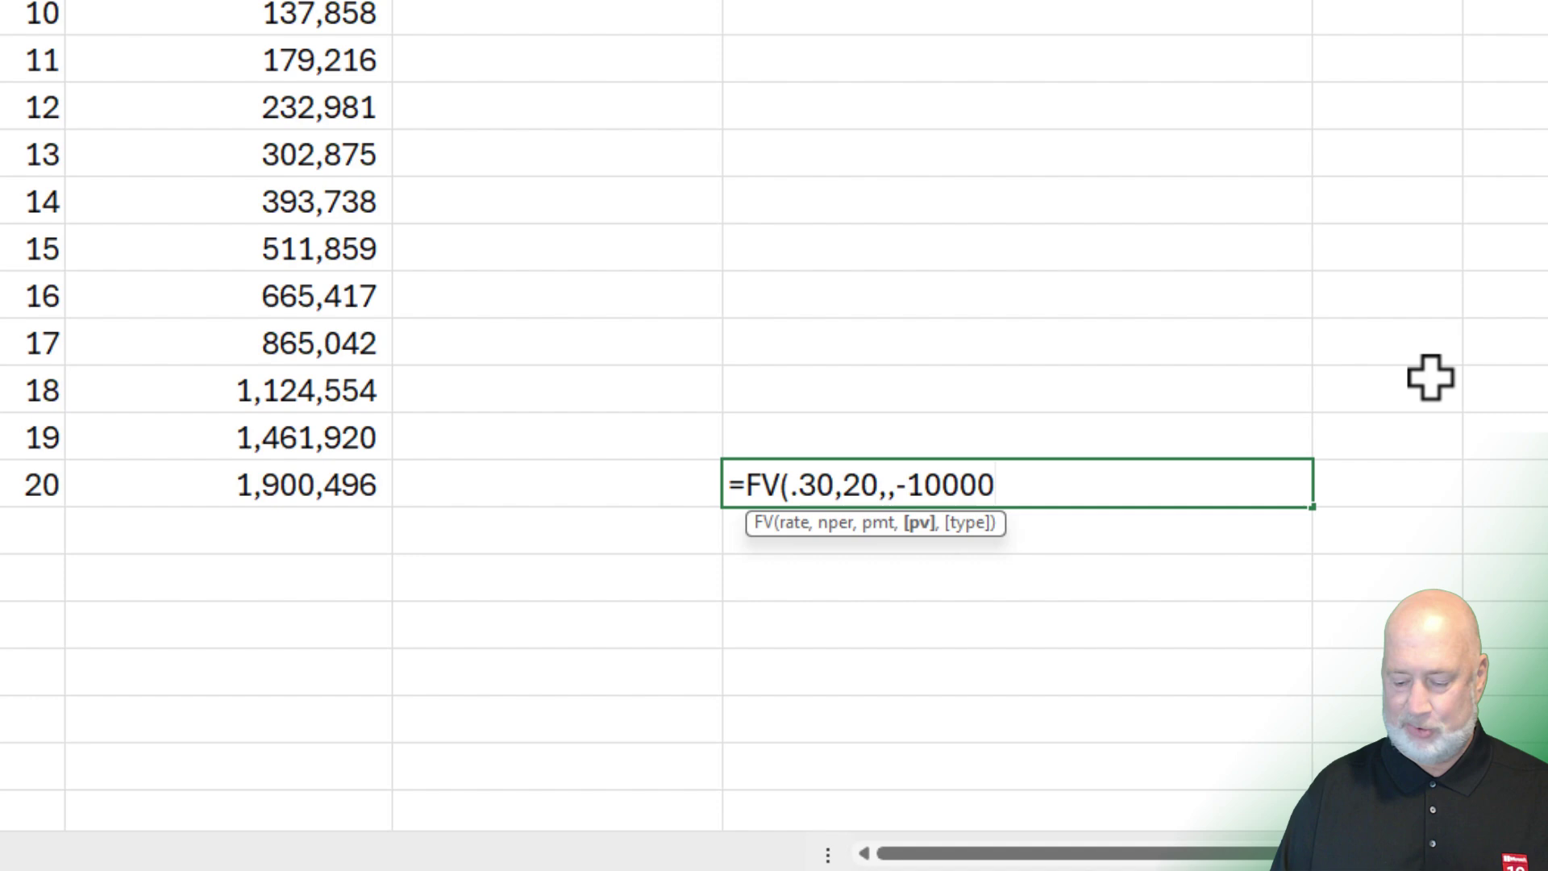
key("Return")
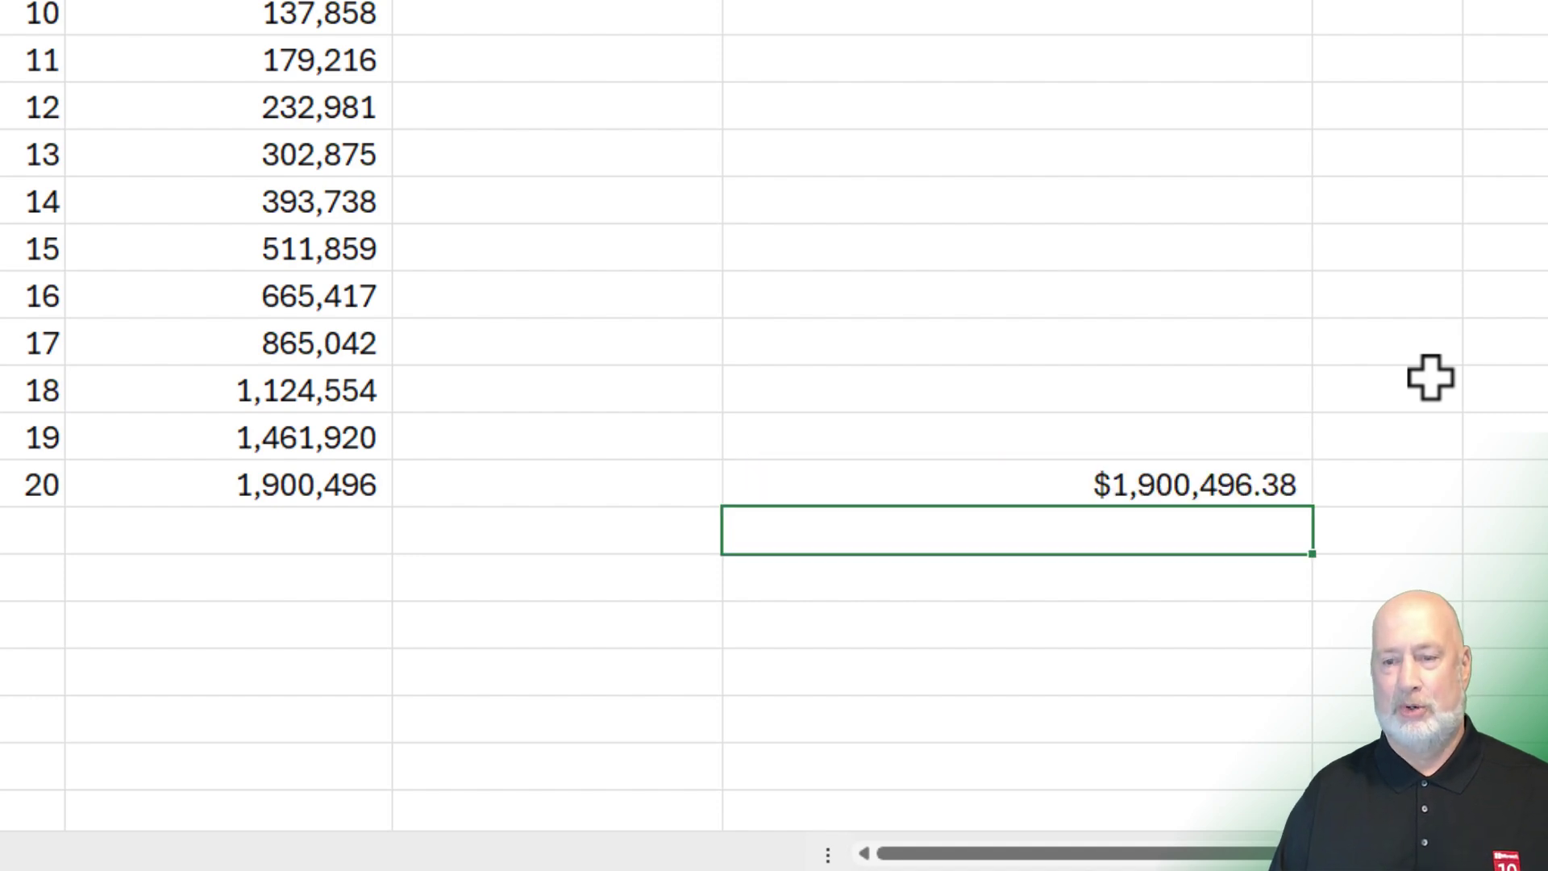
key("Up")
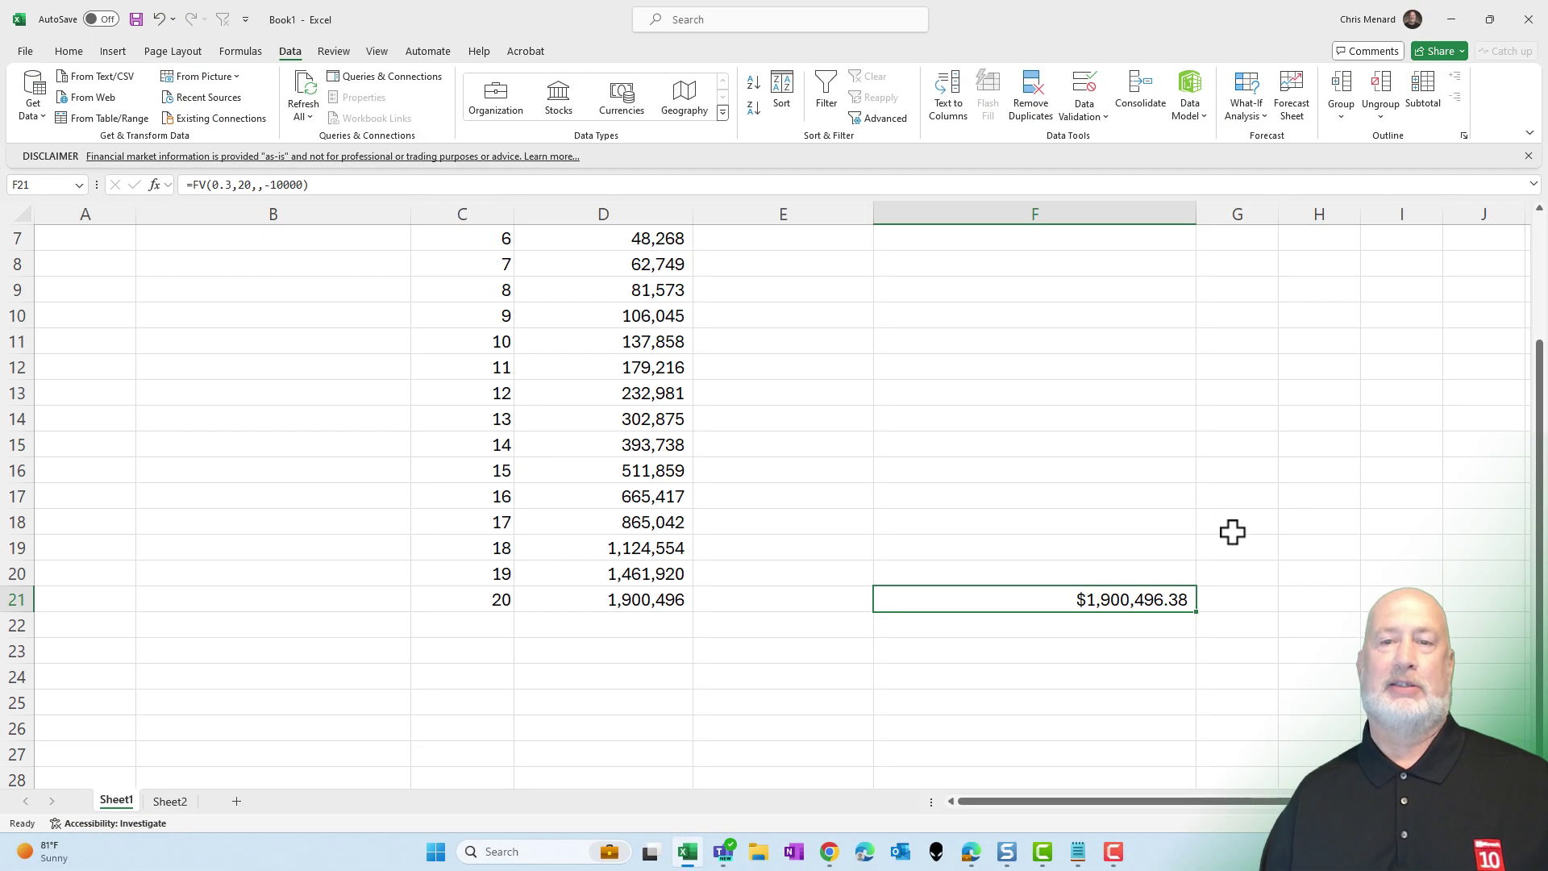
left_click(857, 241)
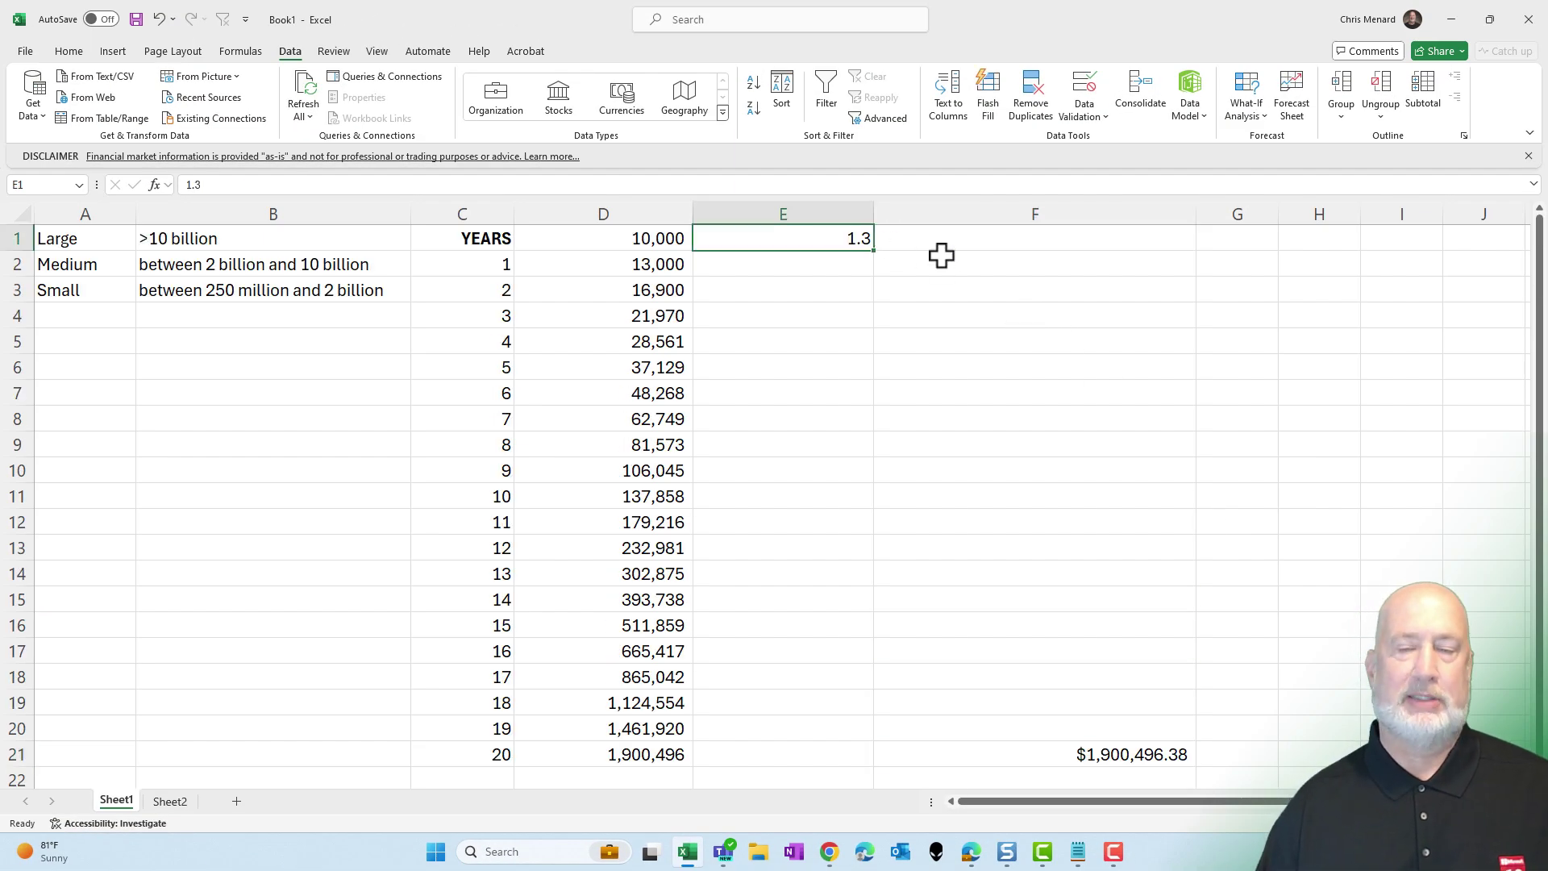
type("1.09")
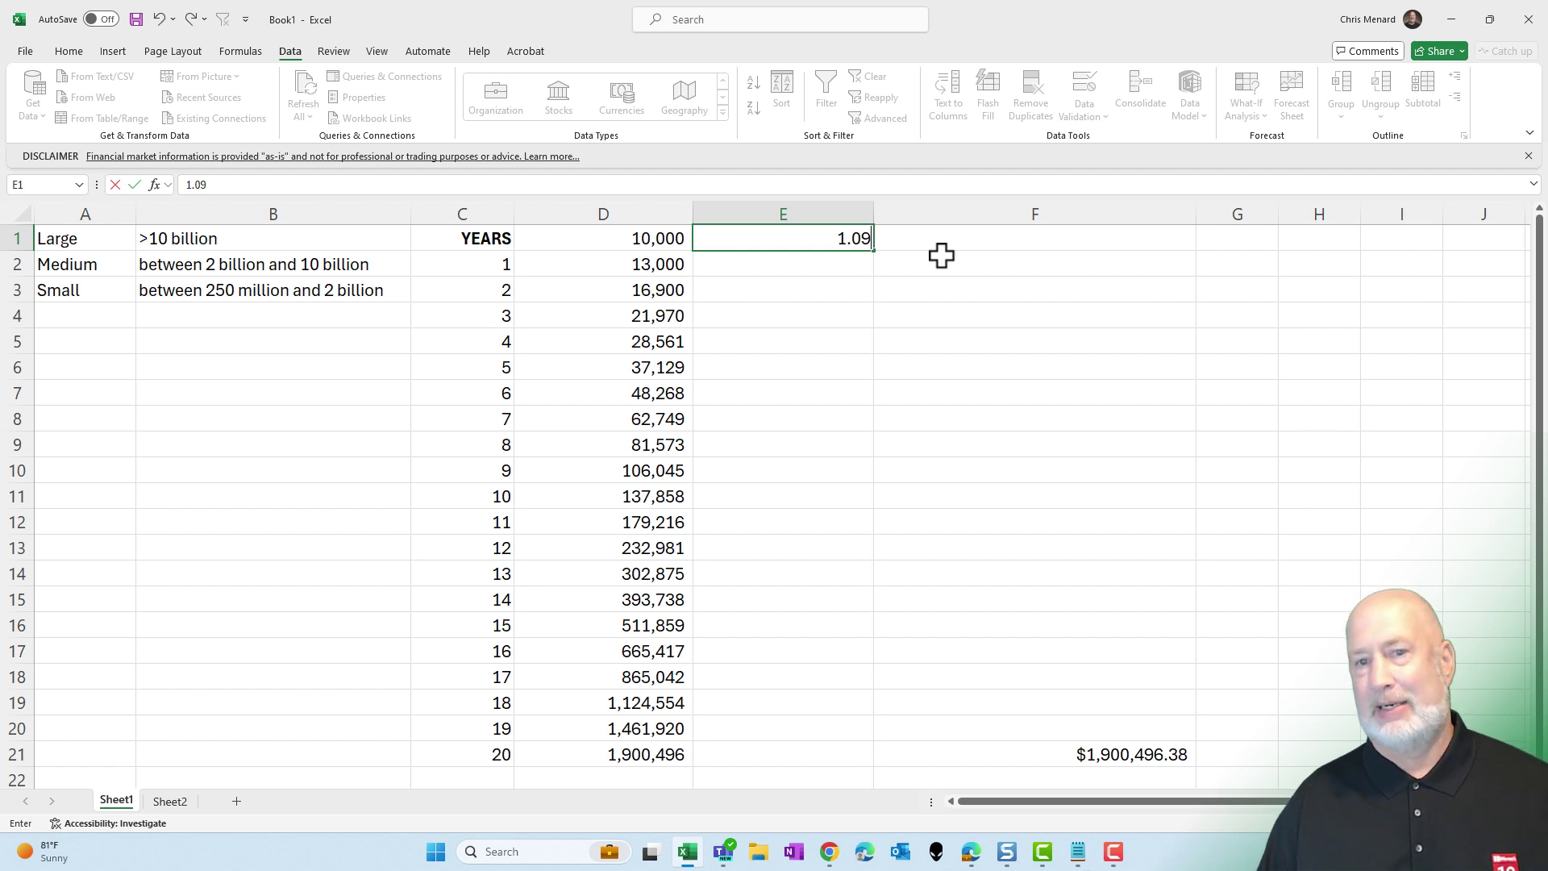
key("Return")
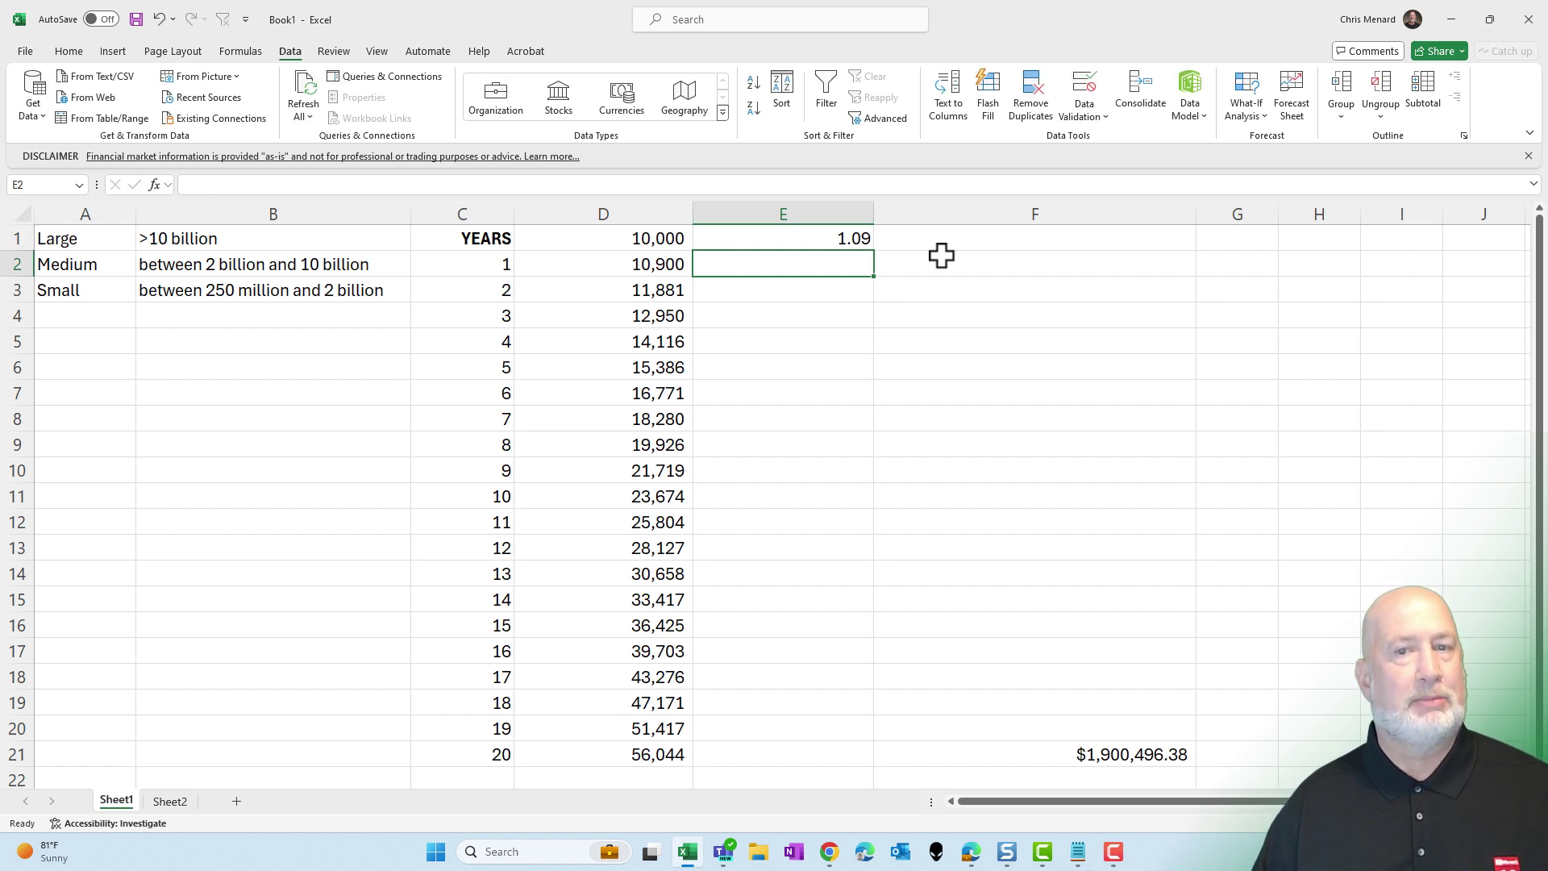
key("Up")
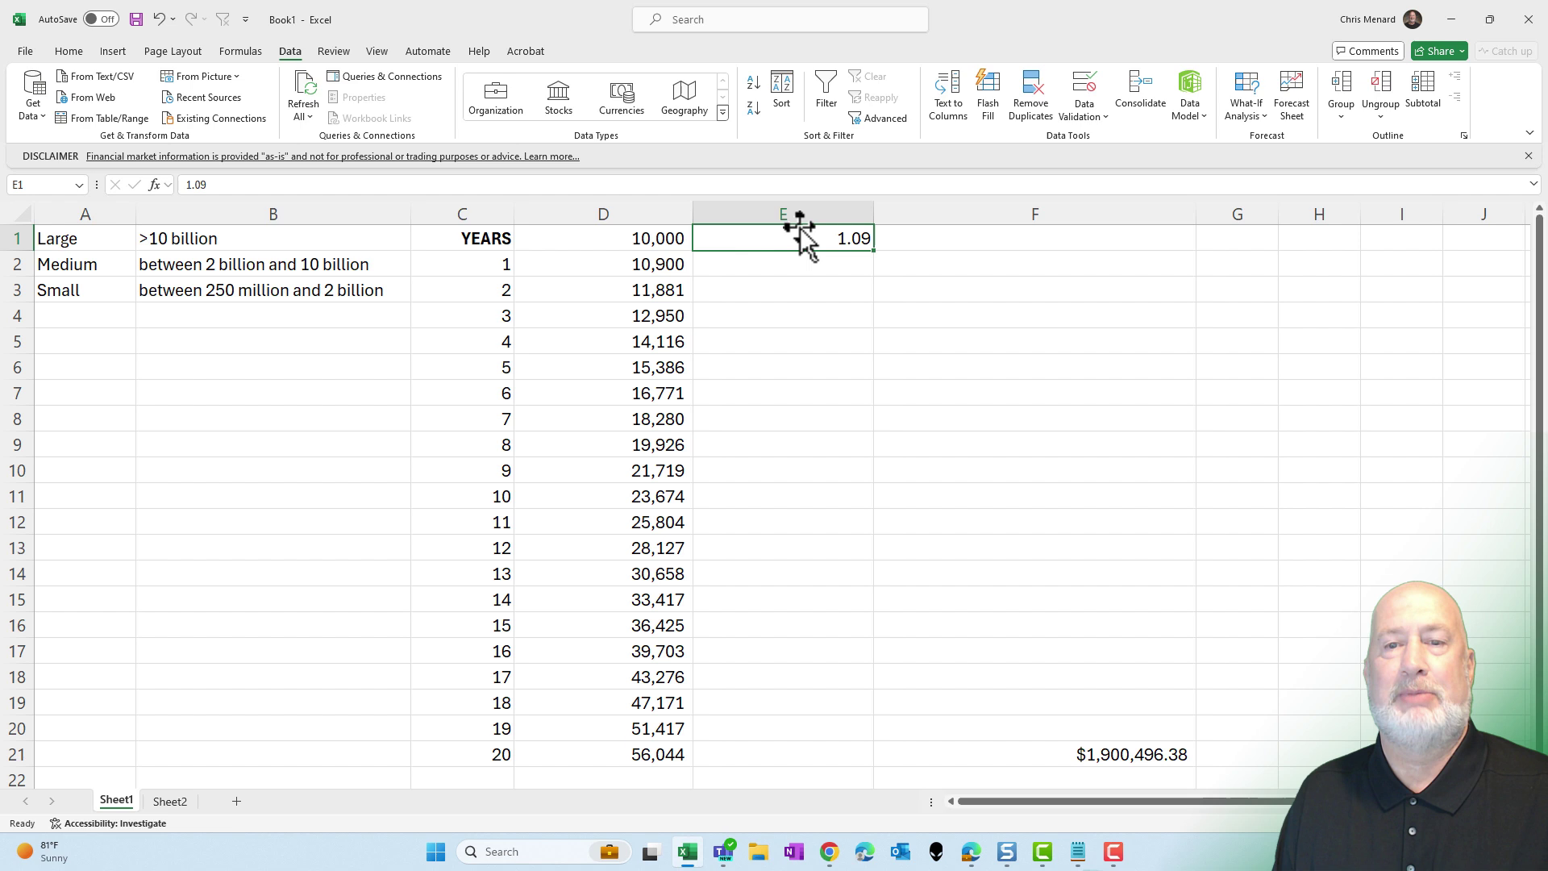
left_click(672, 237)
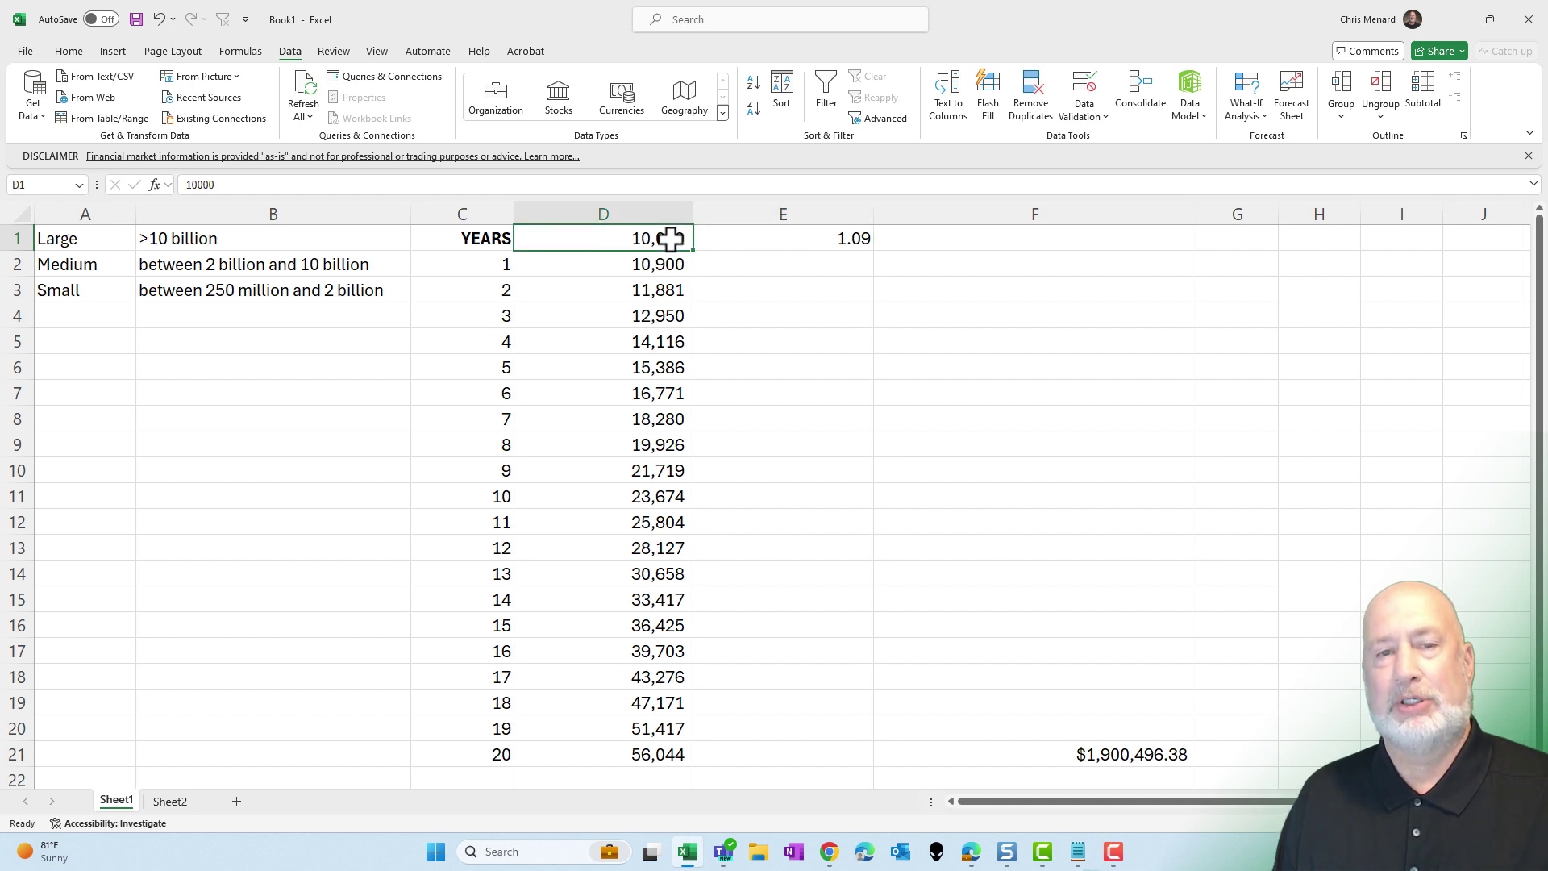
left_click(657, 754)
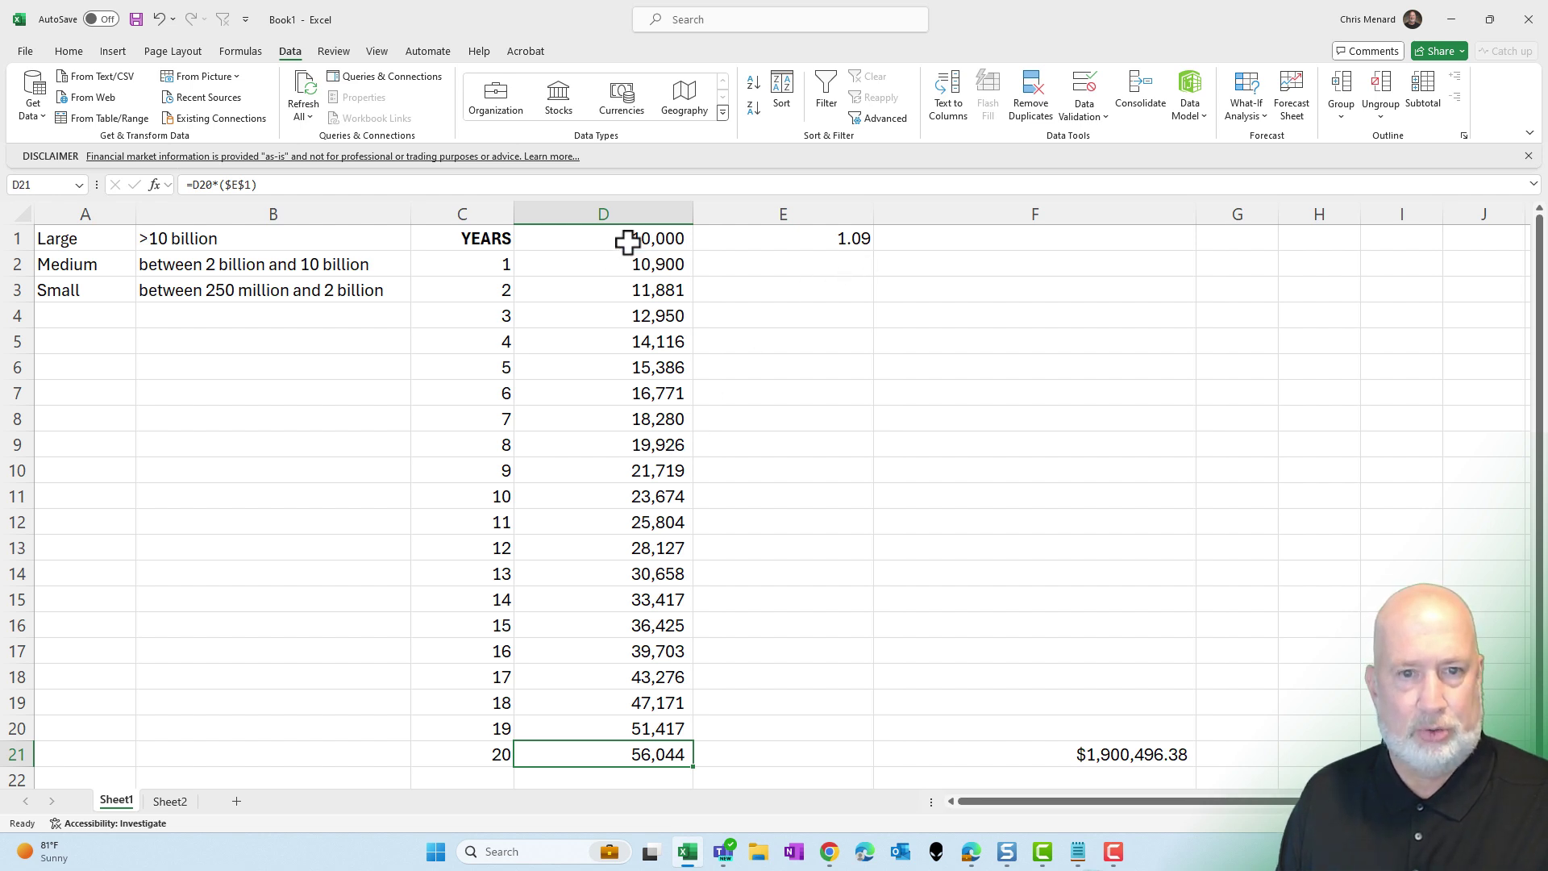
left_click(595, 474)
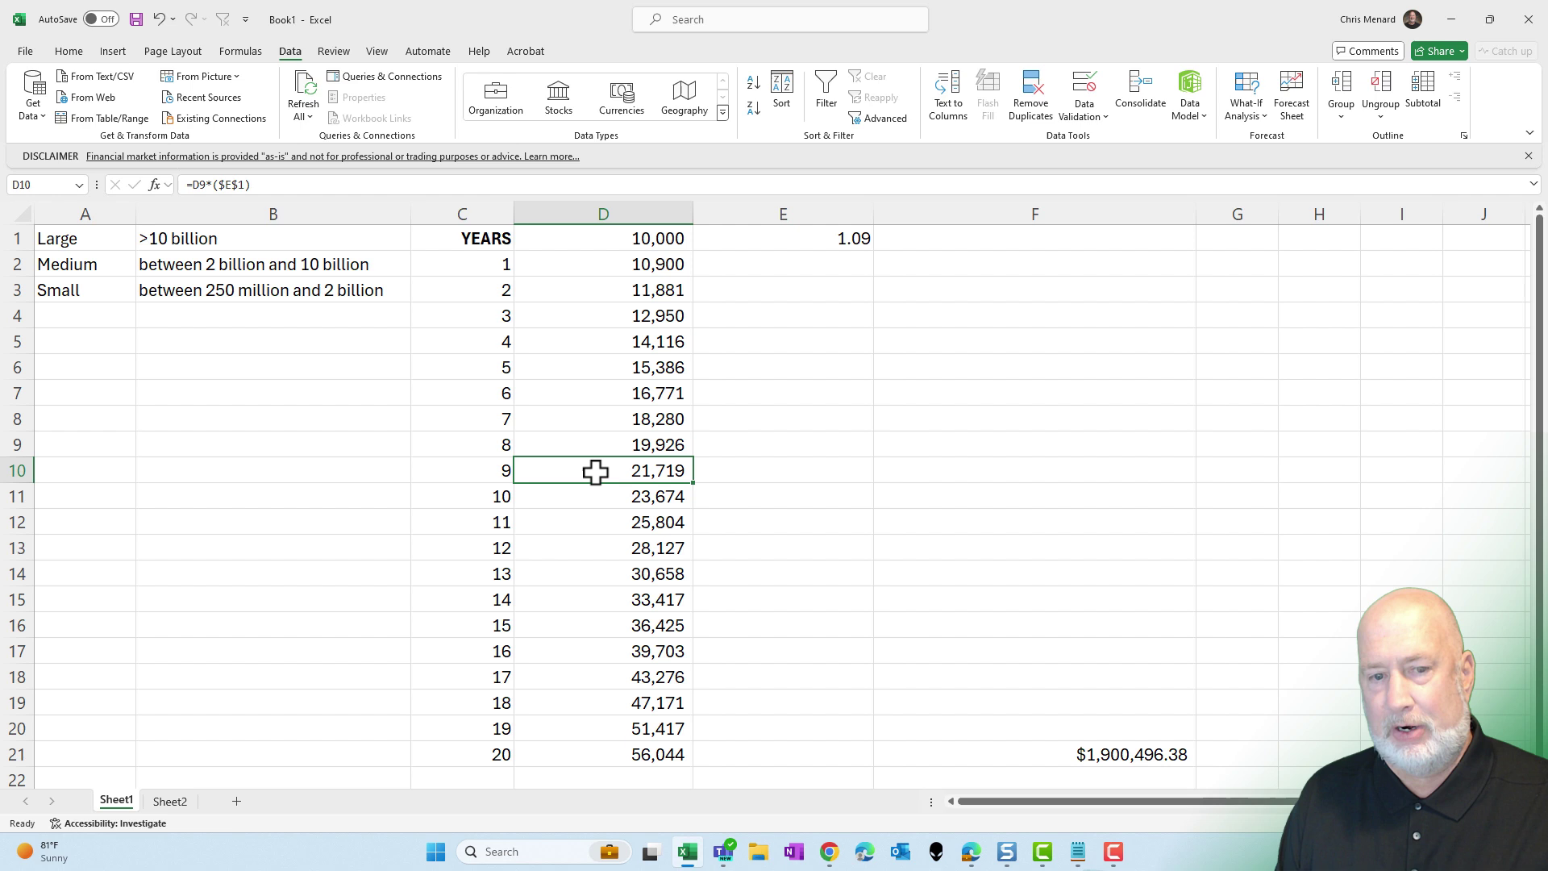
left_click(608, 448)
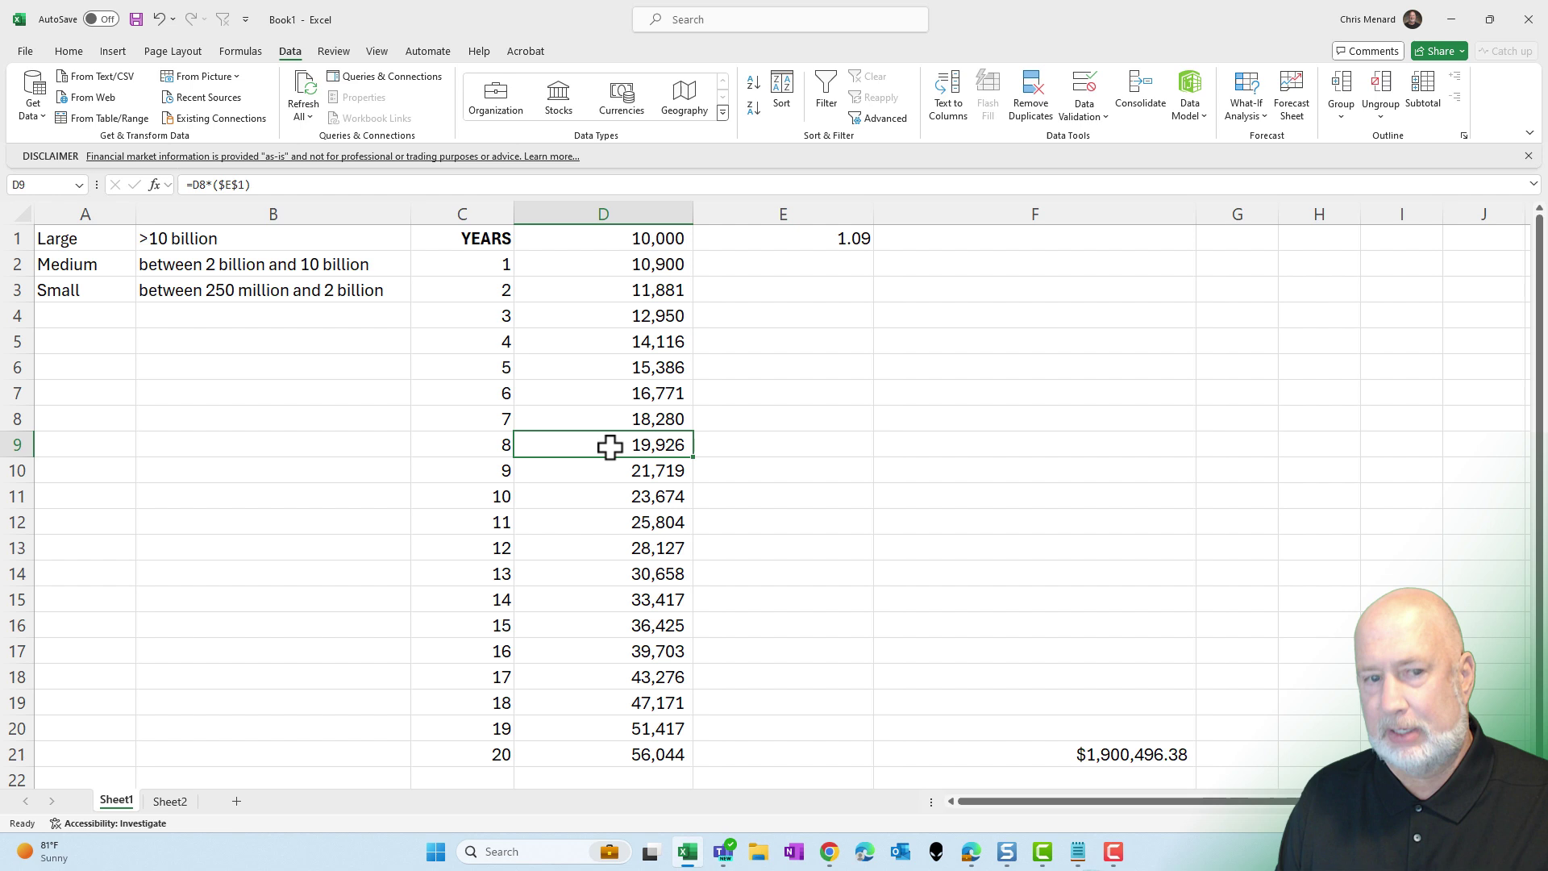
left_click(848, 243)
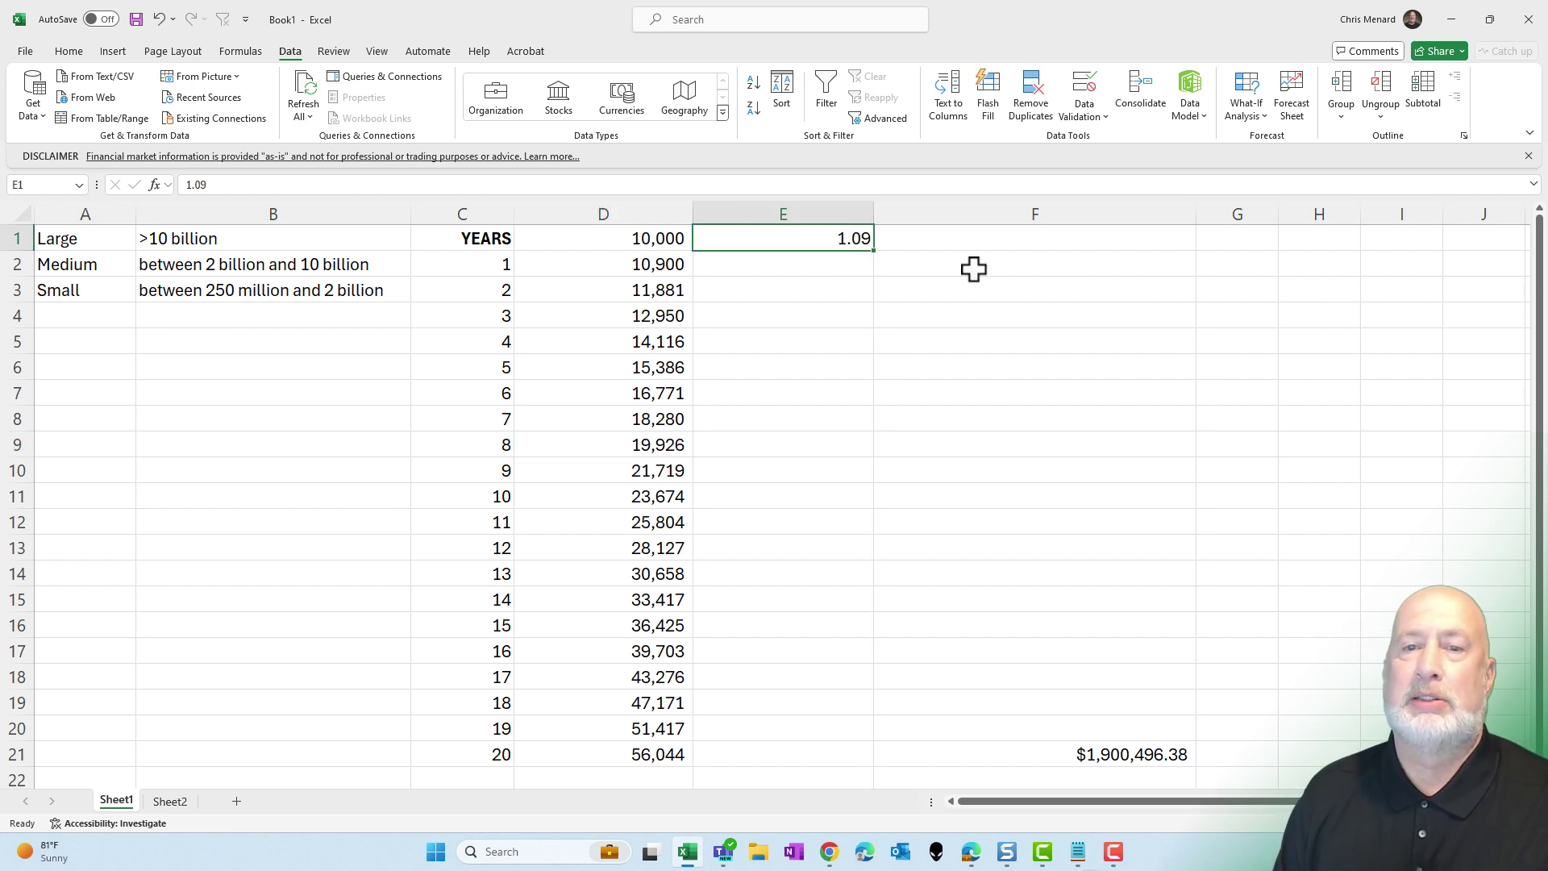
- Change the E1 growth factor to 1.08, check the recalculated D10 formula, and return to E1
type("1.08")
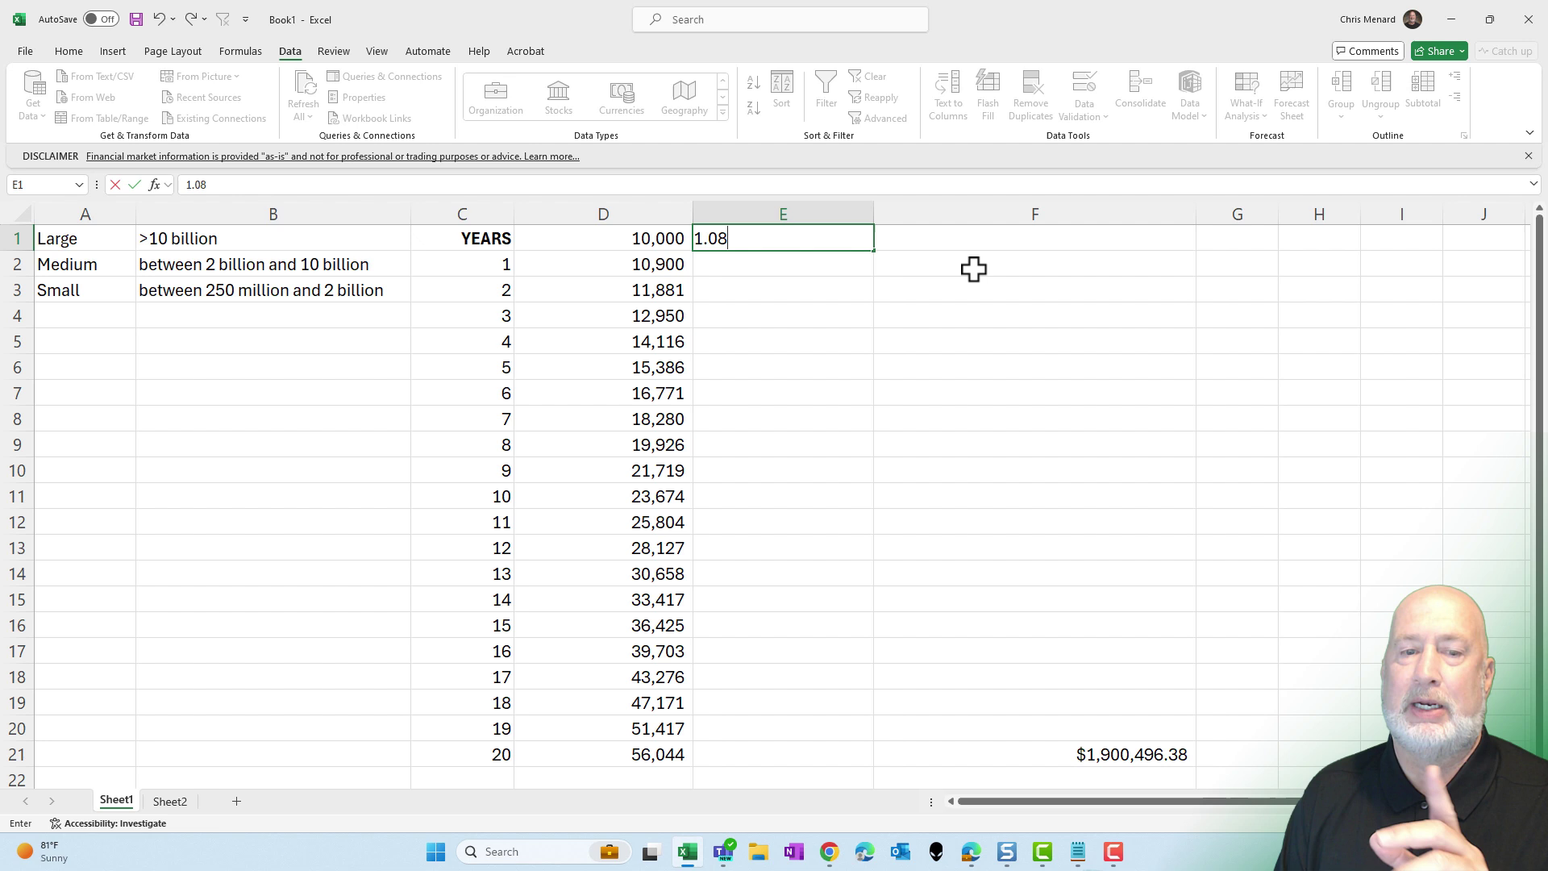
key("Return")
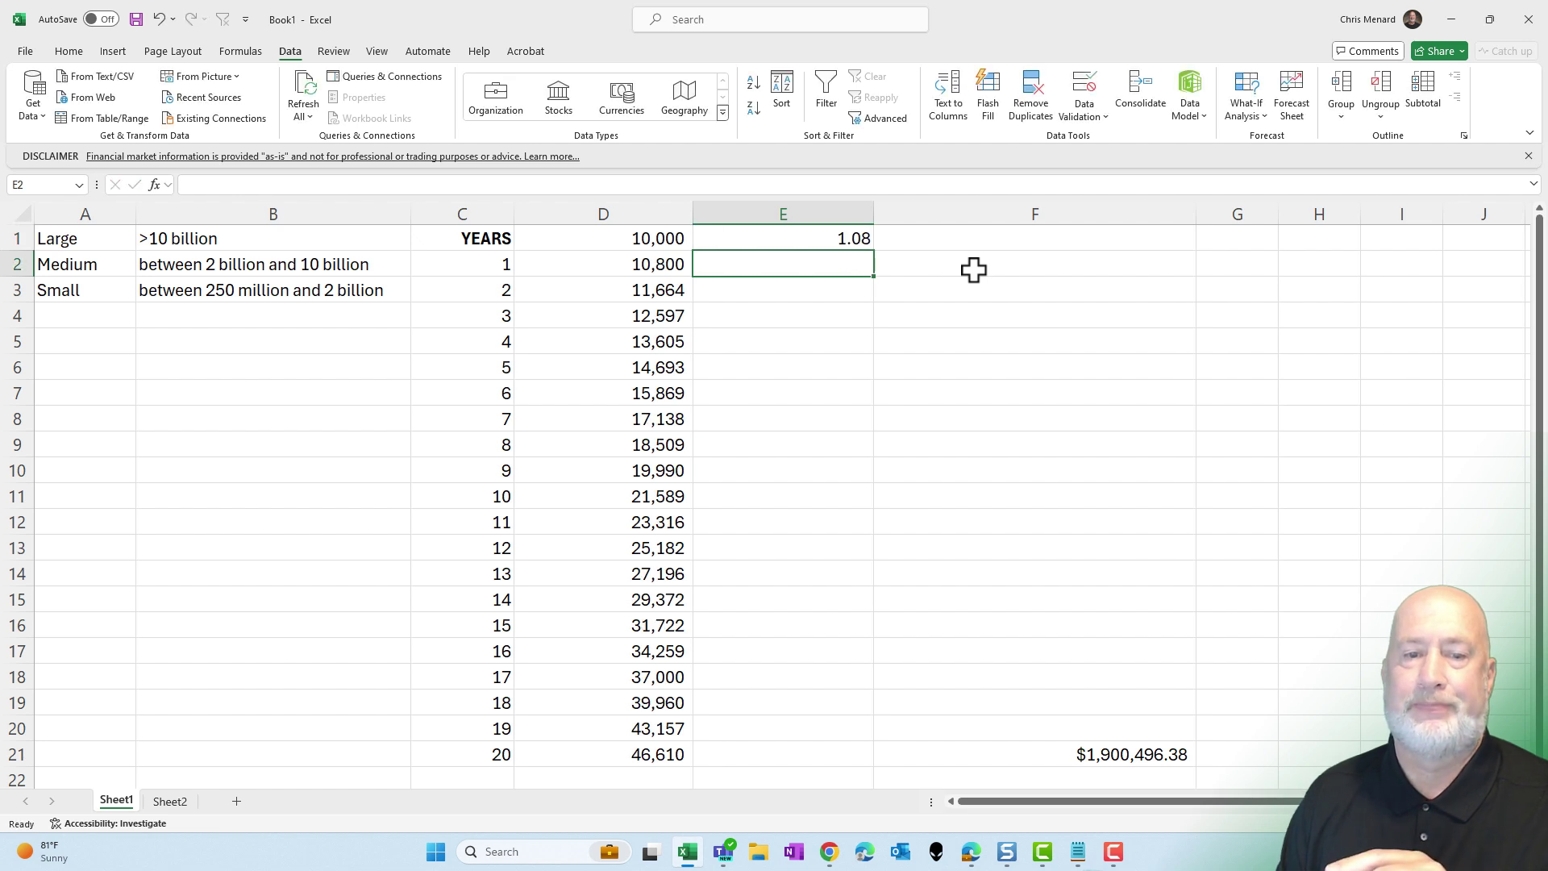
left_click(595, 482)
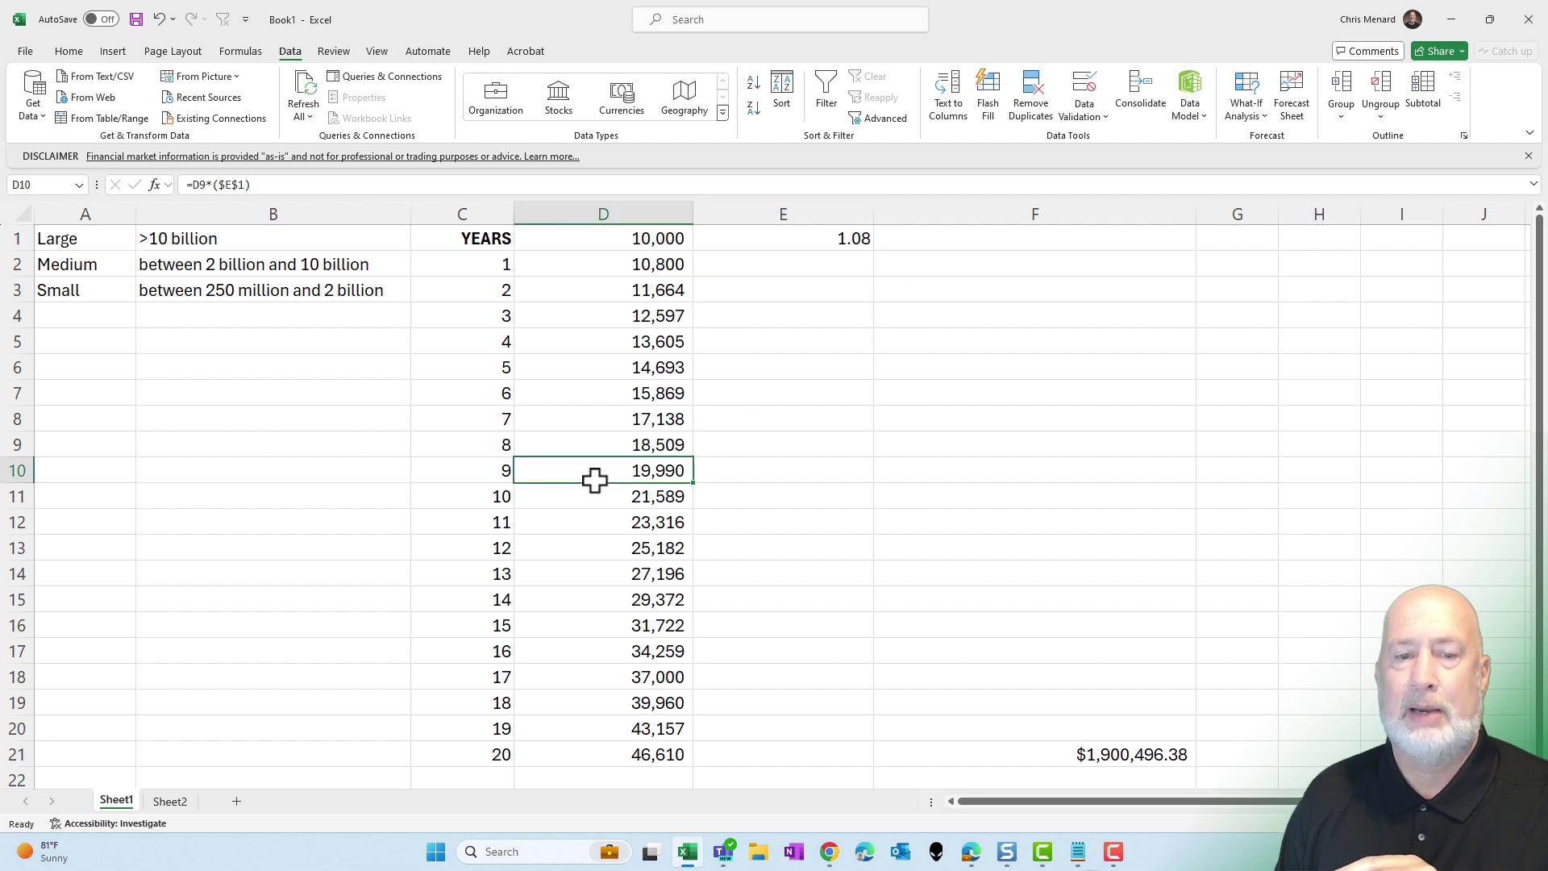
left_click(836, 242)
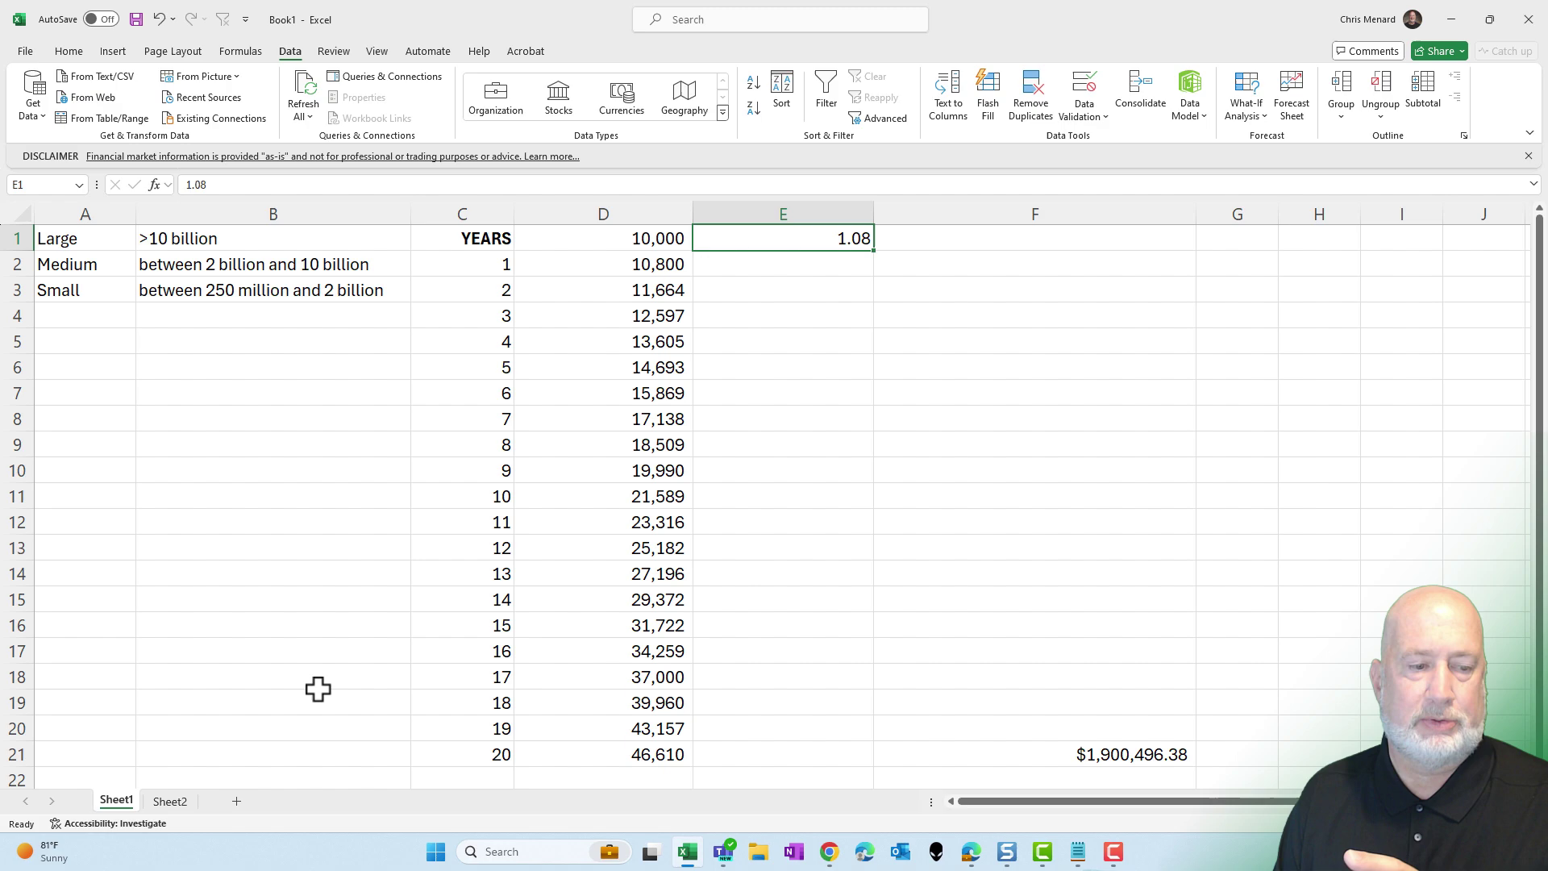
- Switch to Sheet2, look over the stock table, and select empty cell A9
left_click(185, 804)
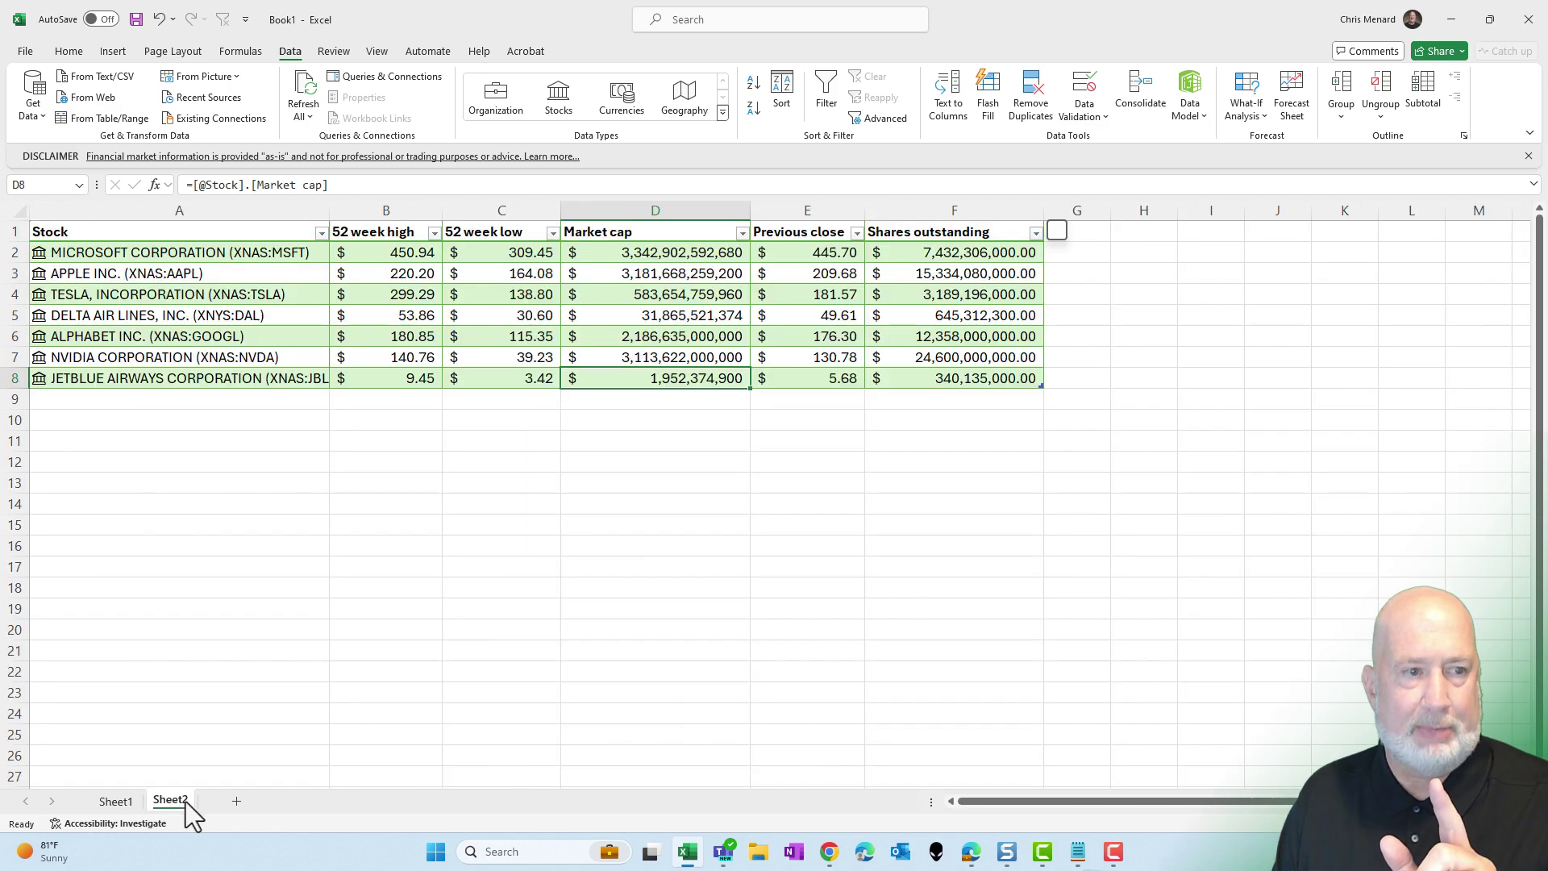
left_click(466, 547)
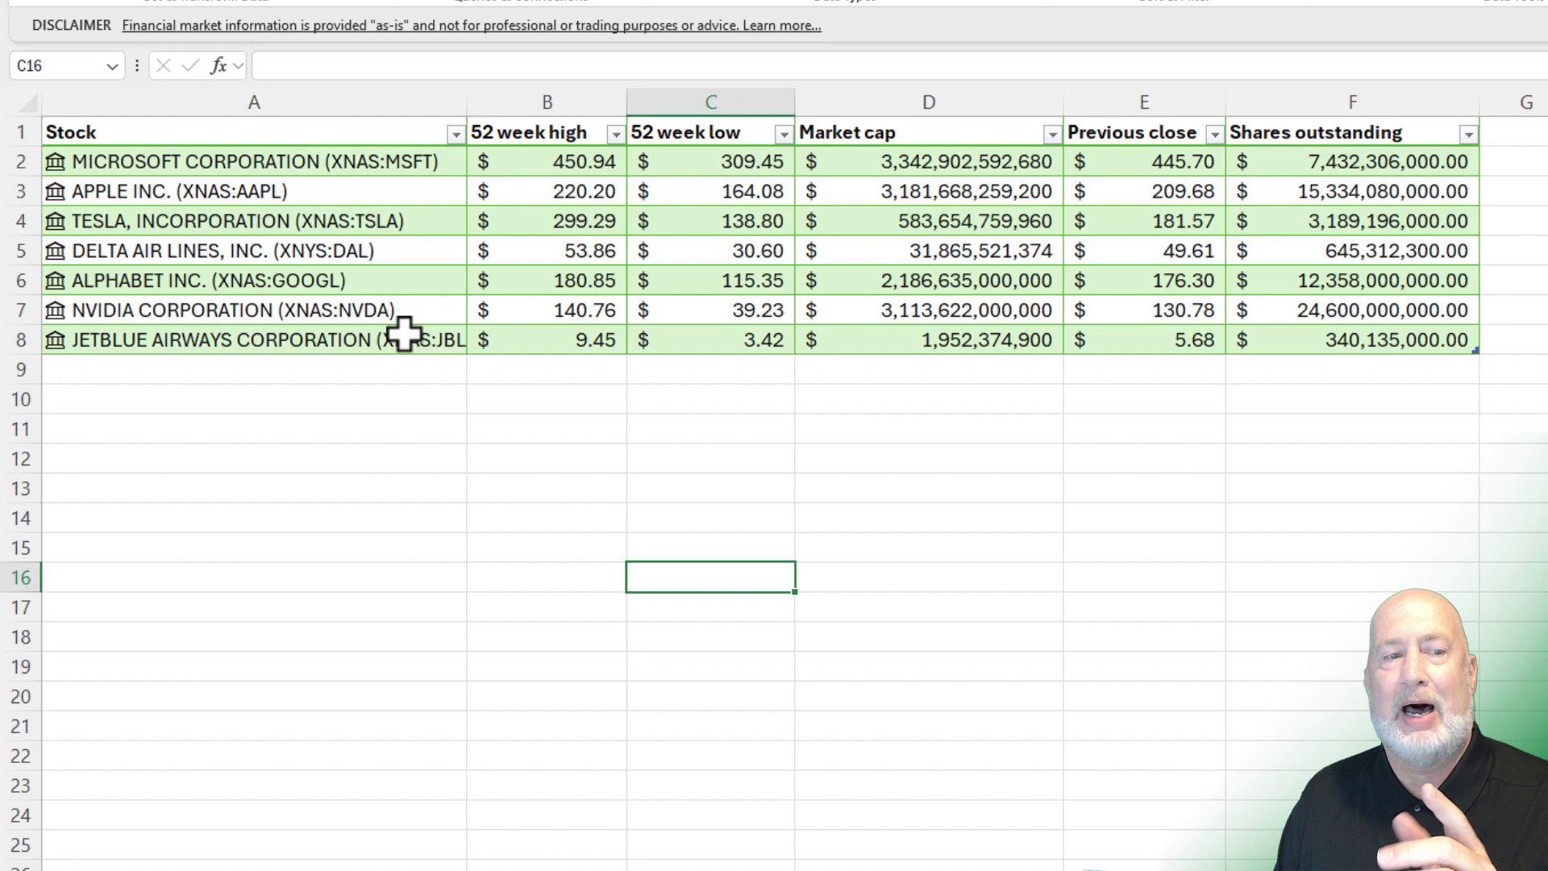
left_click(369, 282)
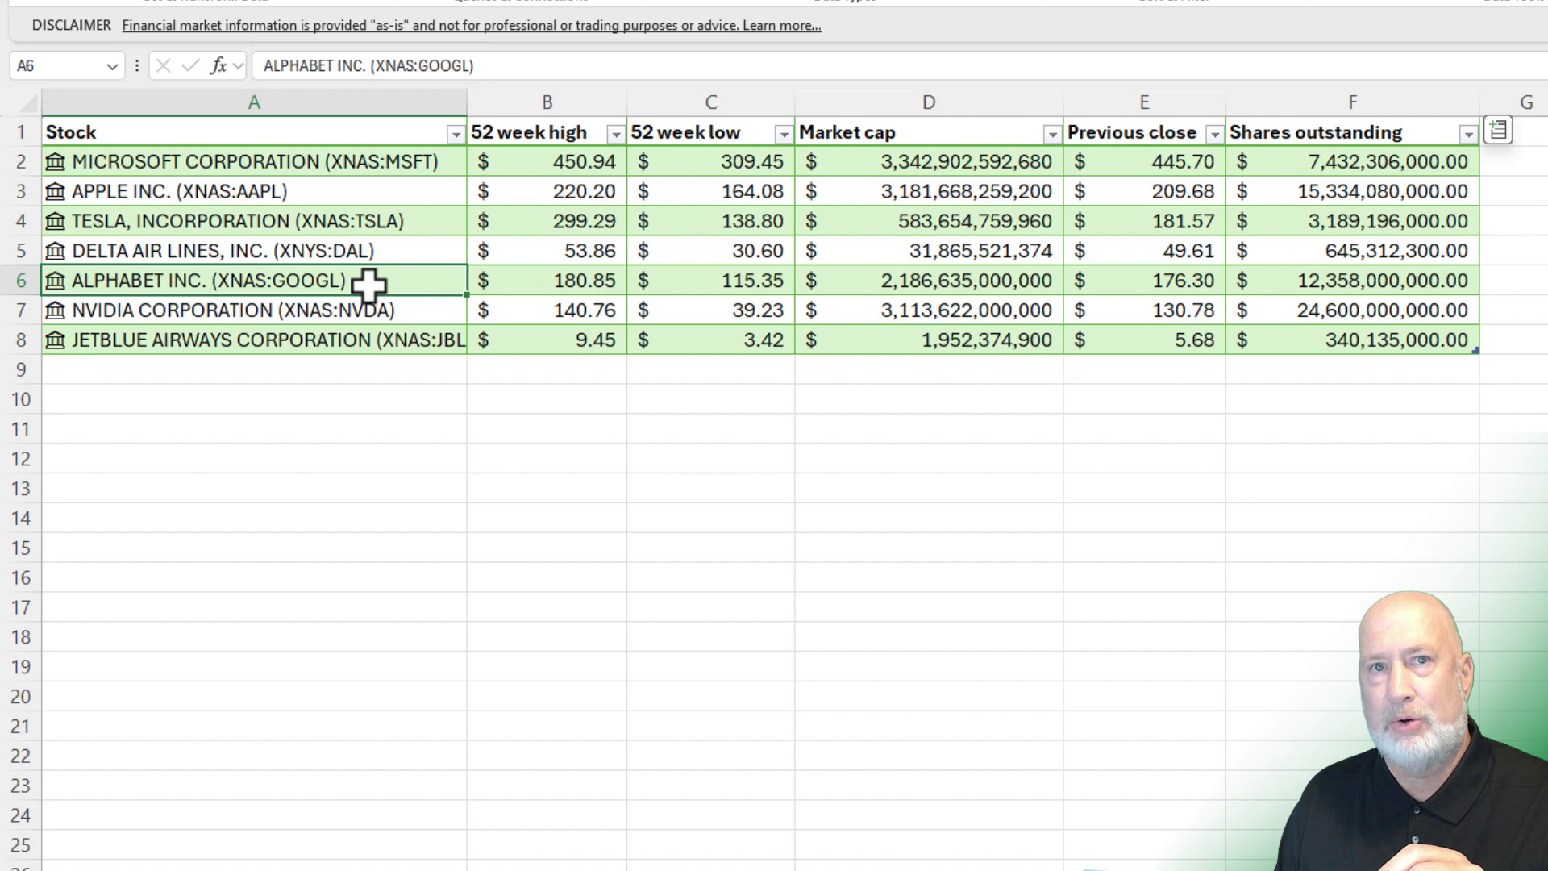
left_click(328, 368)
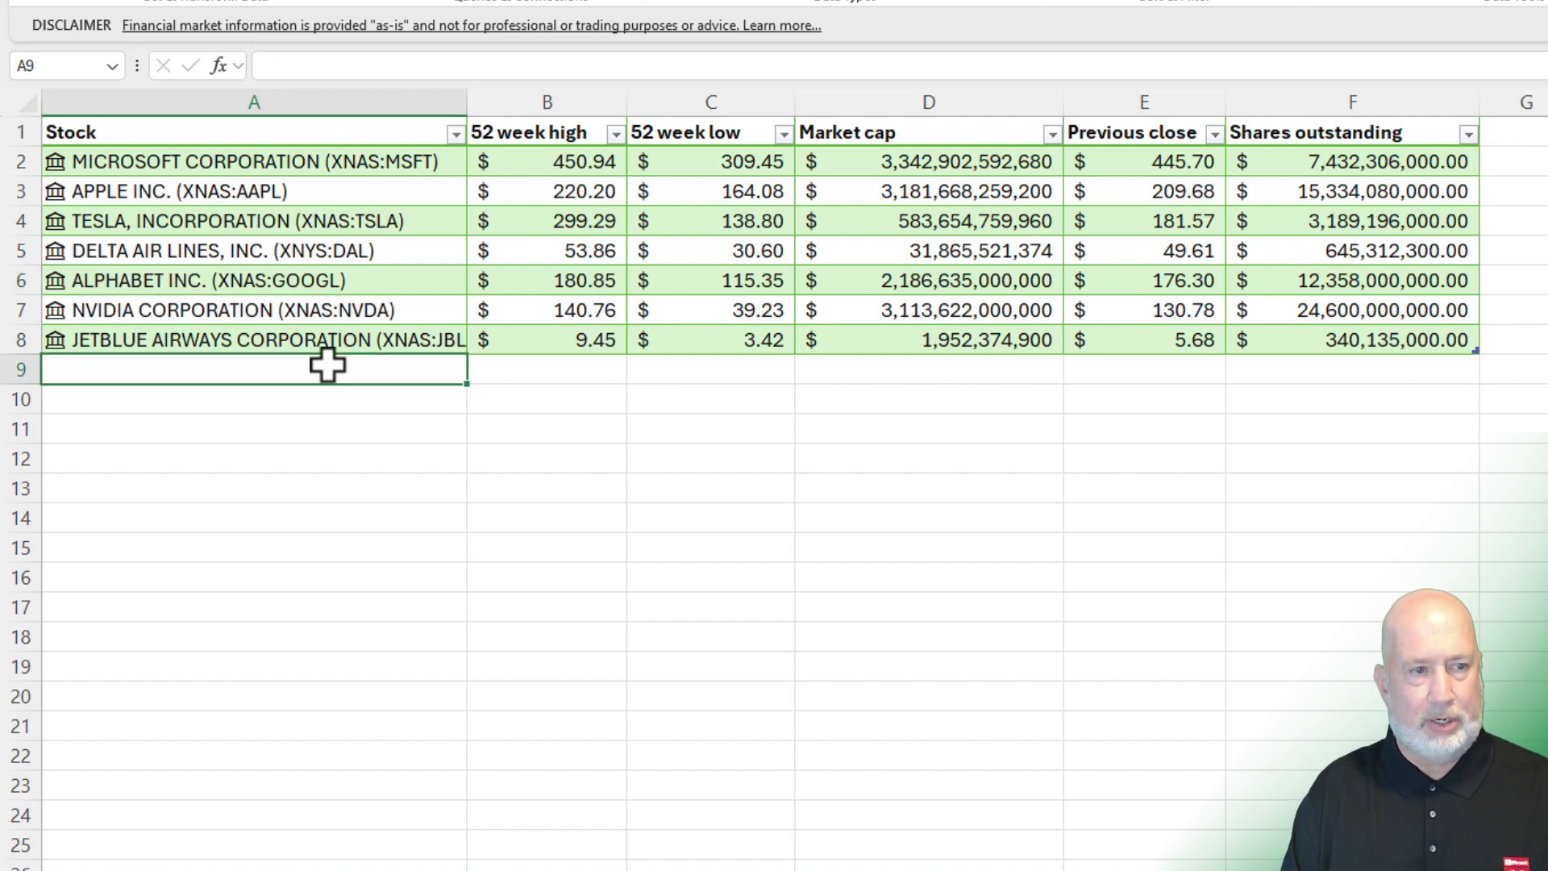
- Add Goog in A9 as a linked stock, then compare its market cap, 52-week high and previous close with GOOGL
type("Goog")
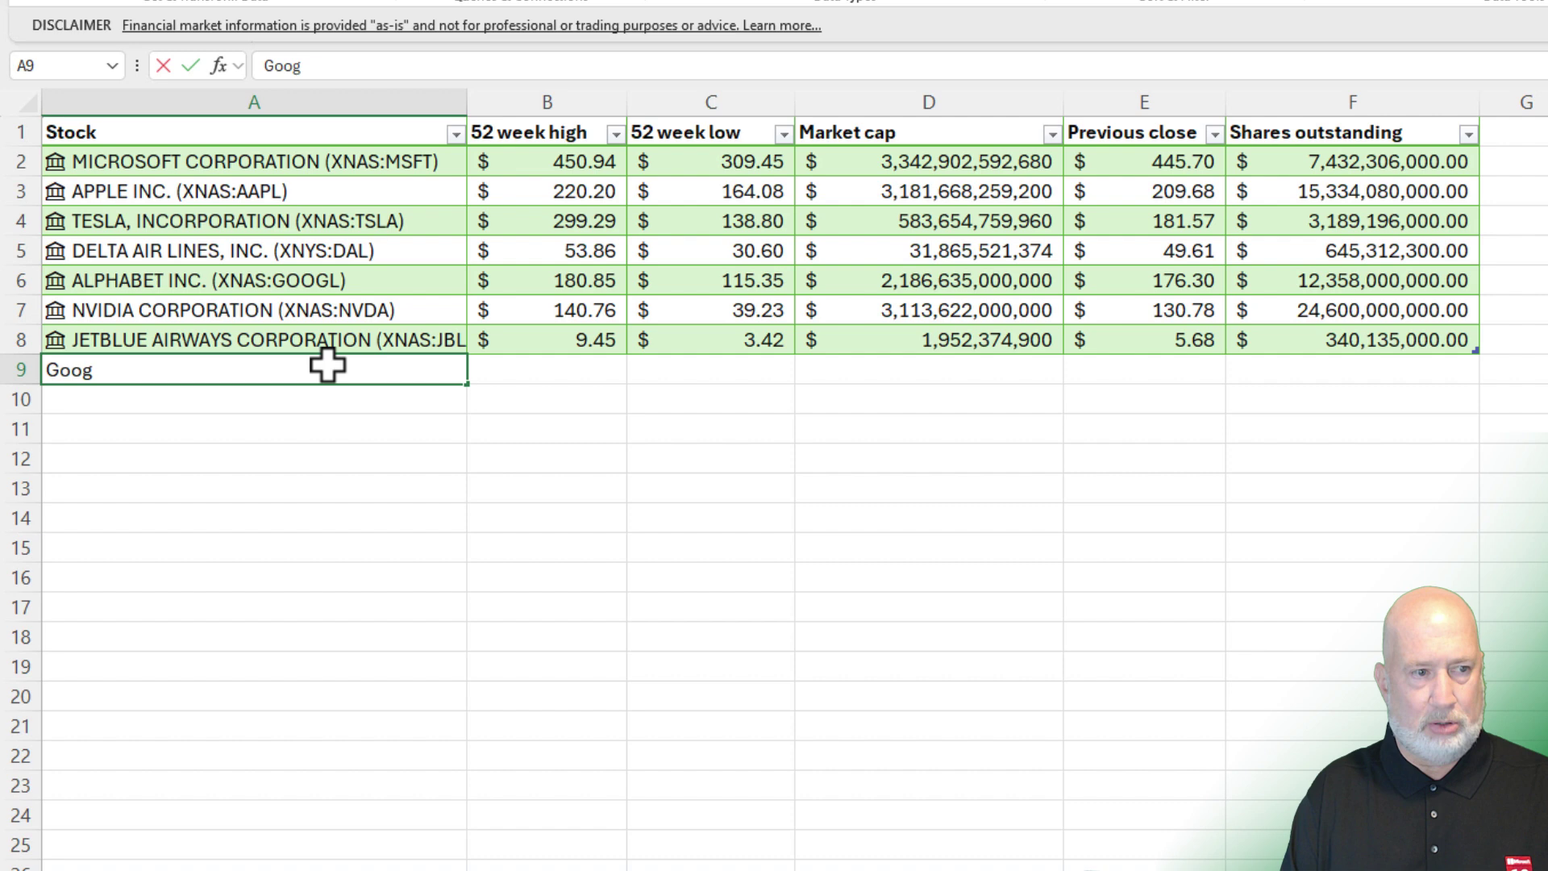
key("ctrl+Return")
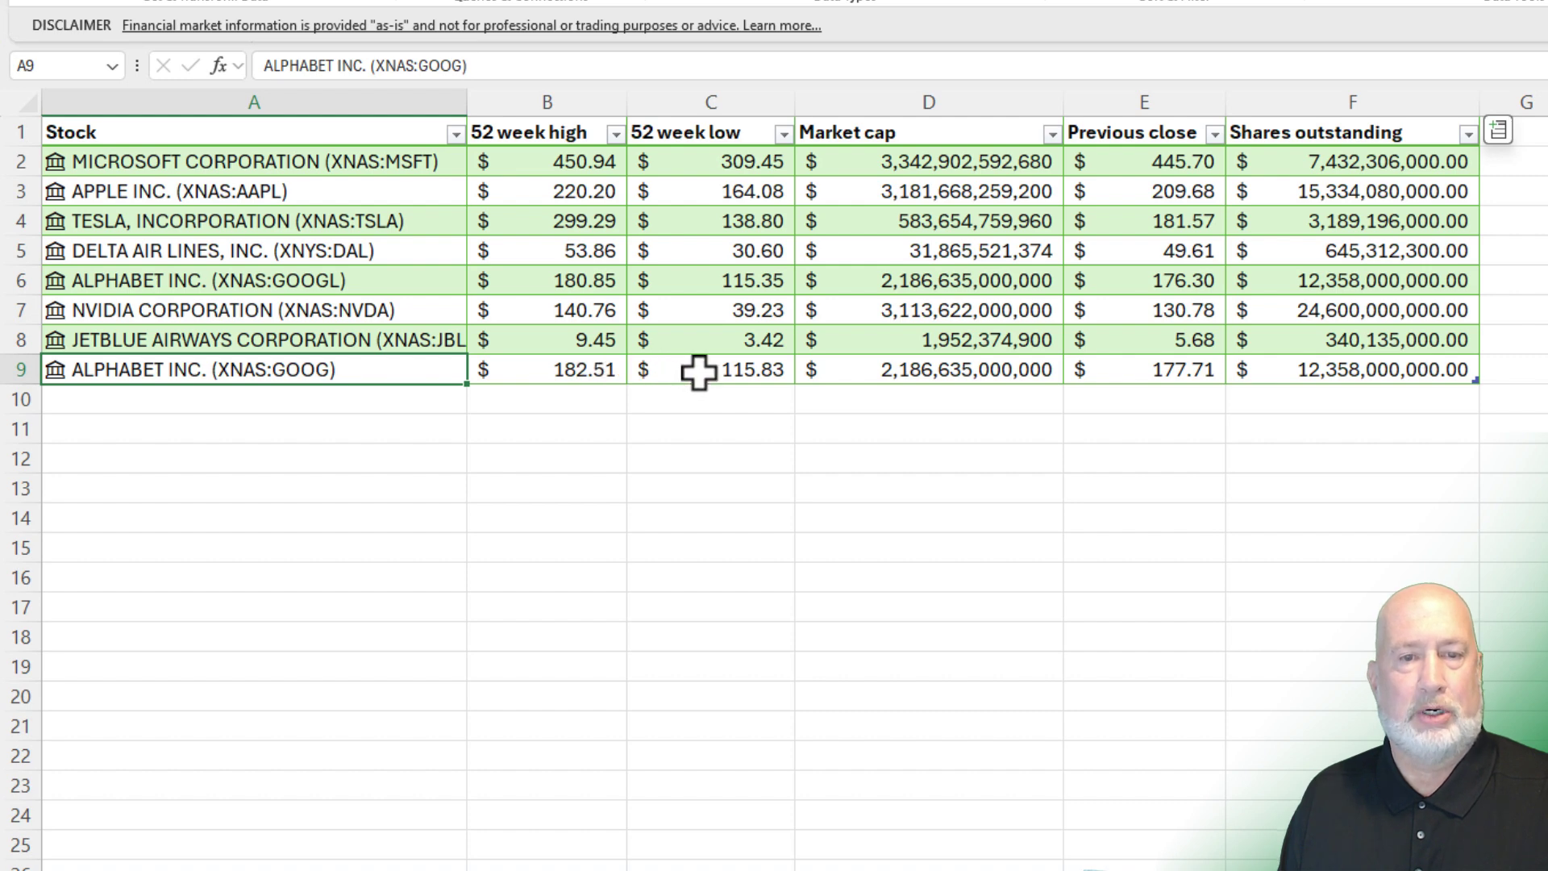
left_click(935, 373)
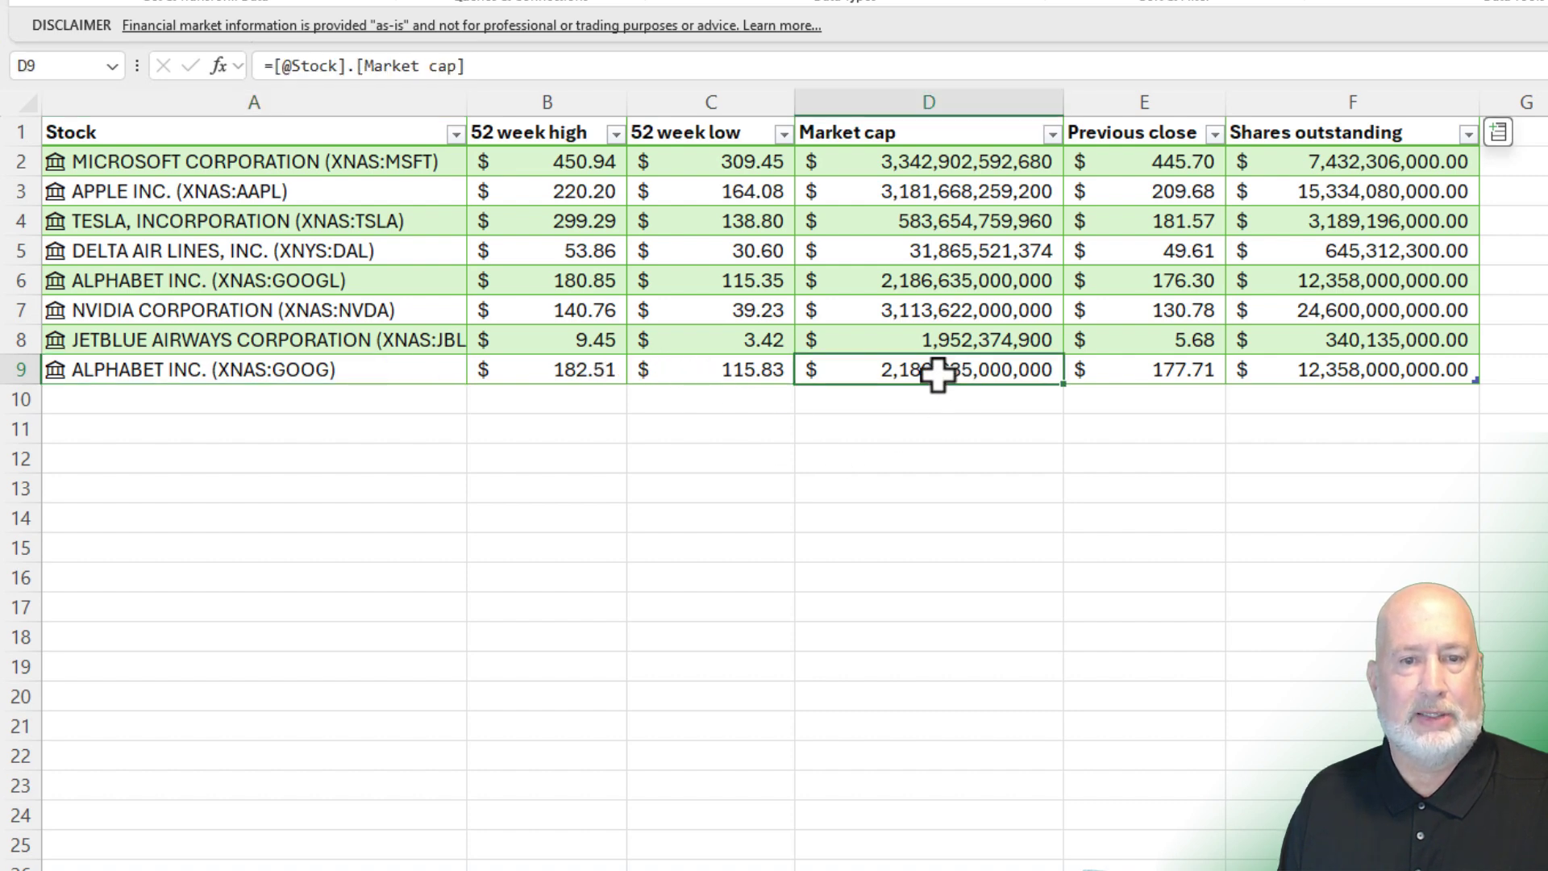
left_click(935, 278)
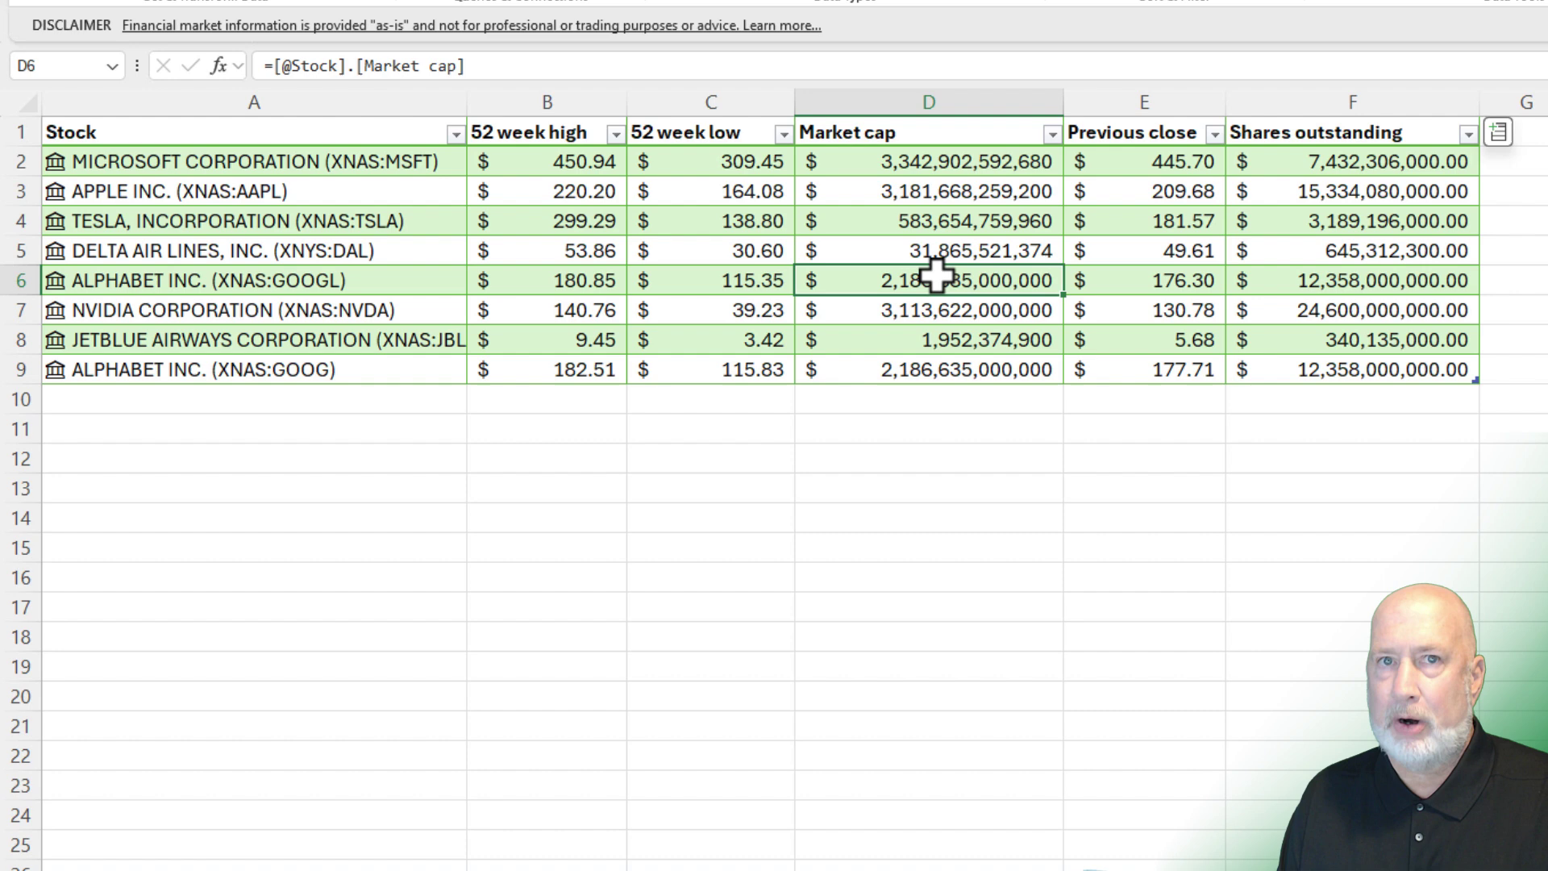
left_click(948, 373)
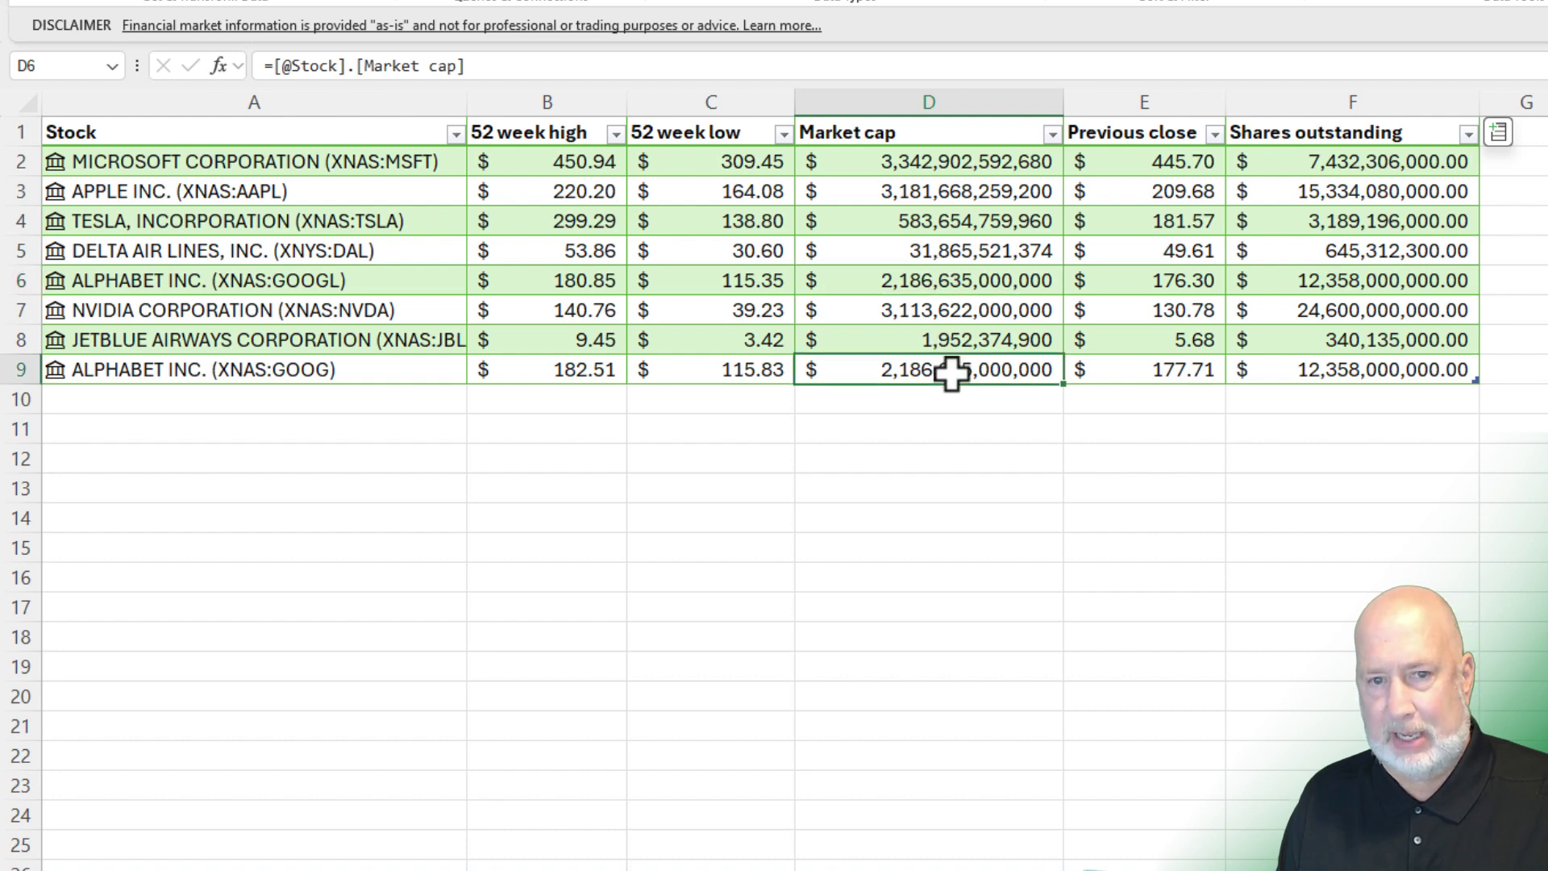
left_click(979, 283)
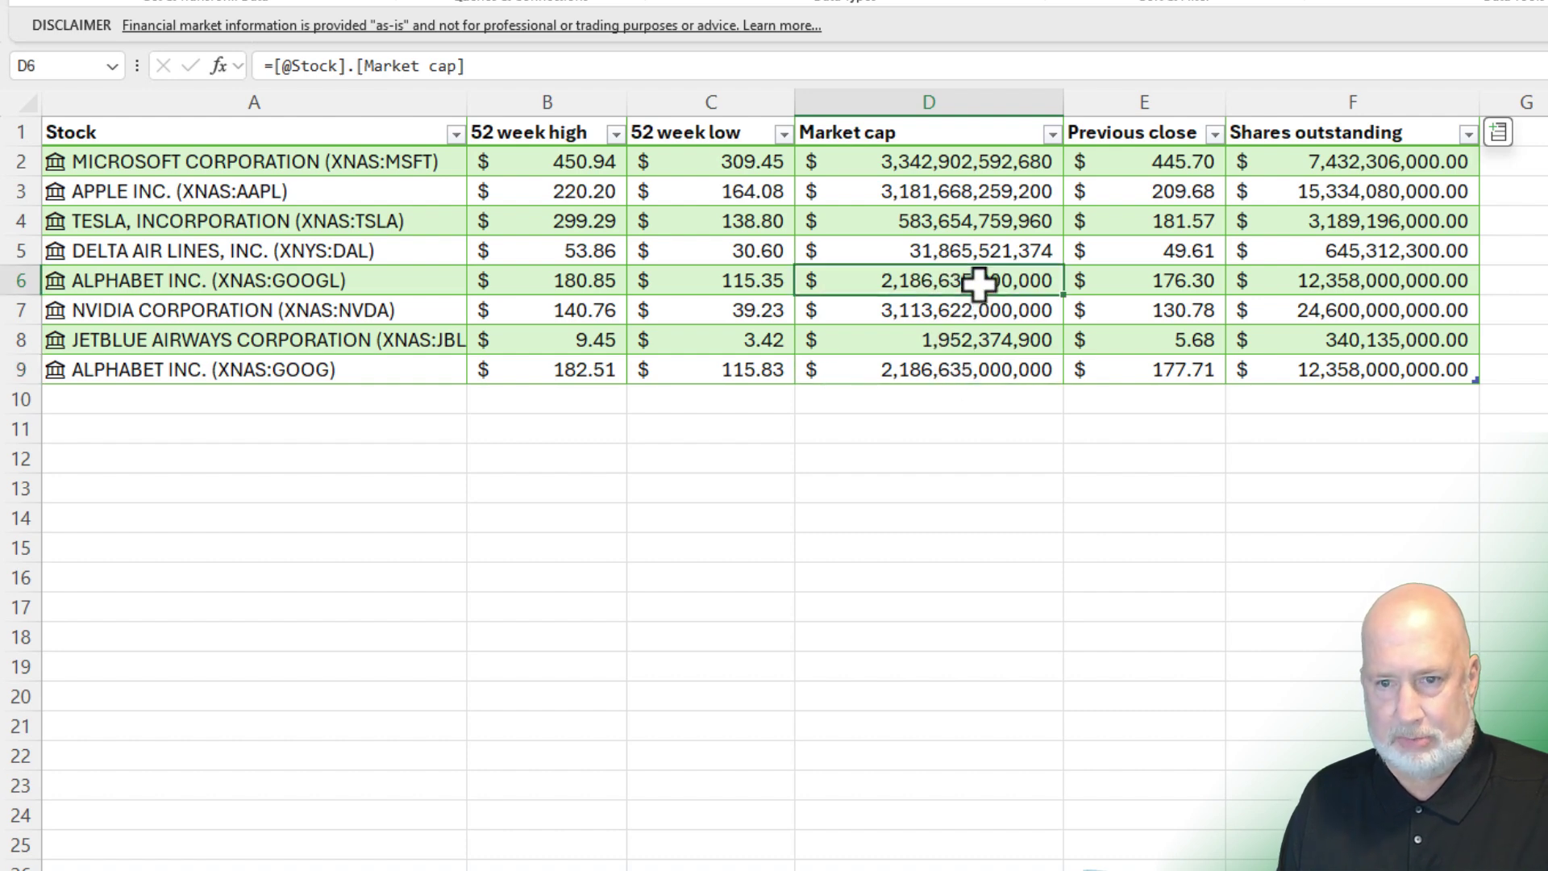
left_click(547, 360)
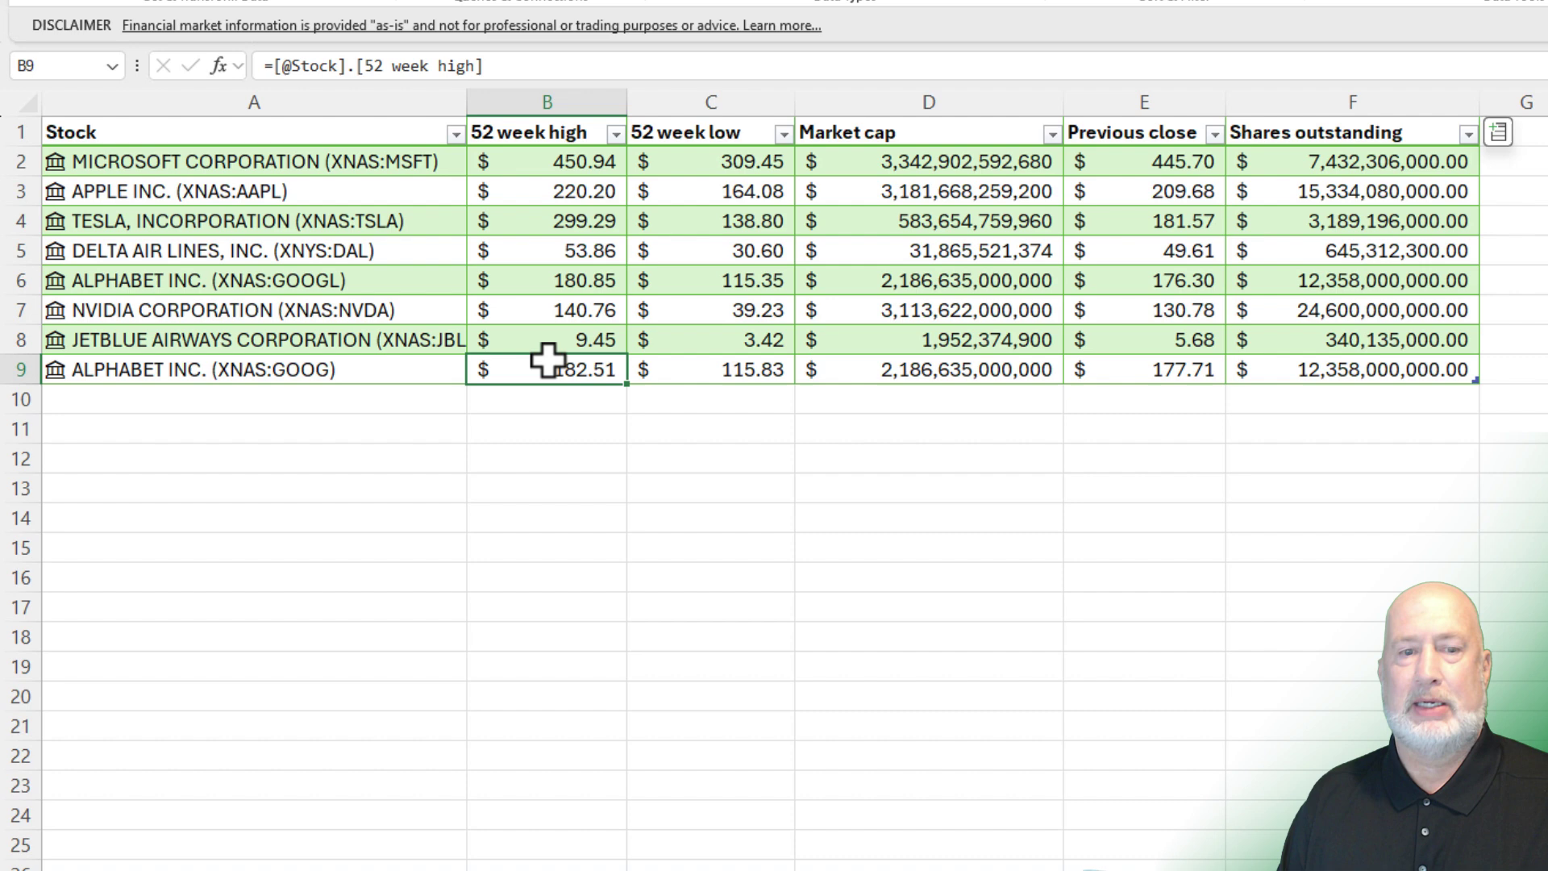
left_click(1150, 372)
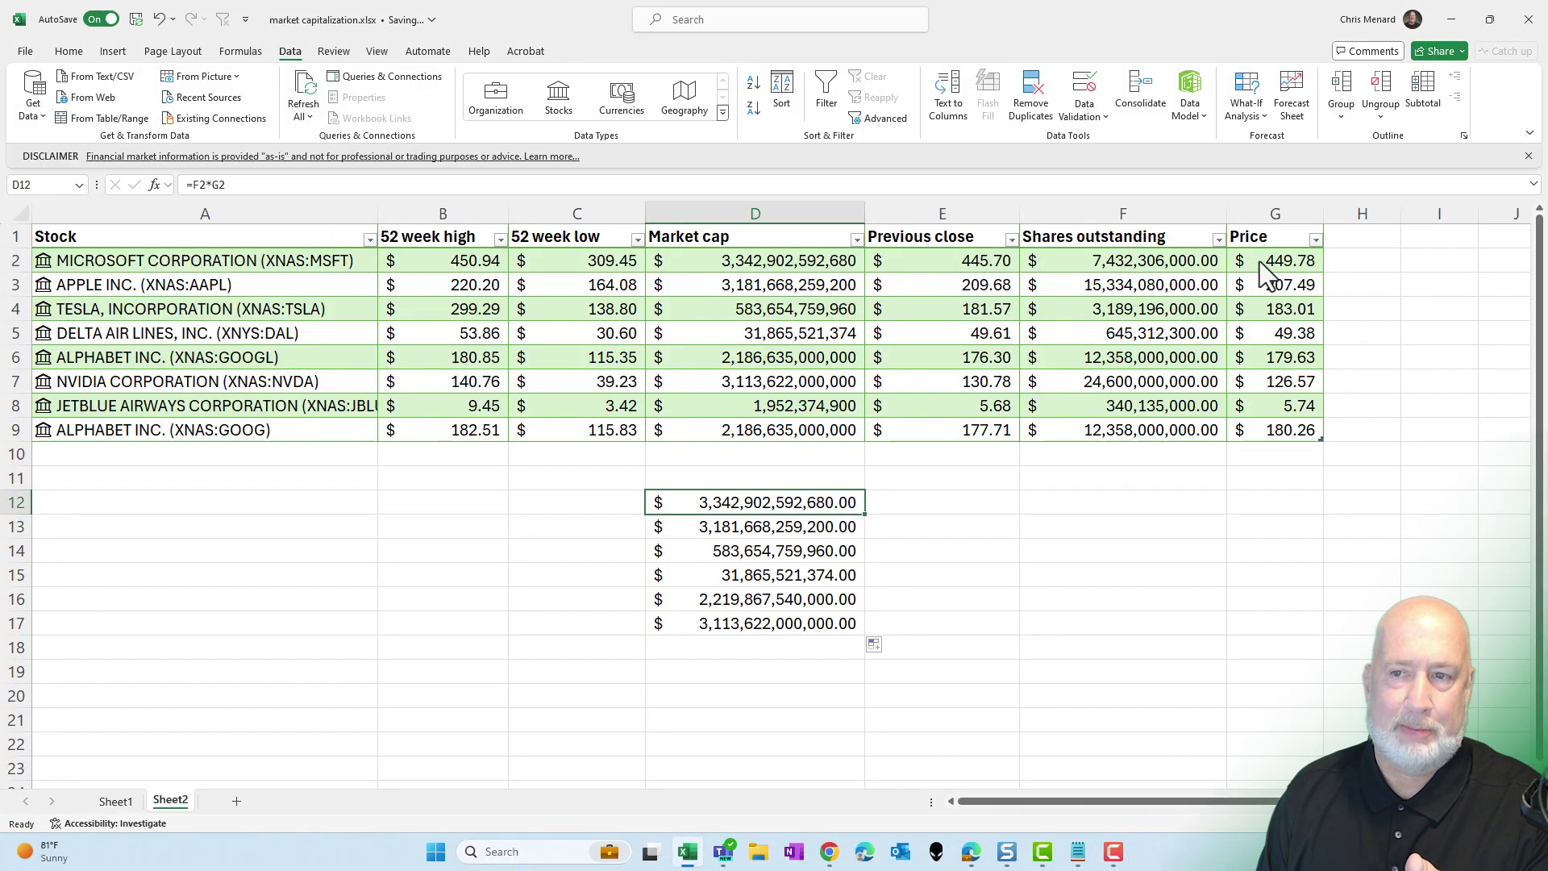
- Inspect the Microsoft price and the first and last market cap check formulas in D12:D17
left_click(1259, 260)
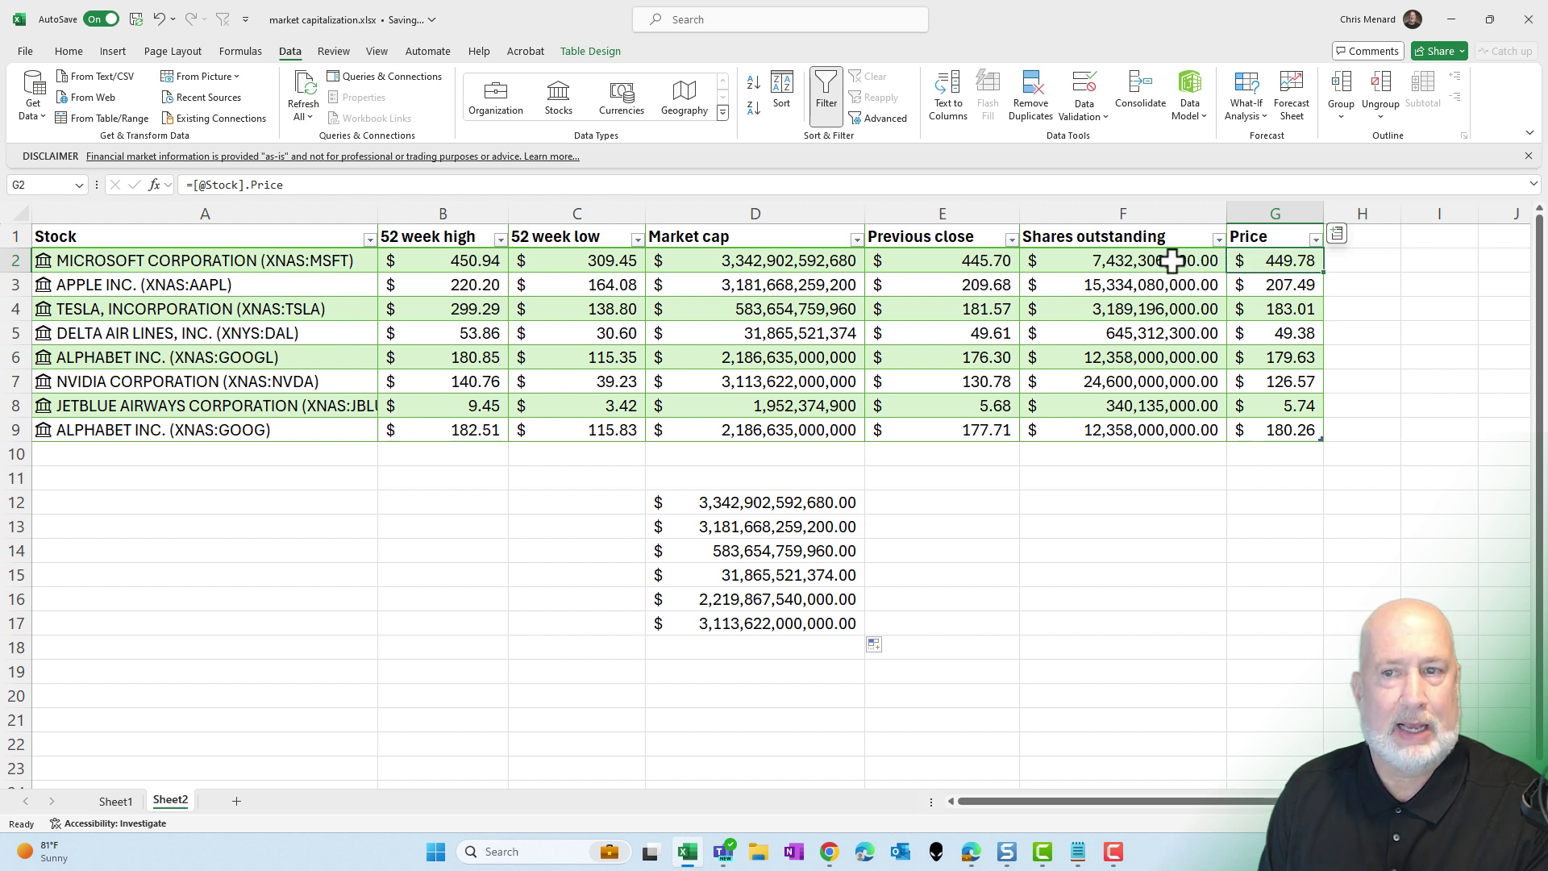
left_click(811, 506)
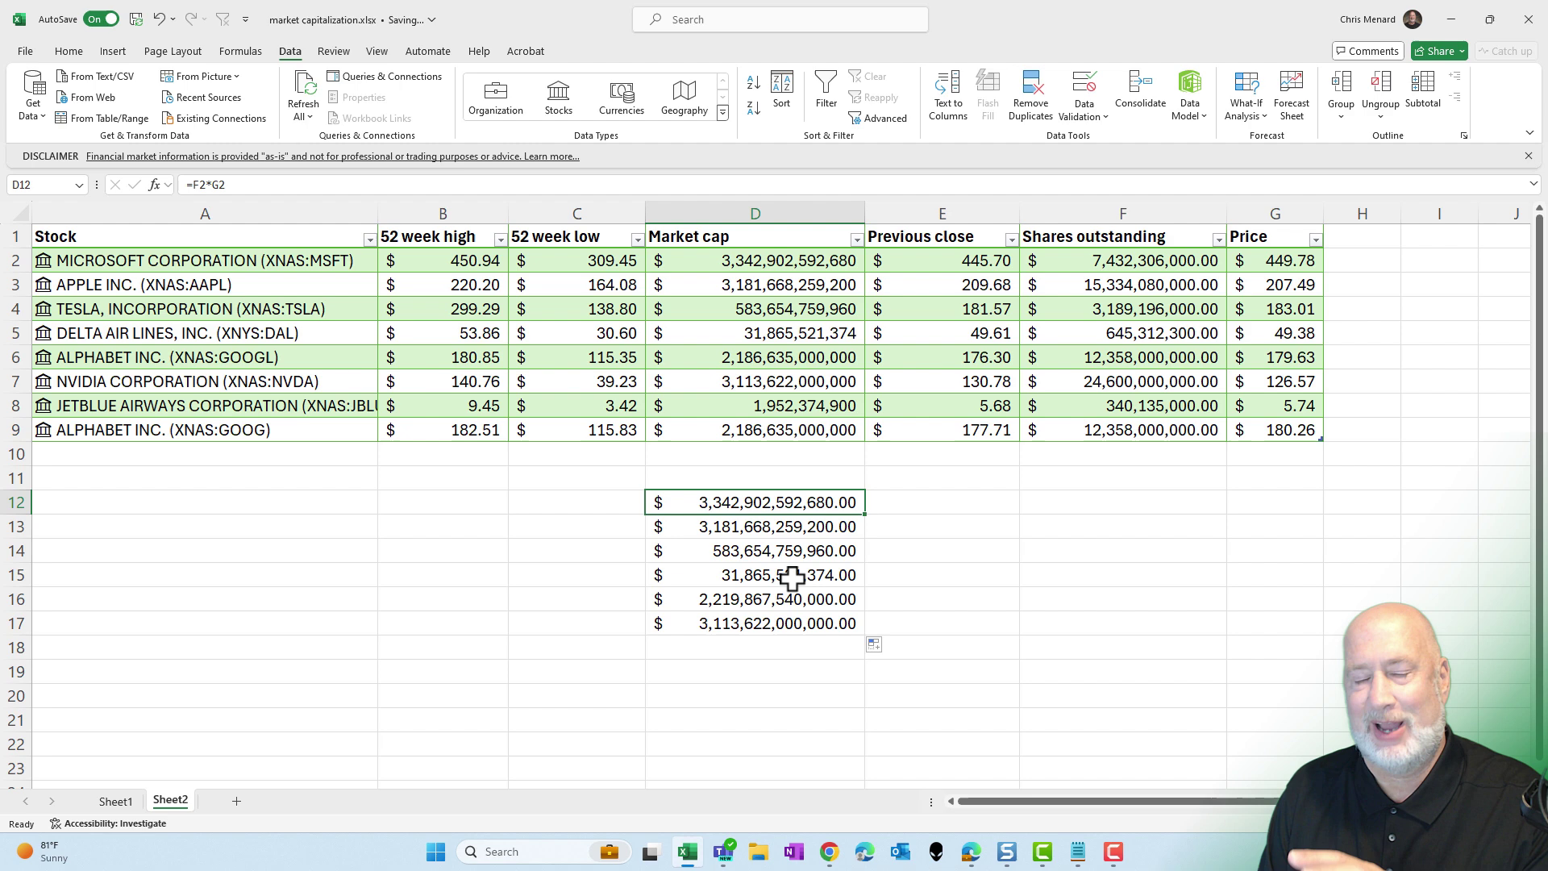
left_click(786, 623)
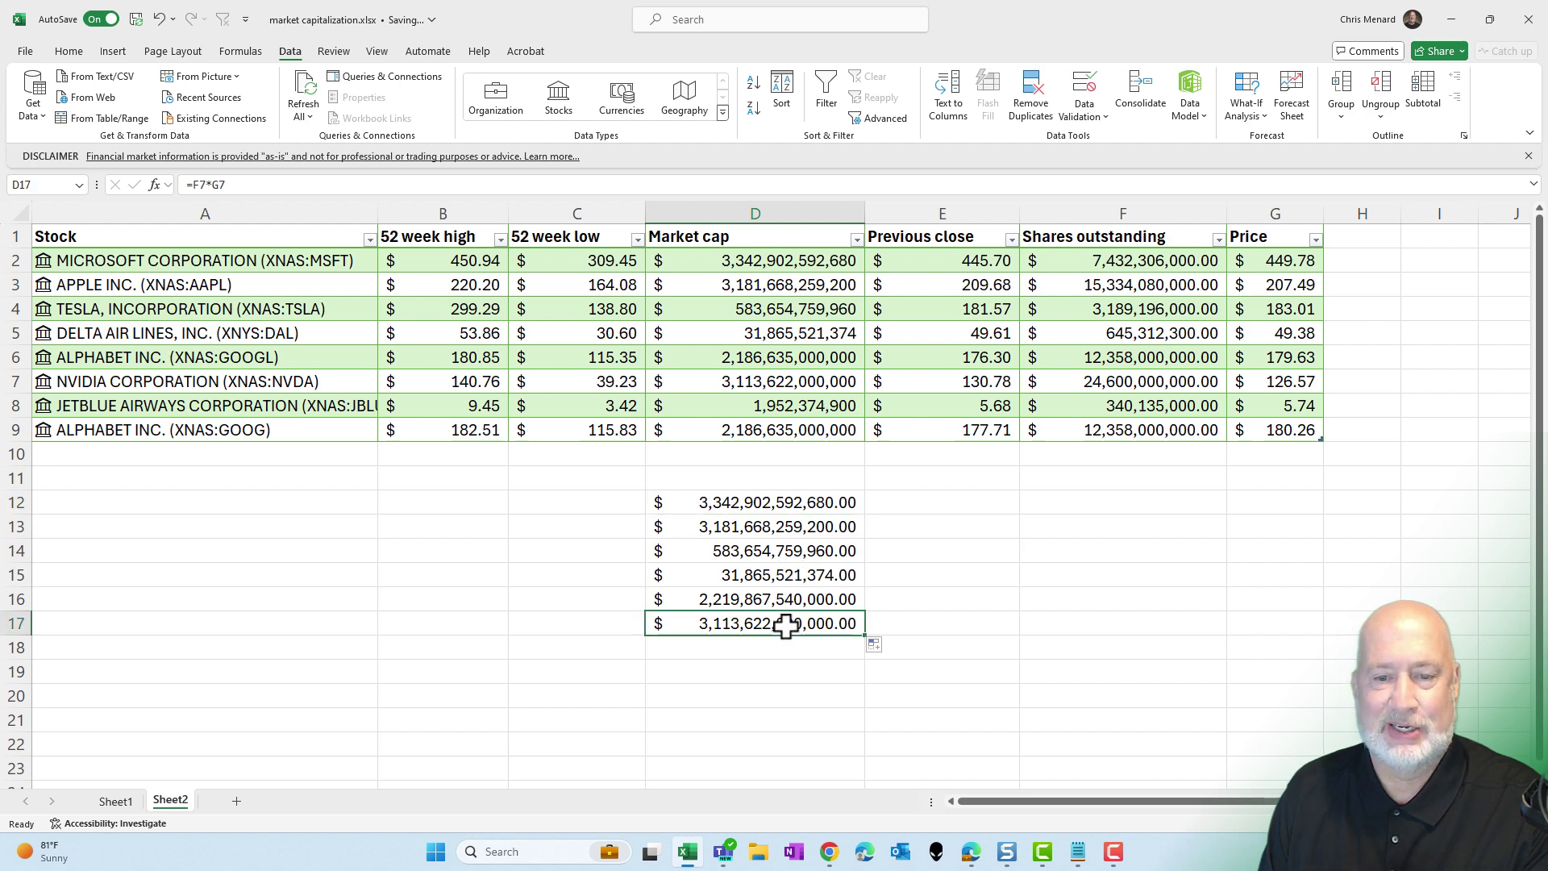